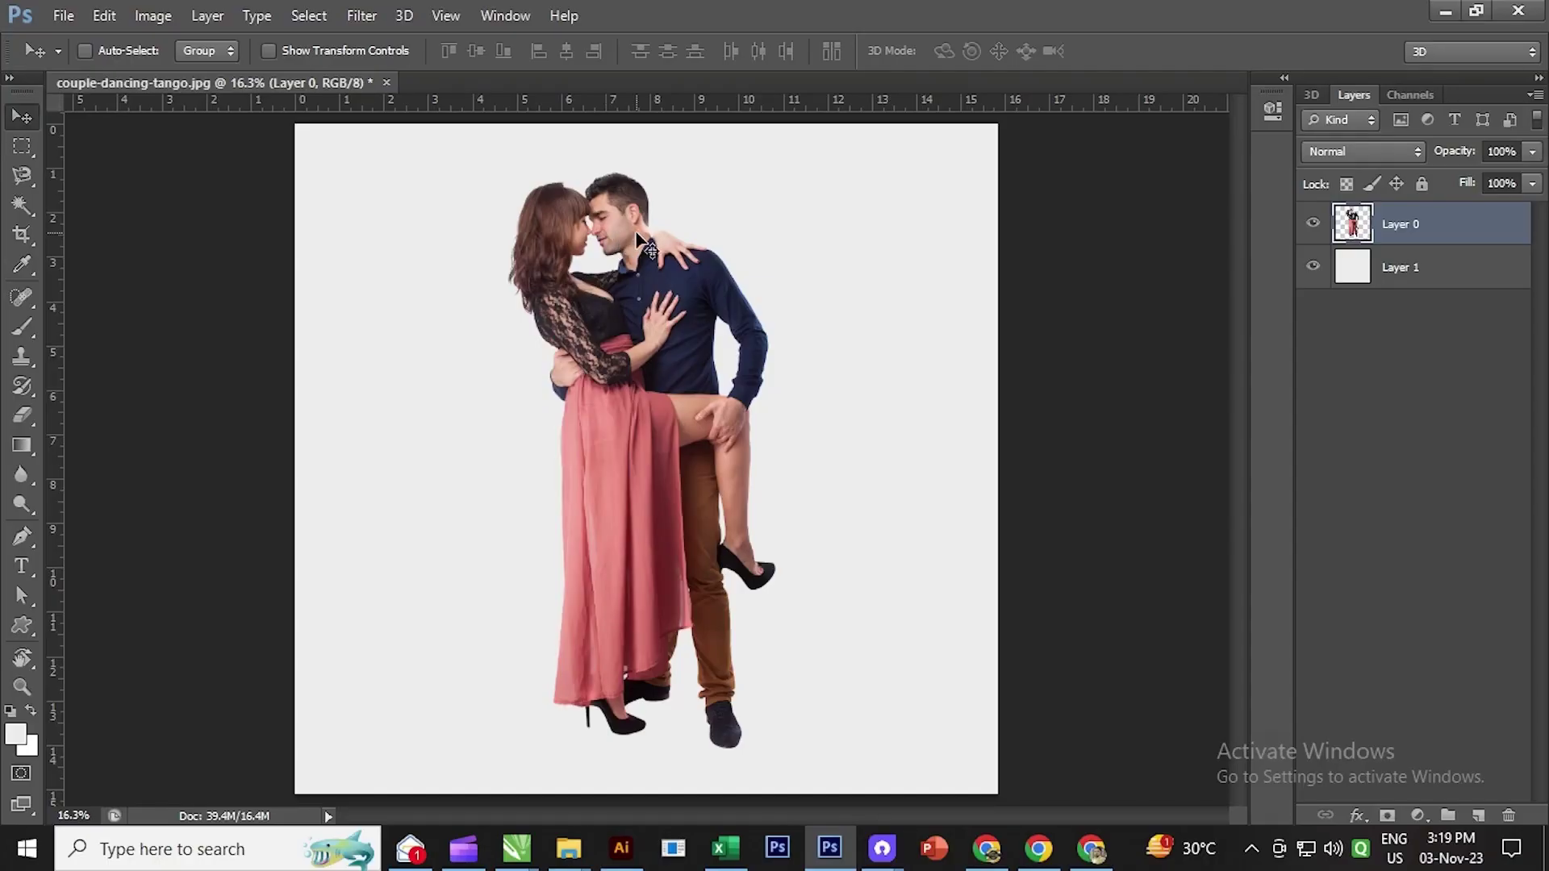
Step: Hide the grey Layer 1 and duplicate Layer 0 as Layer 0 copy with Layer Via Copy
{"action": "left_click", "coordinate": [1314, 268]}
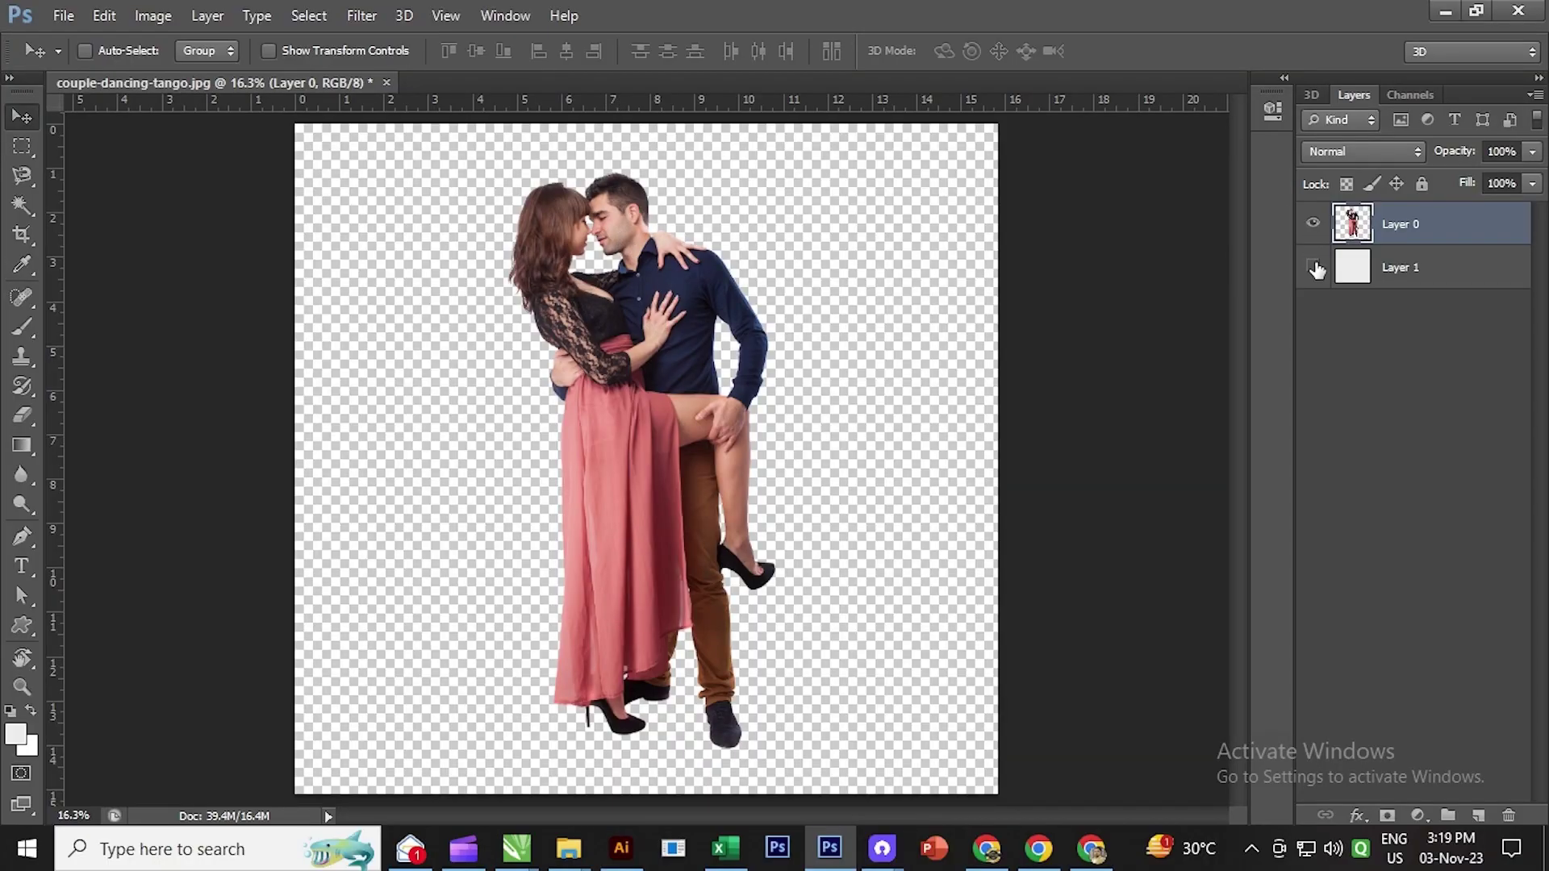
{"action": "left_click", "coordinate": [1313, 226]}
{"action": "left_click", "coordinate": [1313, 226]}
{"action": "left_click", "coordinate": [1313, 226]}
{"action": "left_click", "coordinate": [207, 15]}
{"action": "mouse_move", "coordinate": [315, 41]}
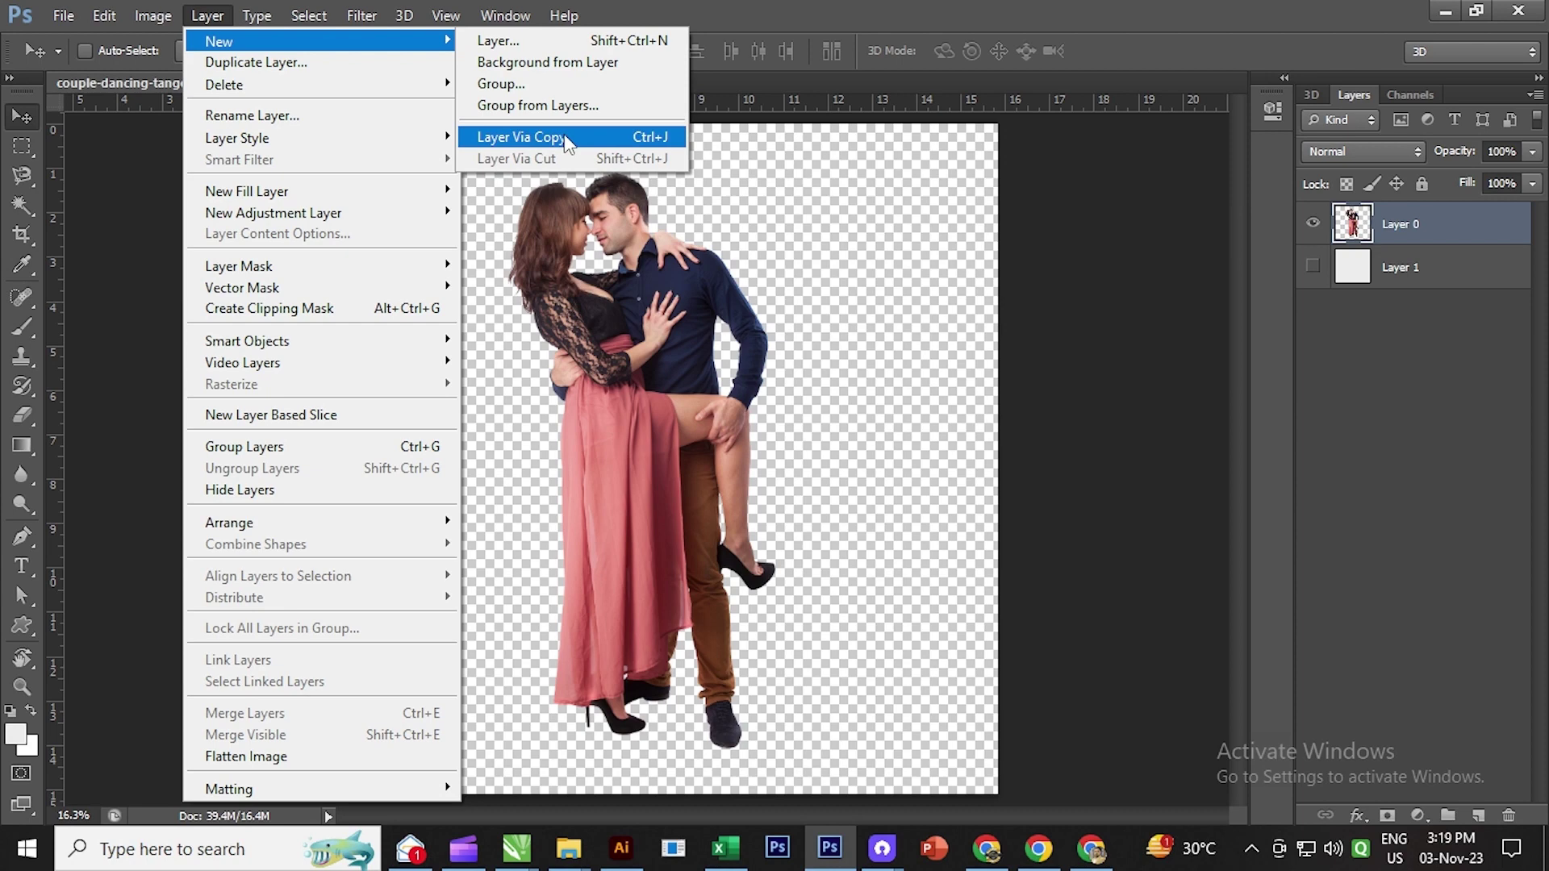
{"action": "left_click", "coordinate": [521, 137]}
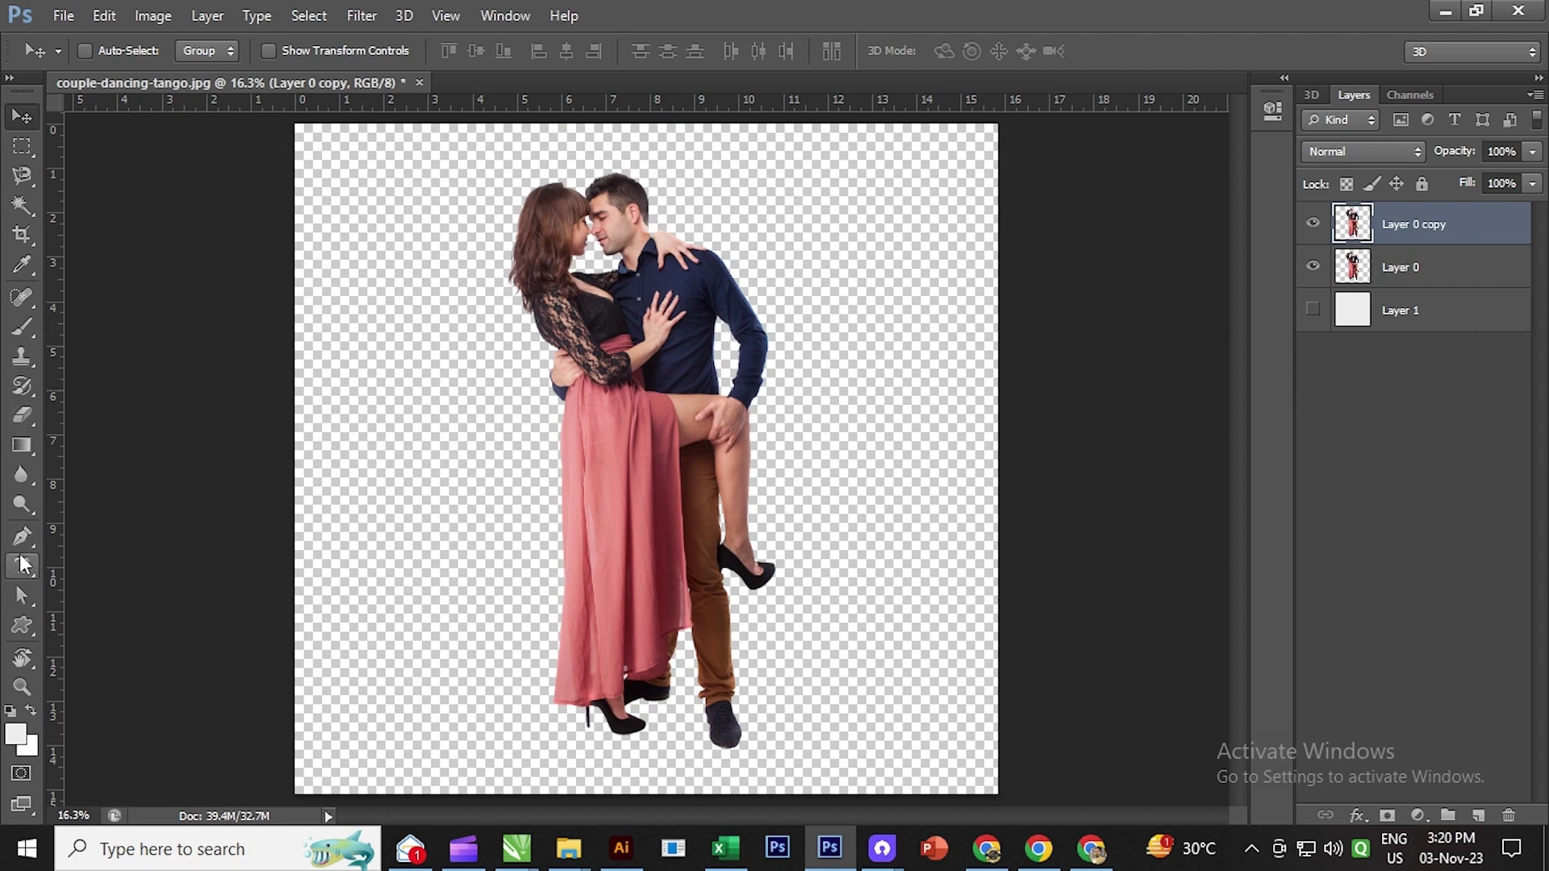
Step: Type the vertical text 'L O V E' on the canvas and commit it
{"action": "left_click", "coordinate": [22, 566]}
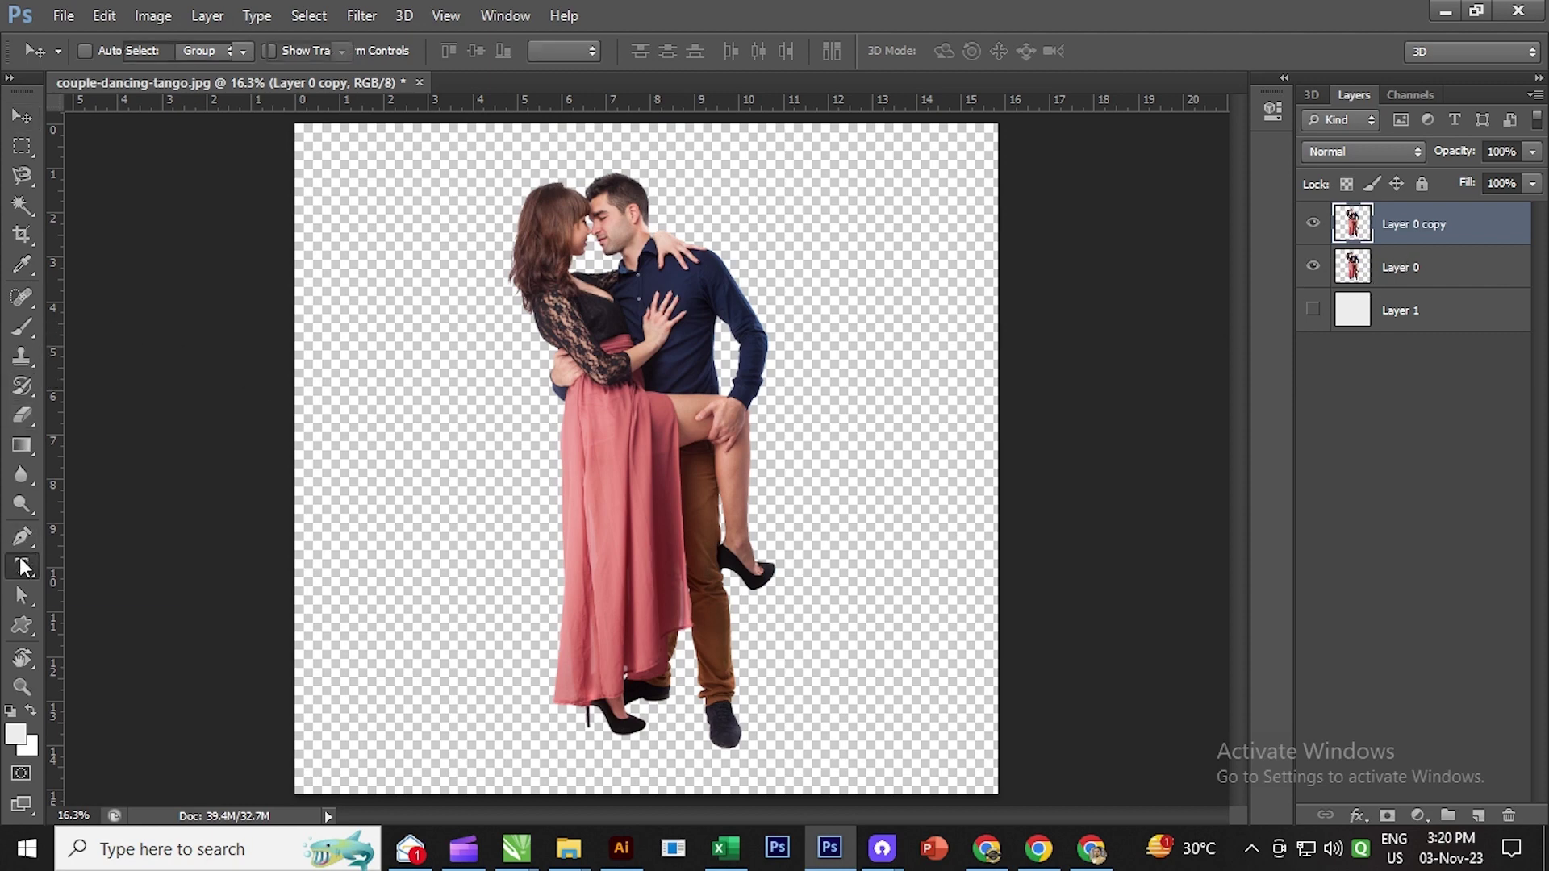
{"action": "left_click", "coordinate": [435, 371]}
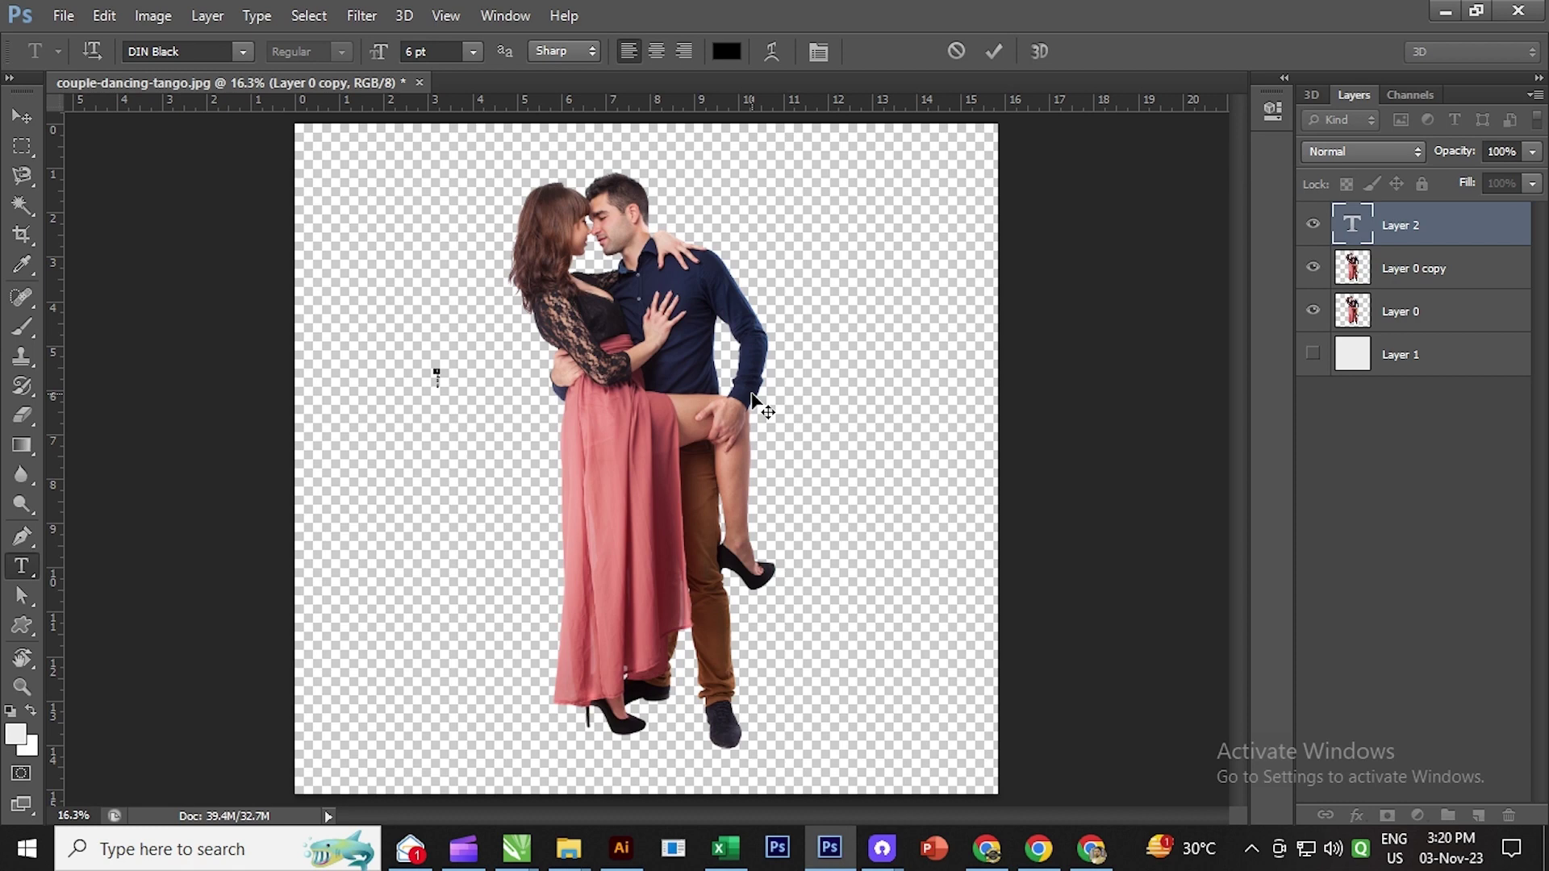
{"action": "left_click", "coordinate": [22, 117]}
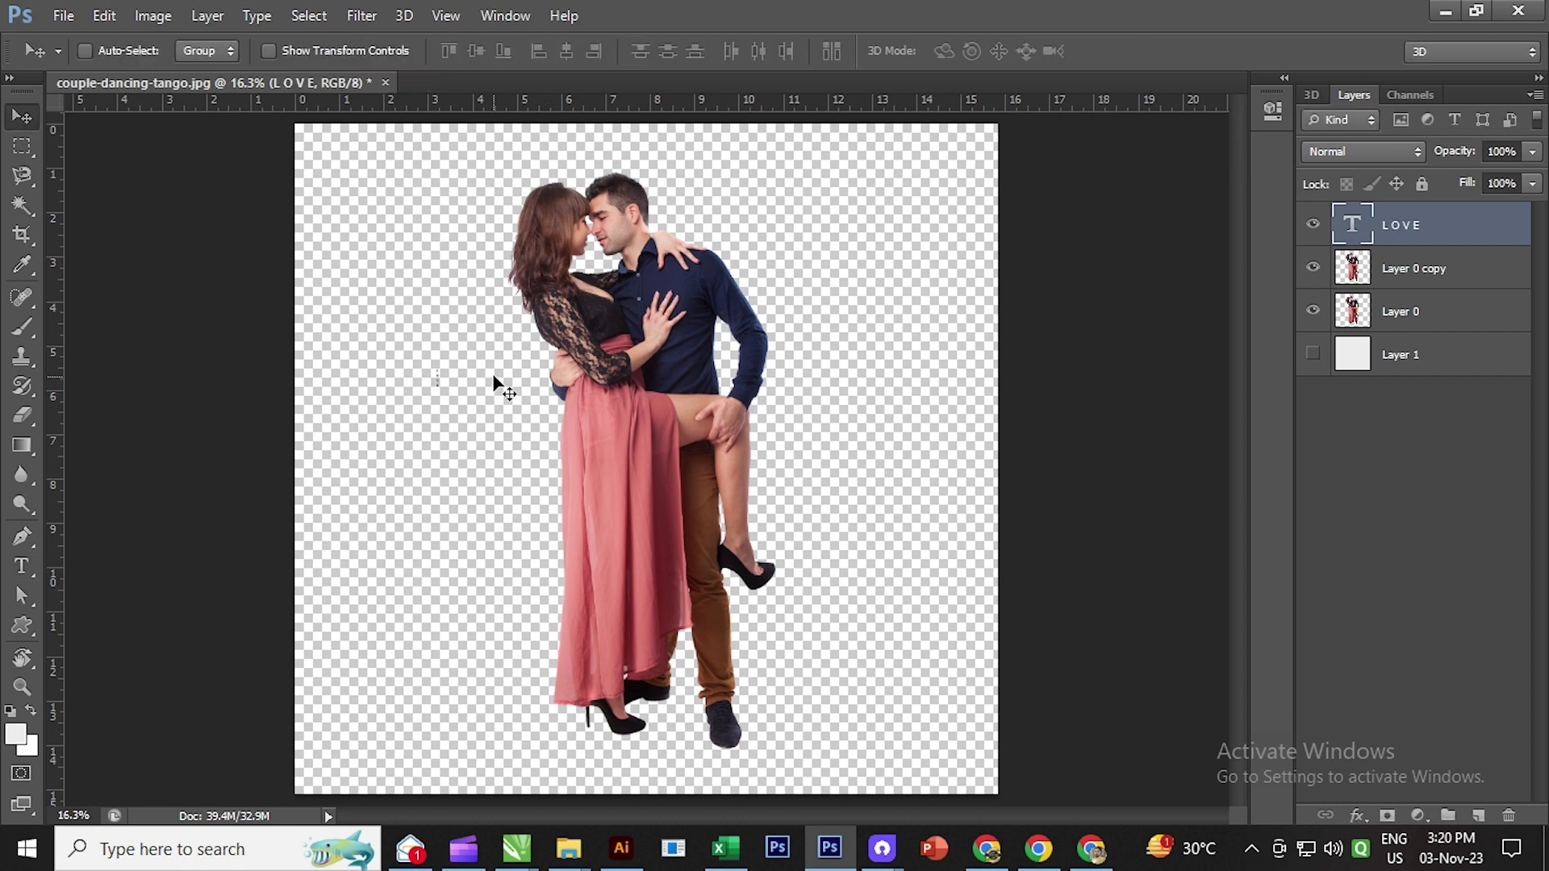
Step: Scale up the LOVE text, place it beside the woman, and show the grey background again
{"action": "key", "text": "ctrl+t"}
{"action": "left_click_drag", "start_coordinate": [439, 386], "coordinate": [540, 626]}
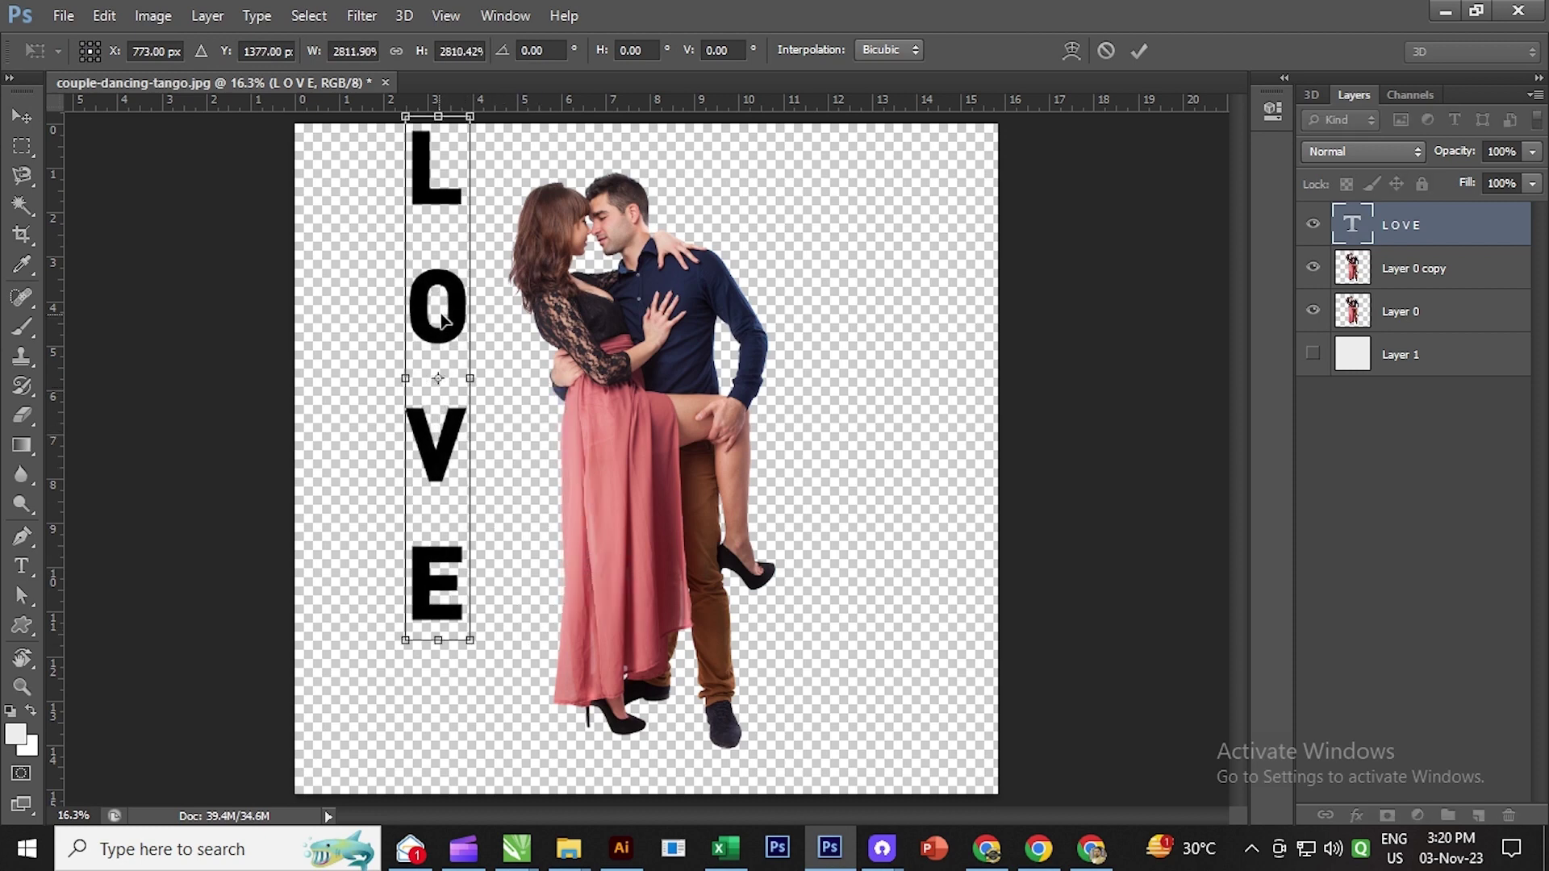
{"action": "left_click_drag", "start_coordinate": [442, 320], "coordinate": [530, 376]}
{"action": "key", "text": "Return"}
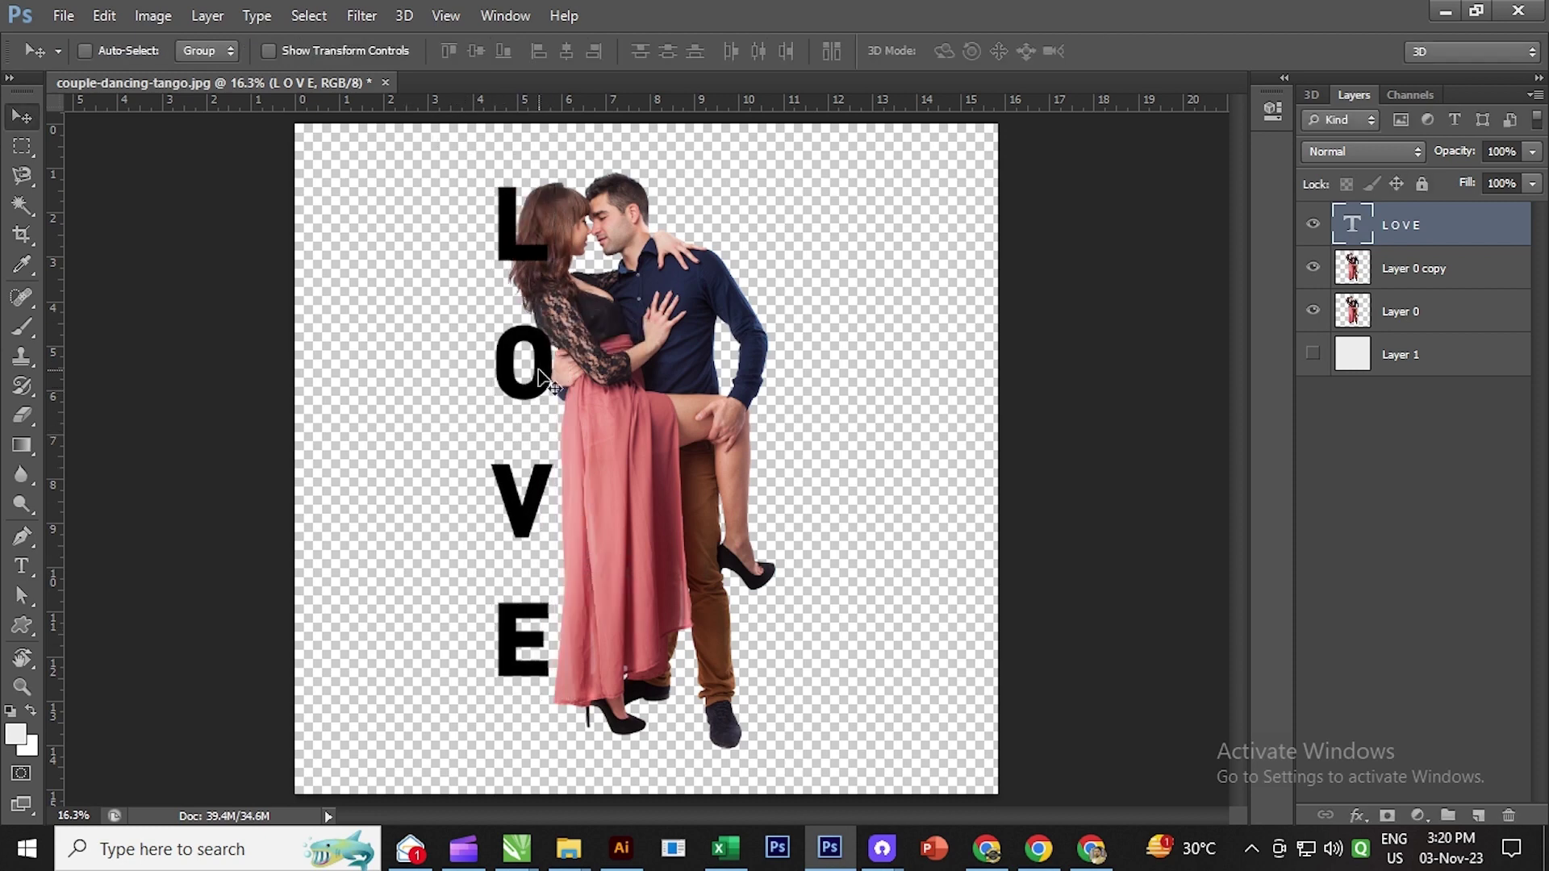
{"action": "left_click", "coordinate": [1314, 355]}
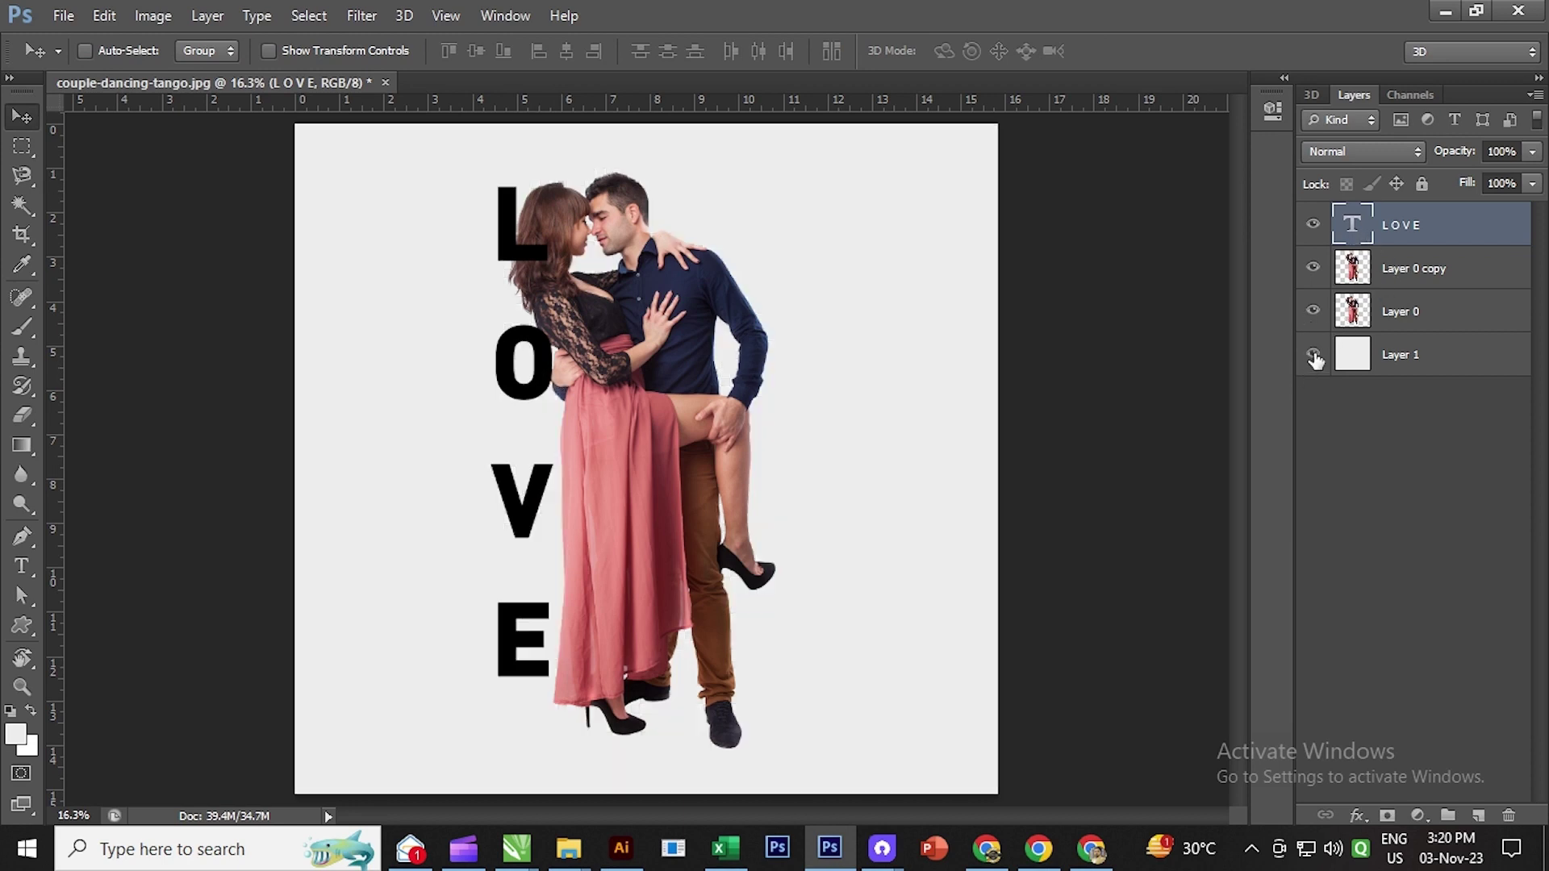
{"action": "mouse_move", "coordinate": [553, 348]}
{"action": "left_mouse_down"}
{"action": "mouse_move", "coordinate": [570, 348]}
{"action": "mouse_move", "coordinate": [538, 353]}
{"action": "left_mouse_up"}
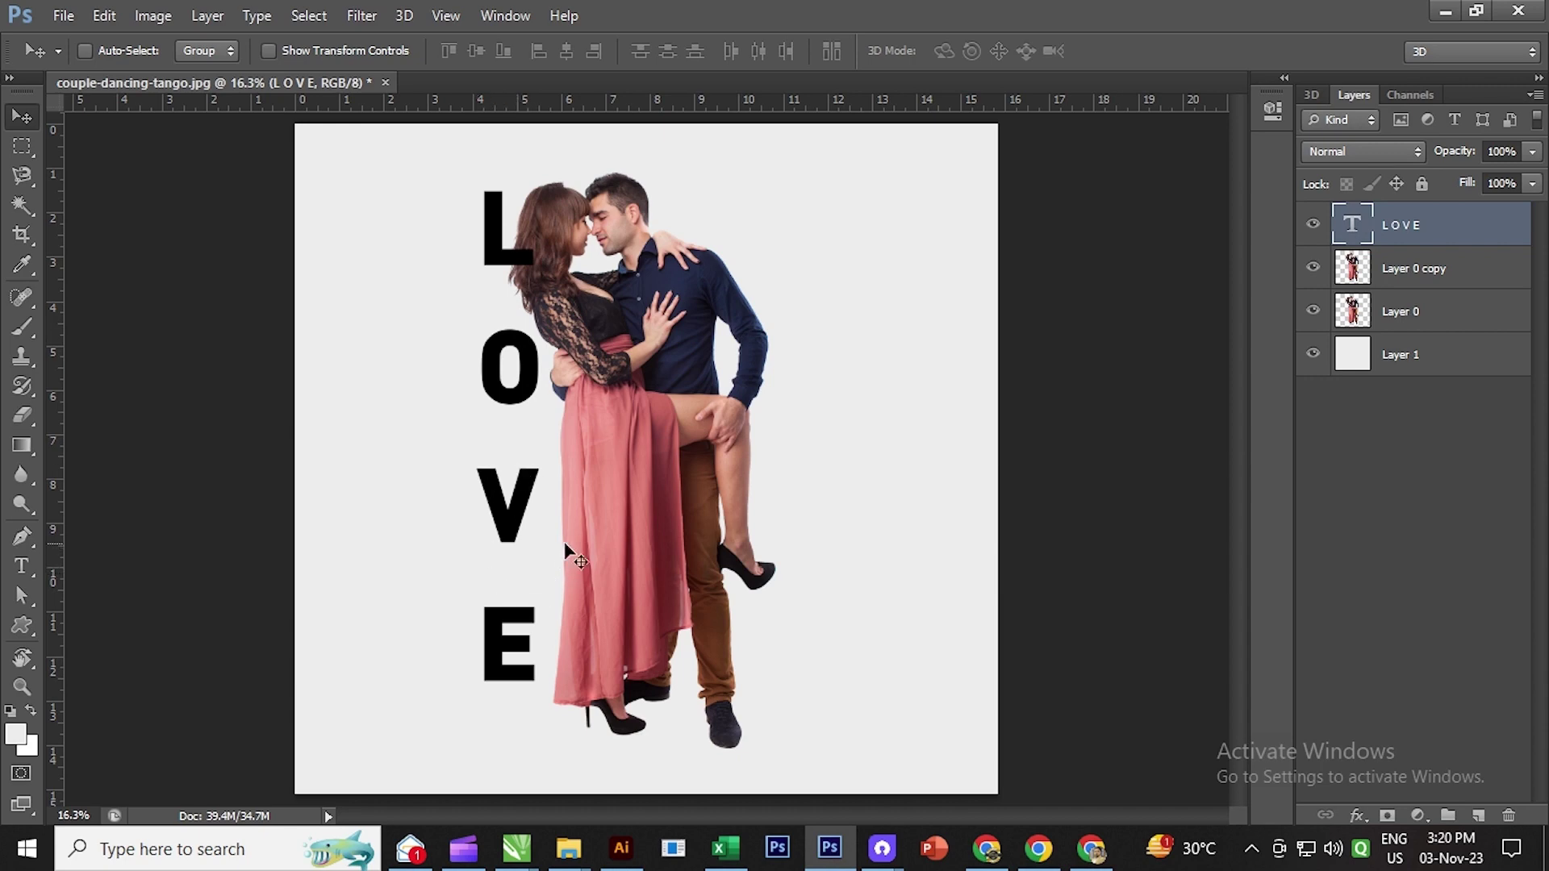
Step: Open the Character panel and cut the LOVE leading from 224.83 pt to 180 pt
{"action": "left_click", "coordinate": [23, 564]}
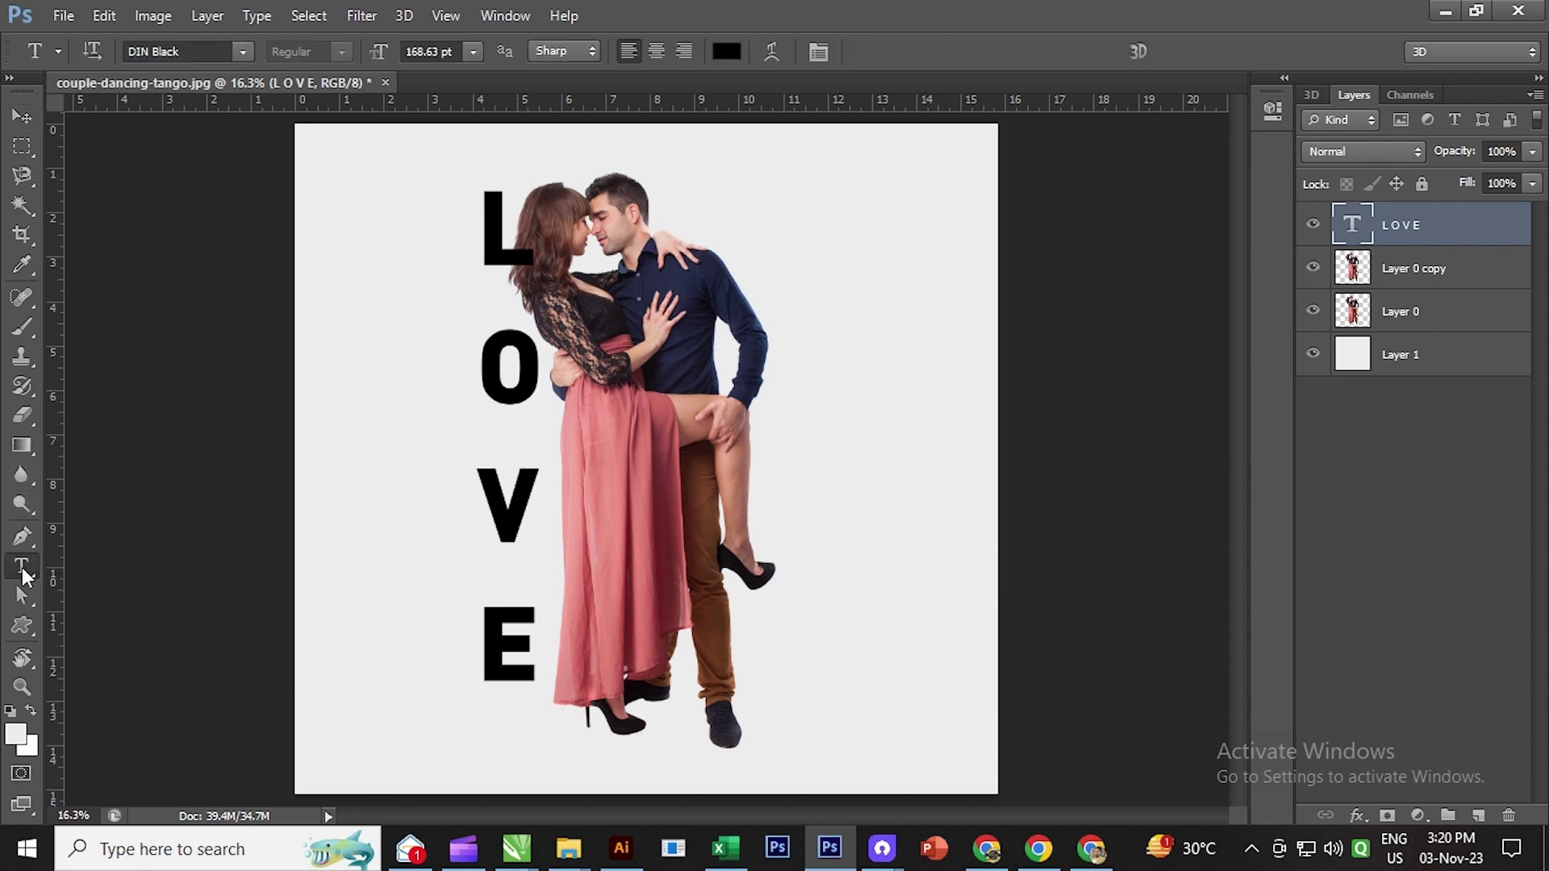
{"action": "left_click", "coordinate": [820, 51]}
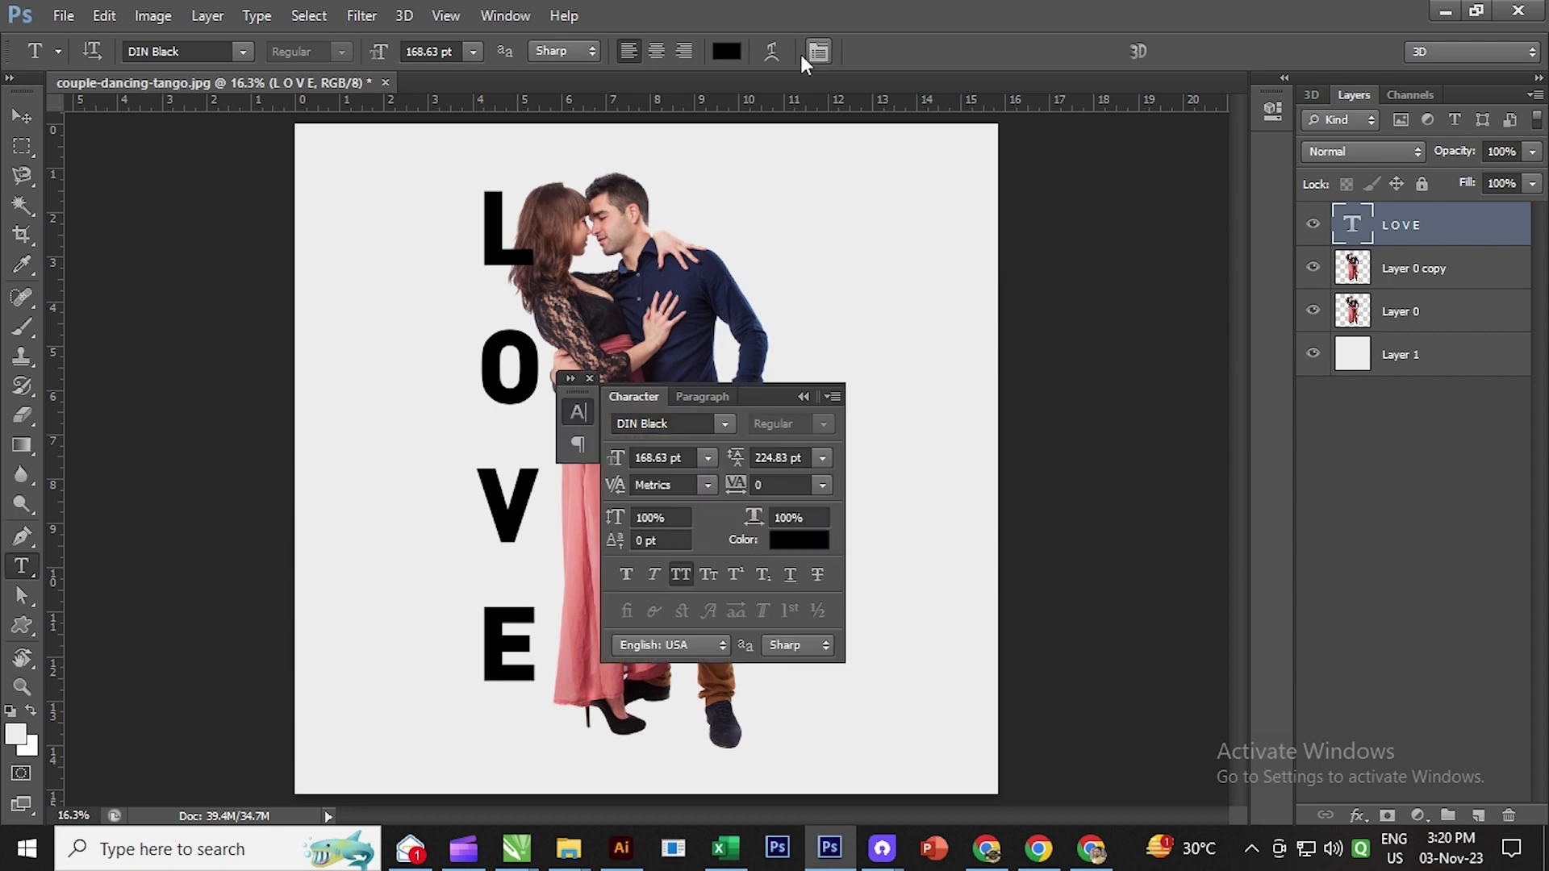
{"action": "left_click_drag", "start_coordinate": [759, 395], "coordinate": [1016, 223]}
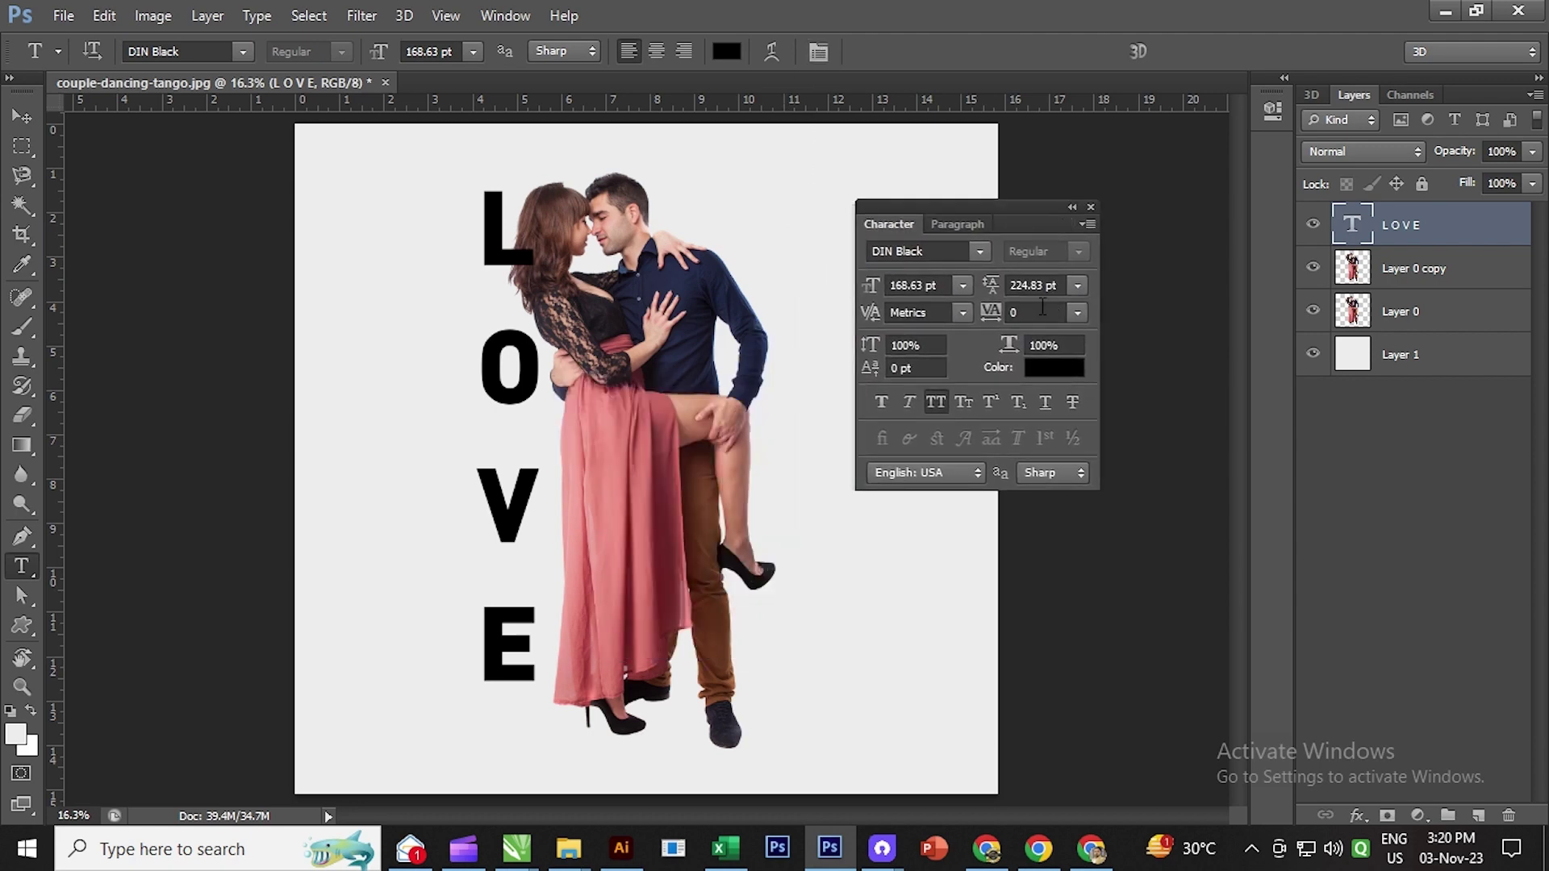
{"action": "left_click_drag", "start_coordinate": [1047, 292], "coordinate": [1034, 292]}
{"action": "key", "text": "Up"}
{"action": "key", "text": "Up"}
{"action": "key", "text": "Up"}
{"action": "key", "text": "Down"}
{"action": "key", "text": "Down"}
{"action": "key", "text": "Down"}
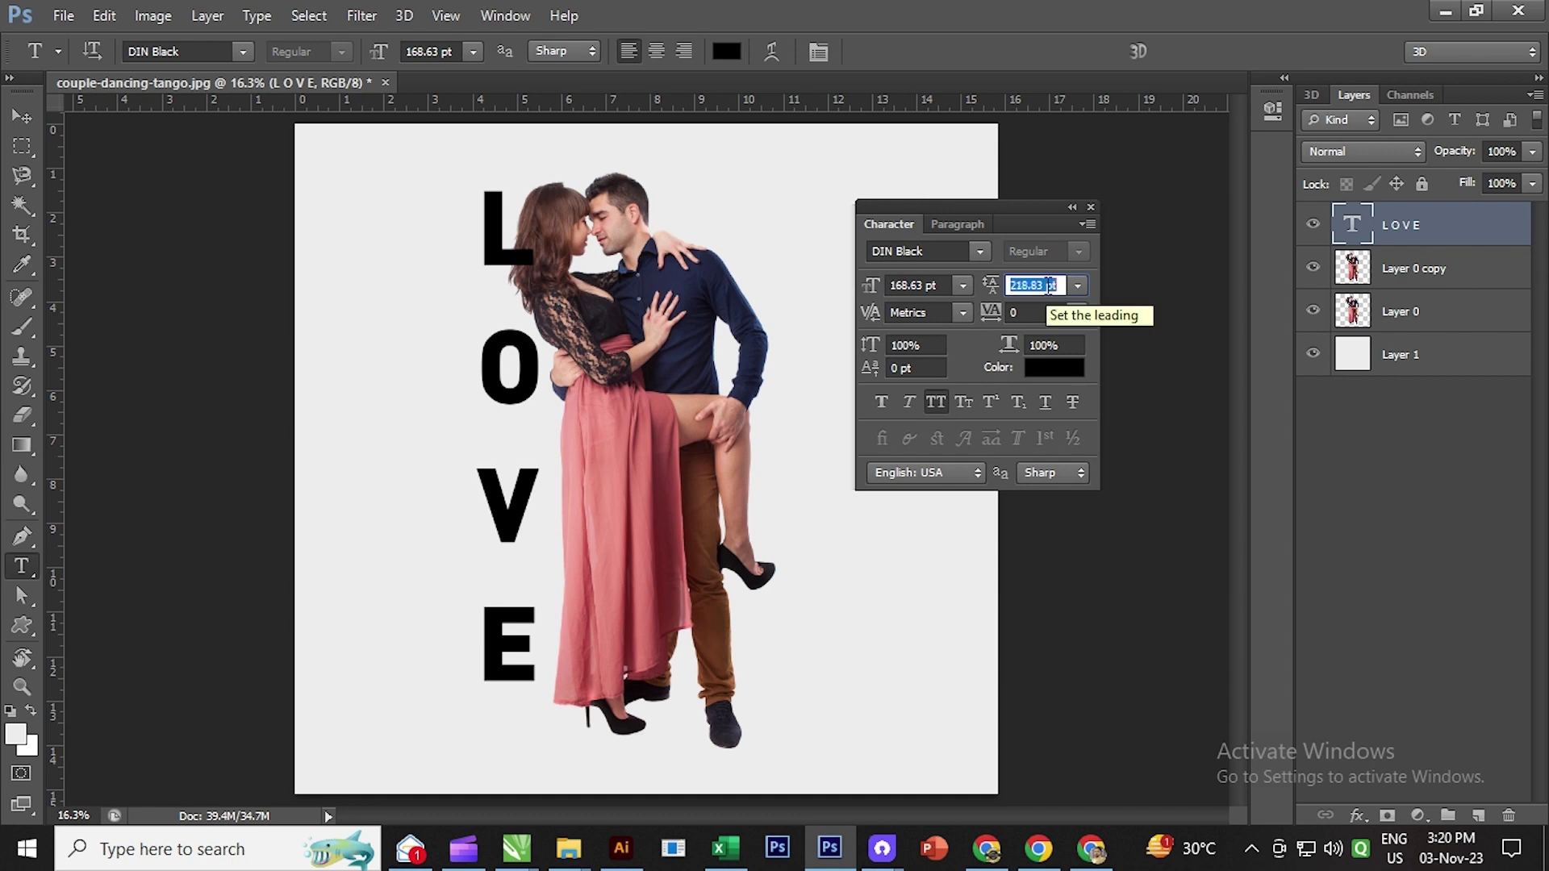
{"action": "left_click", "coordinate": [1037, 313]}
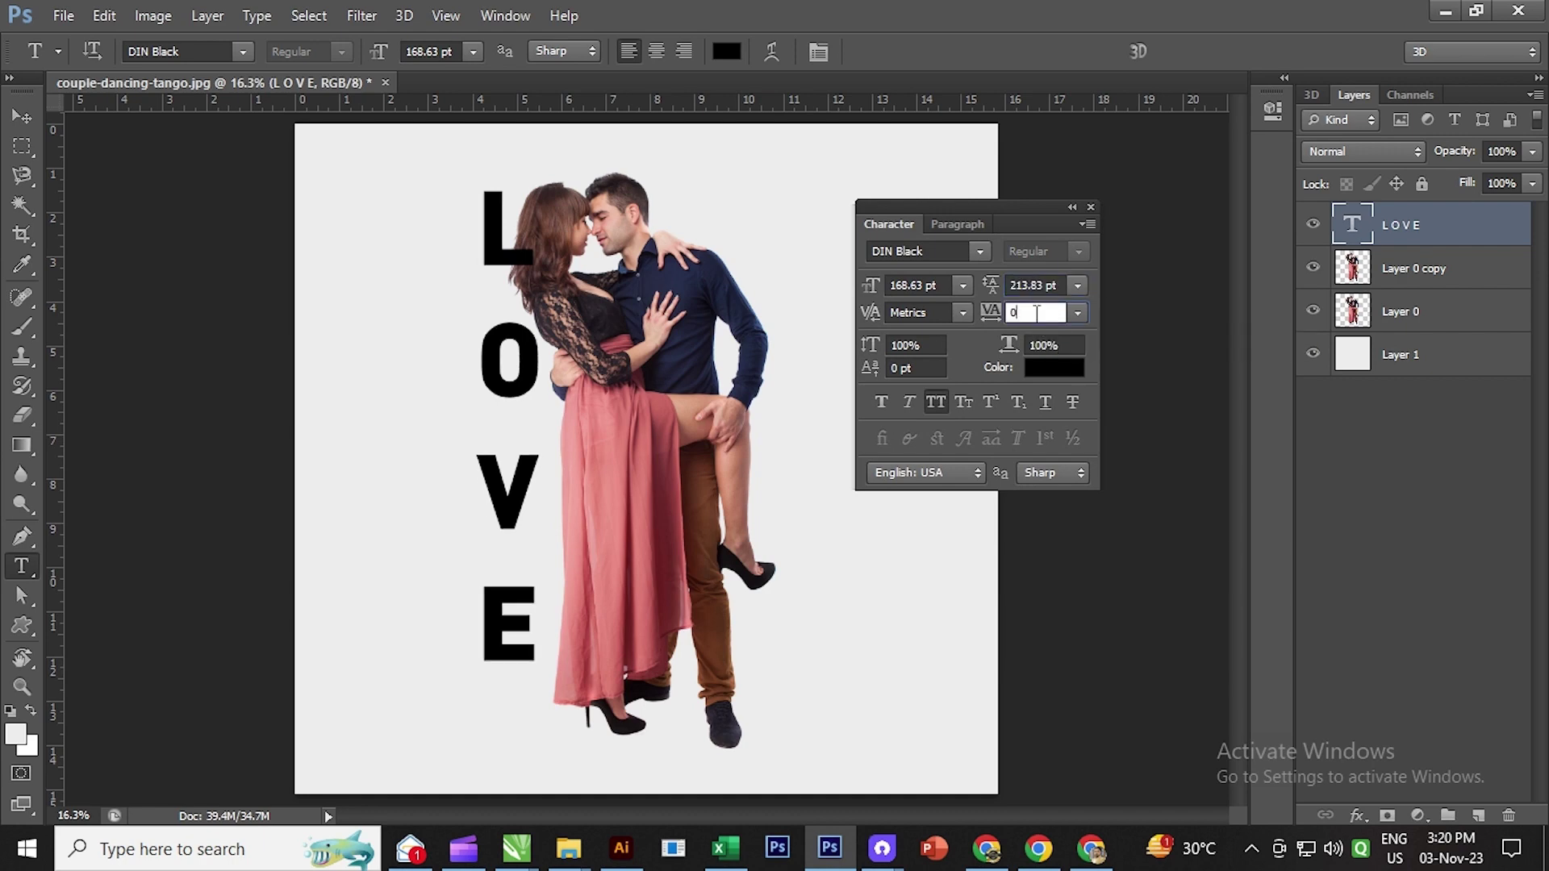
{"action": "left_click", "coordinate": [1049, 285]}
{"action": "left_click_drag", "start_coordinate": [1058, 285], "coordinate": [998, 274]}
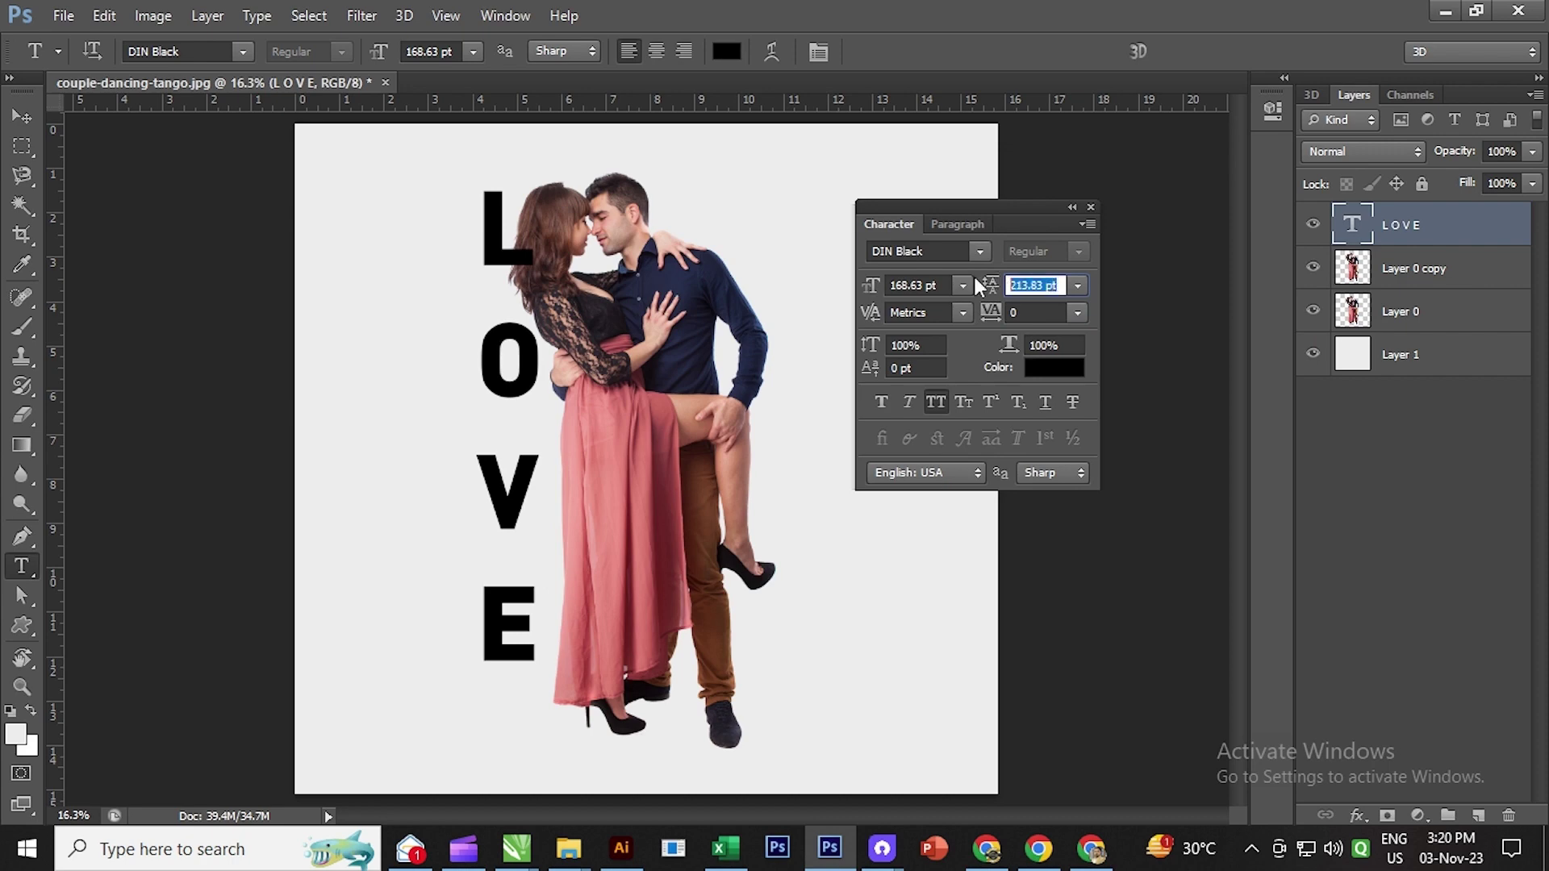
{"action": "type", "text": "18"}
{"action": "type", "text": "0"}
{"action": "key", "text": "Return"}
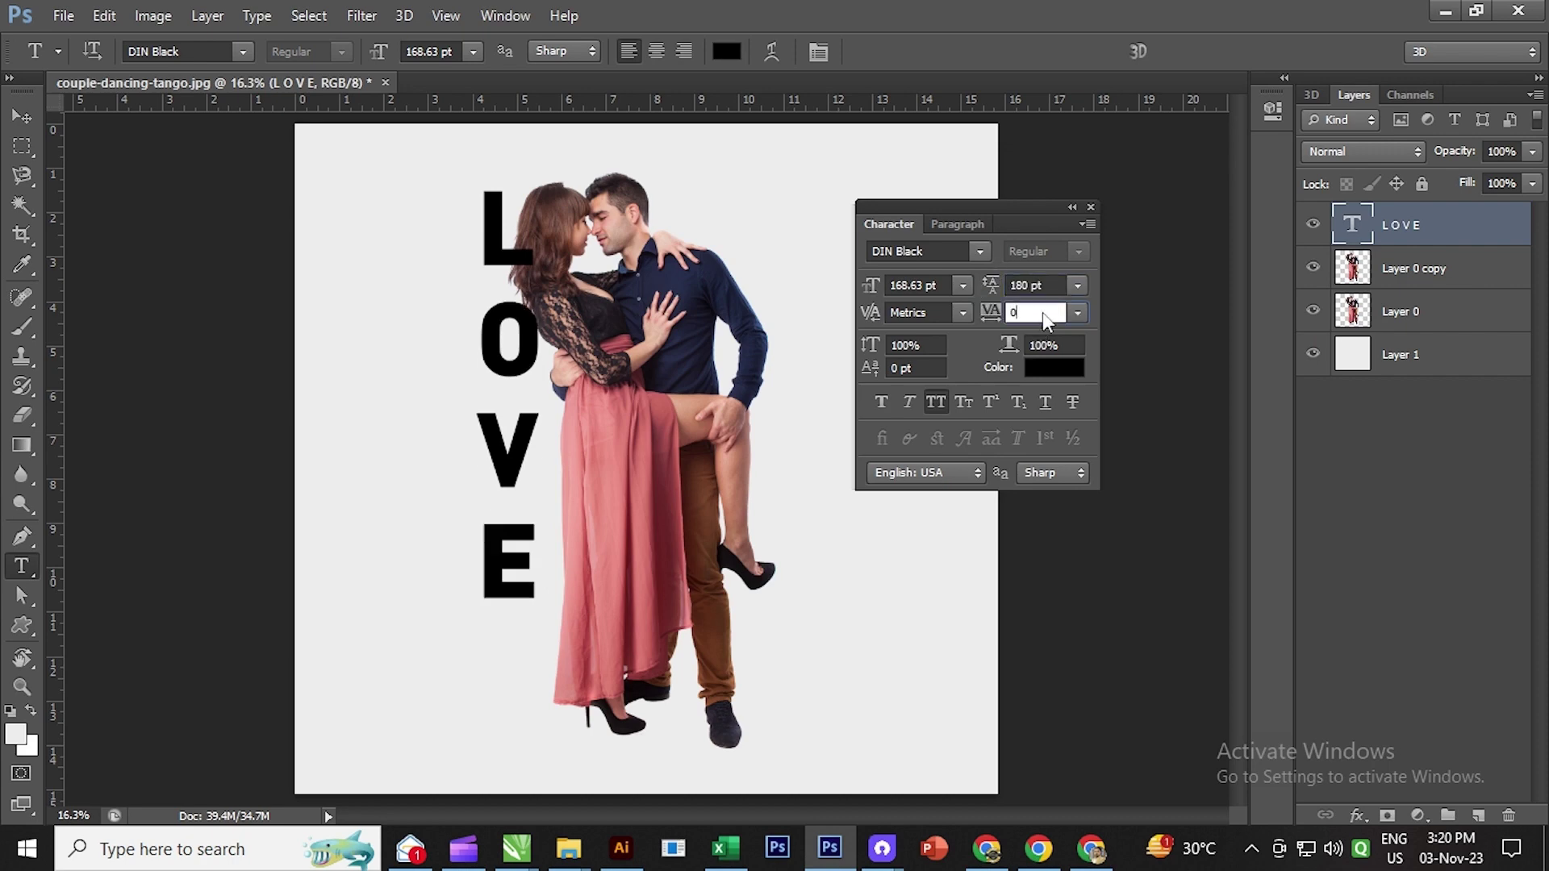
Step: Lower the leading further through 150 pt and 130 pt down to 117 pt
{"action": "type", "text": "1"}
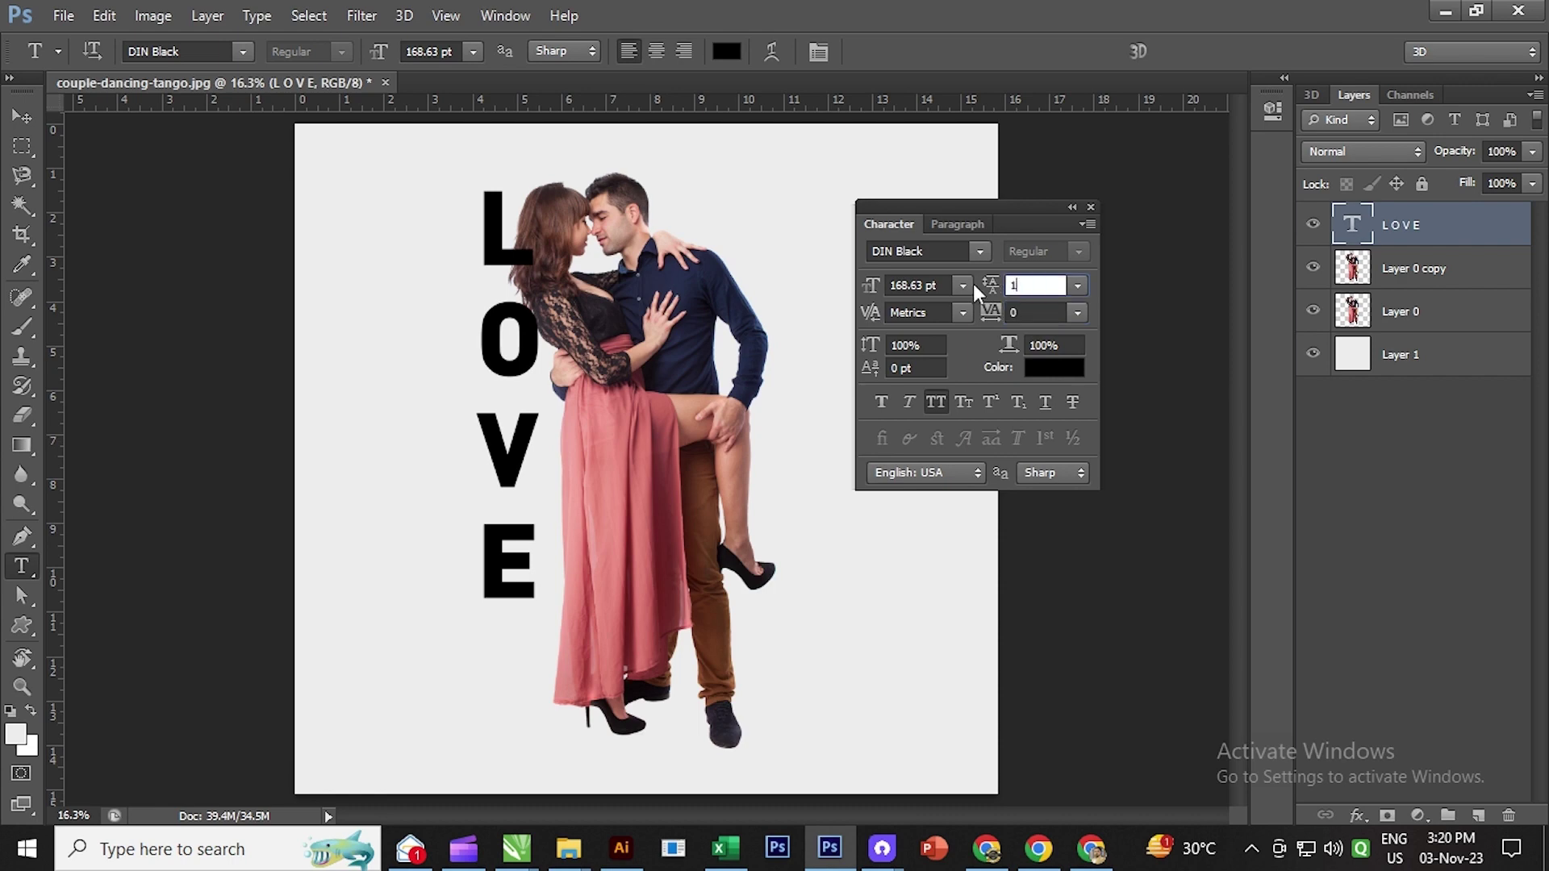
{"action": "type", "text": "50"}
{"action": "left_click", "coordinate": [1040, 313]}
{"action": "left_click", "coordinate": [976, 279]}
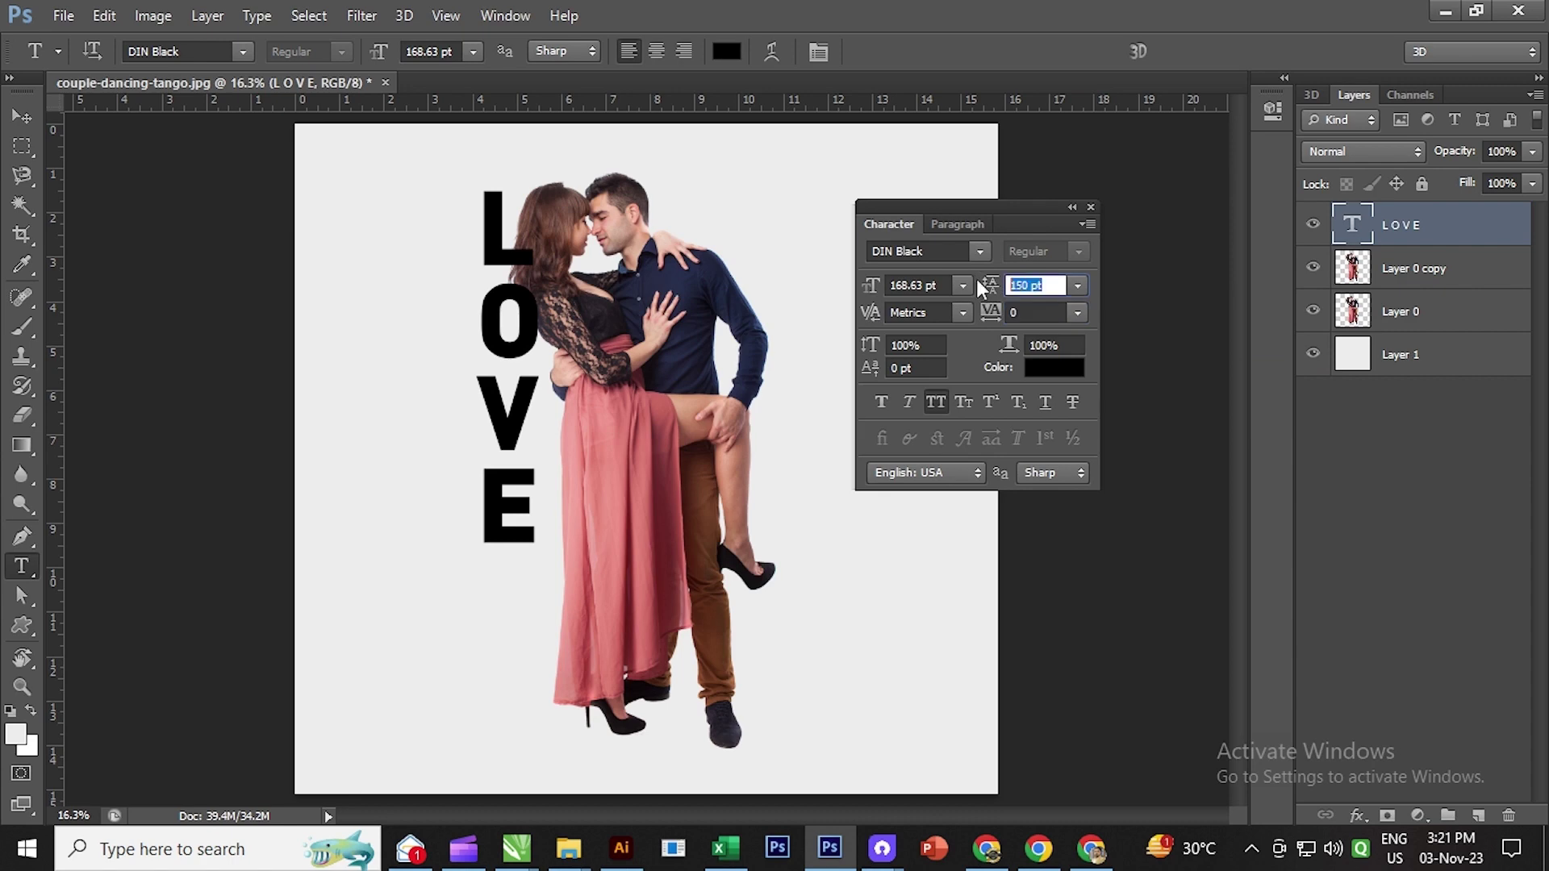
{"action": "type", "text": "130"}
{"action": "key", "text": "Return"}
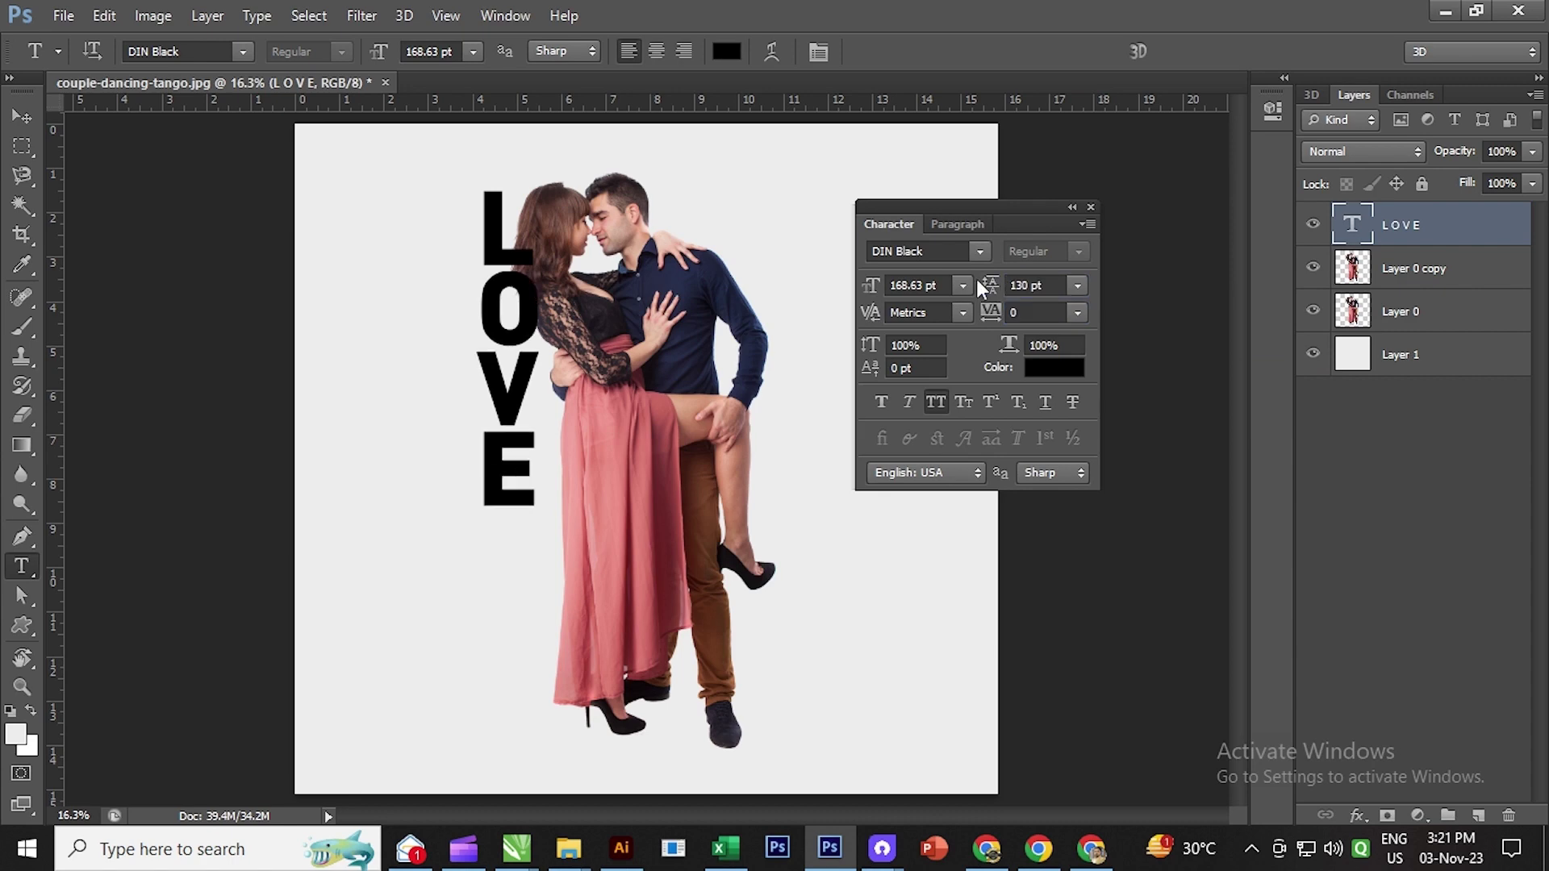
{"action": "left_click", "coordinate": [1049, 286]}
{"action": "key", "text": "Down"}
{"action": "key", "text": "Down"}
{"action": "key", "text": "Down"}
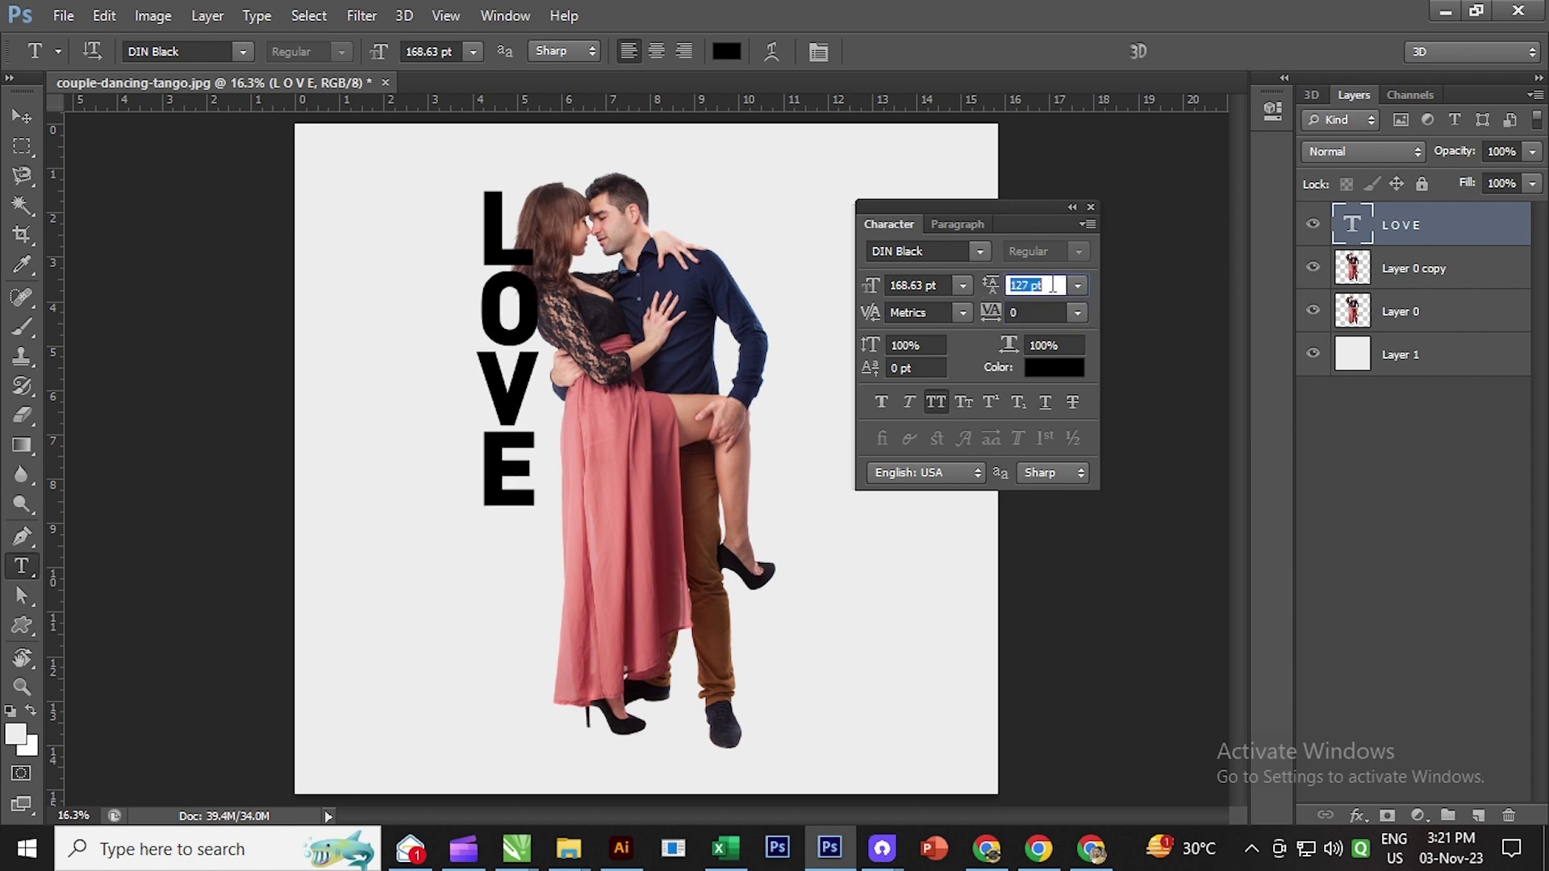
{"action": "type", "text": "117"}
{"action": "left_click", "coordinate": [1031, 313]}
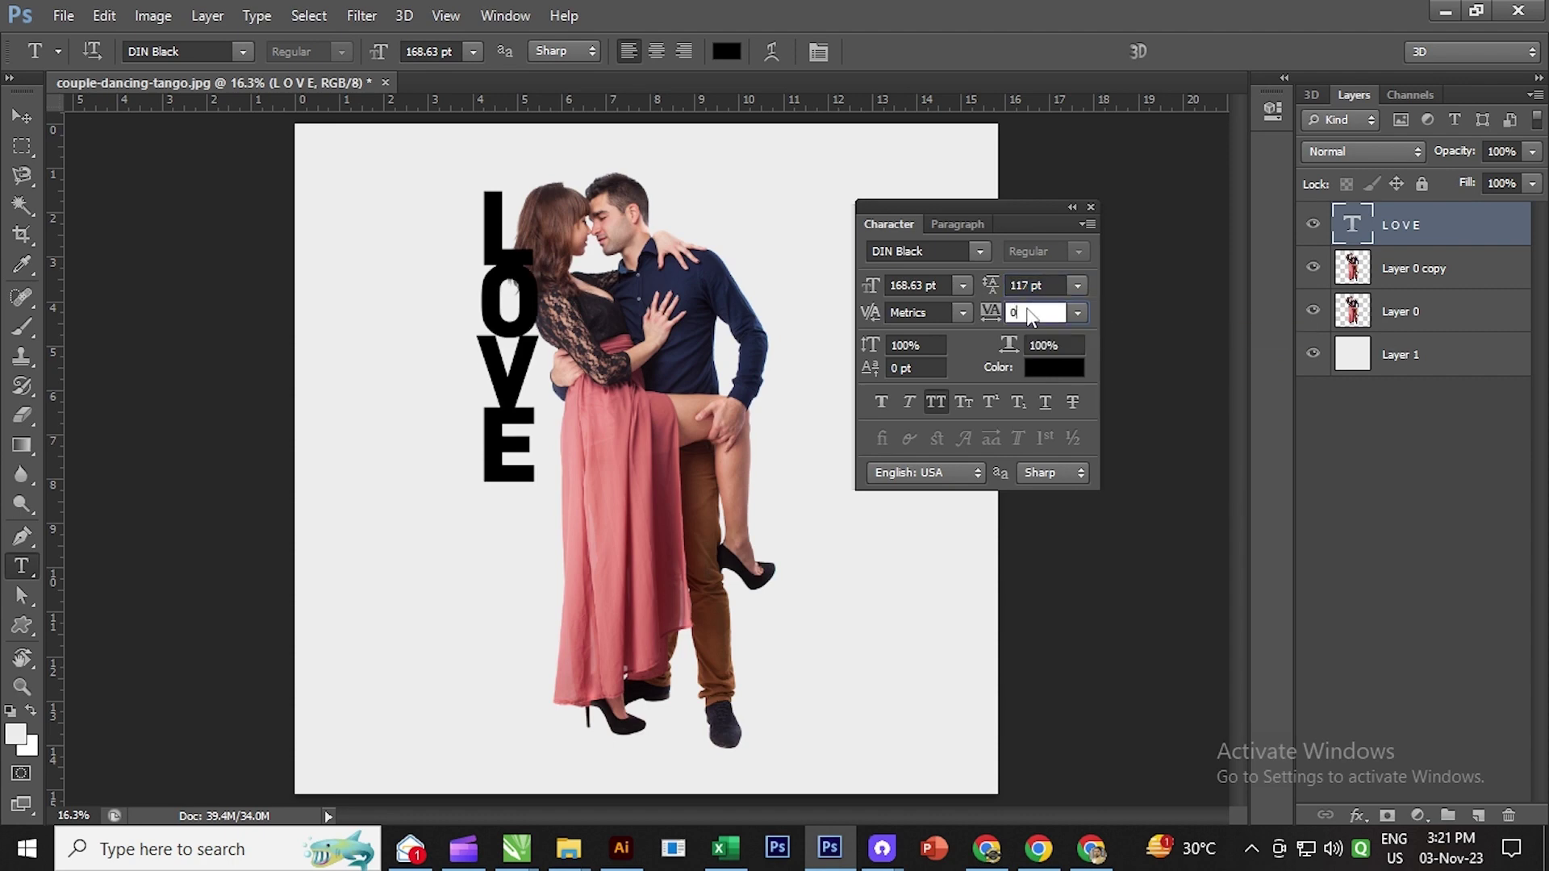
Step: Fine-tune the leading through 120 pt and 122 pt, settling on 121 pt
{"action": "left_click", "coordinate": [1053, 285]}
{"action": "key", "text": "Up"}
{"action": "key", "text": "Up"}
{"action": "key", "text": "Up"}
{"action": "left_click", "coordinate": [1035, 313]}
{"action": "left_click", "coordinate": [1050, 284]}
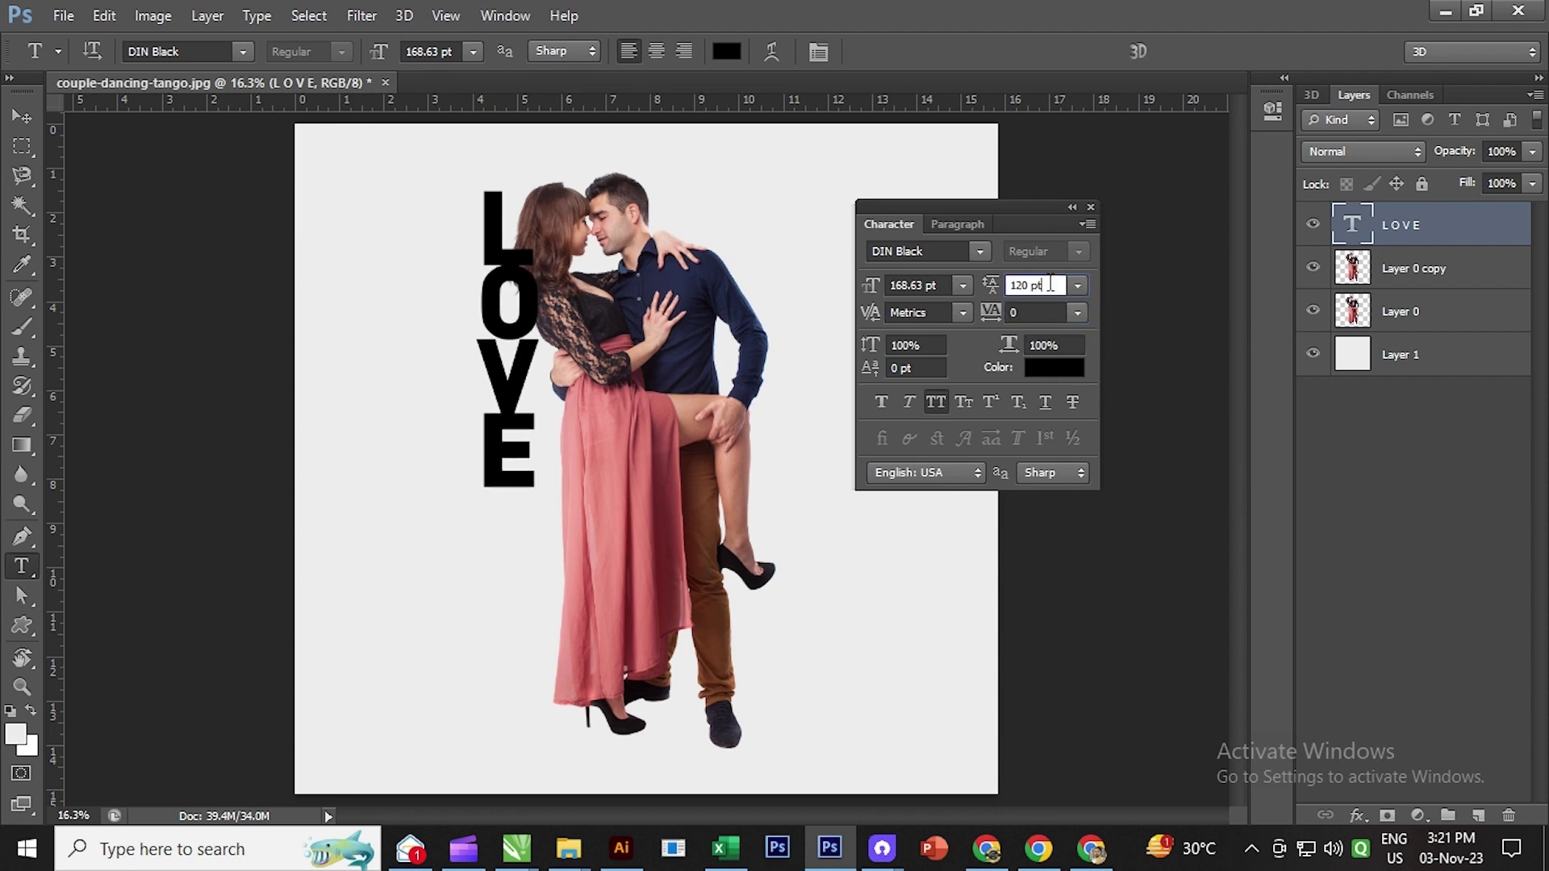
{"action": "key", "text": "Up"}
{"action": "key", "text": "Up"}
{"action": "left_click", "coordinate": [1045, 313]}
{"action": "left_click", "coordinate": [1050, 287]}
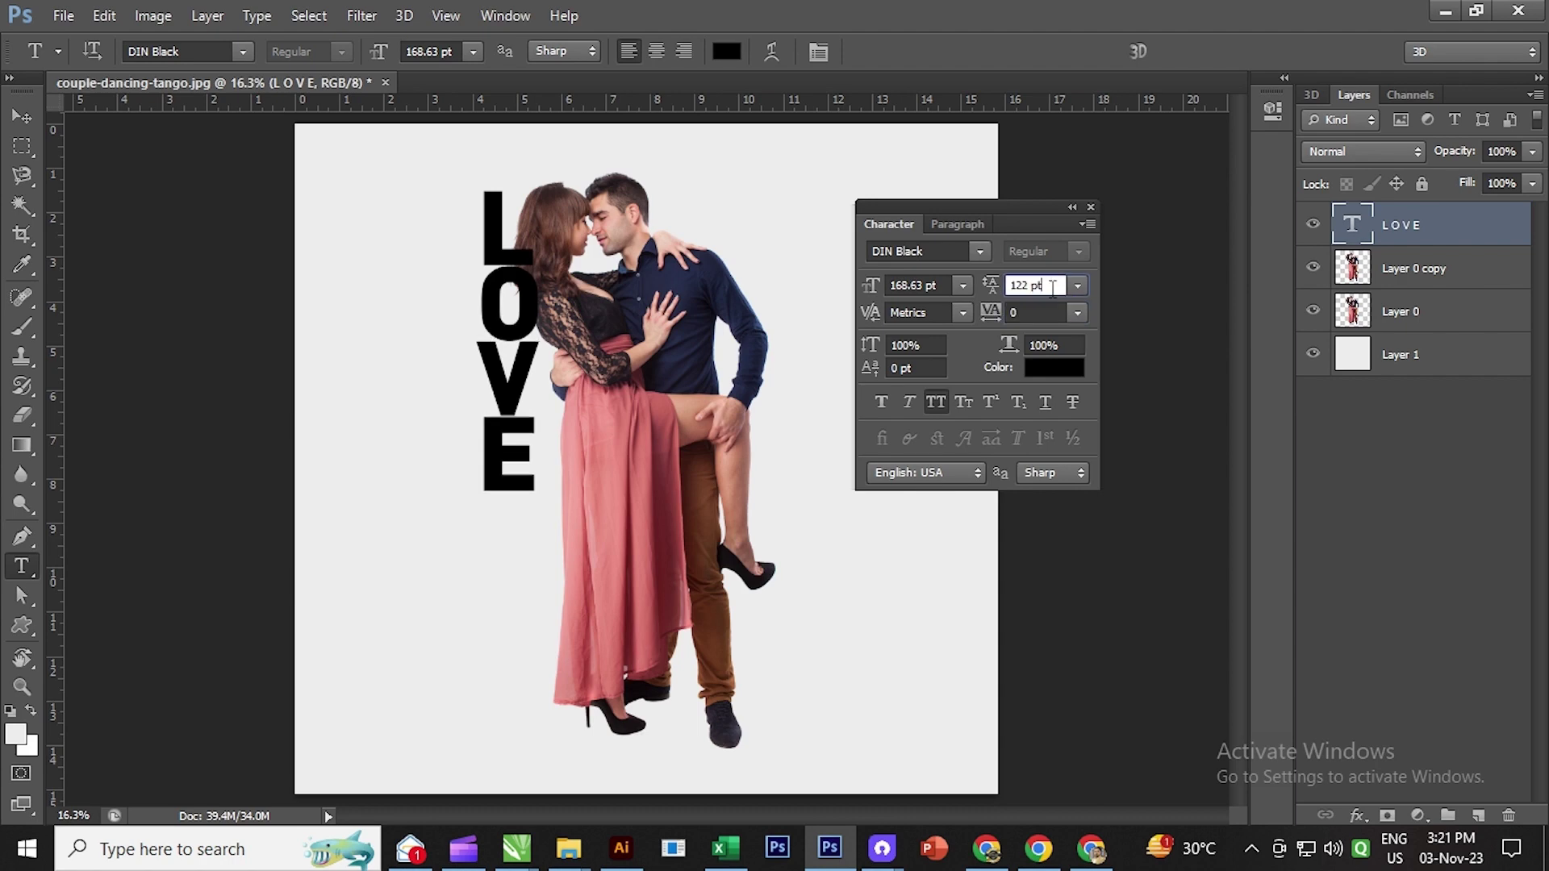
{"action": "key", "text": "Down"}
{"action": "left_click", "coordinate": [1035, 315]}
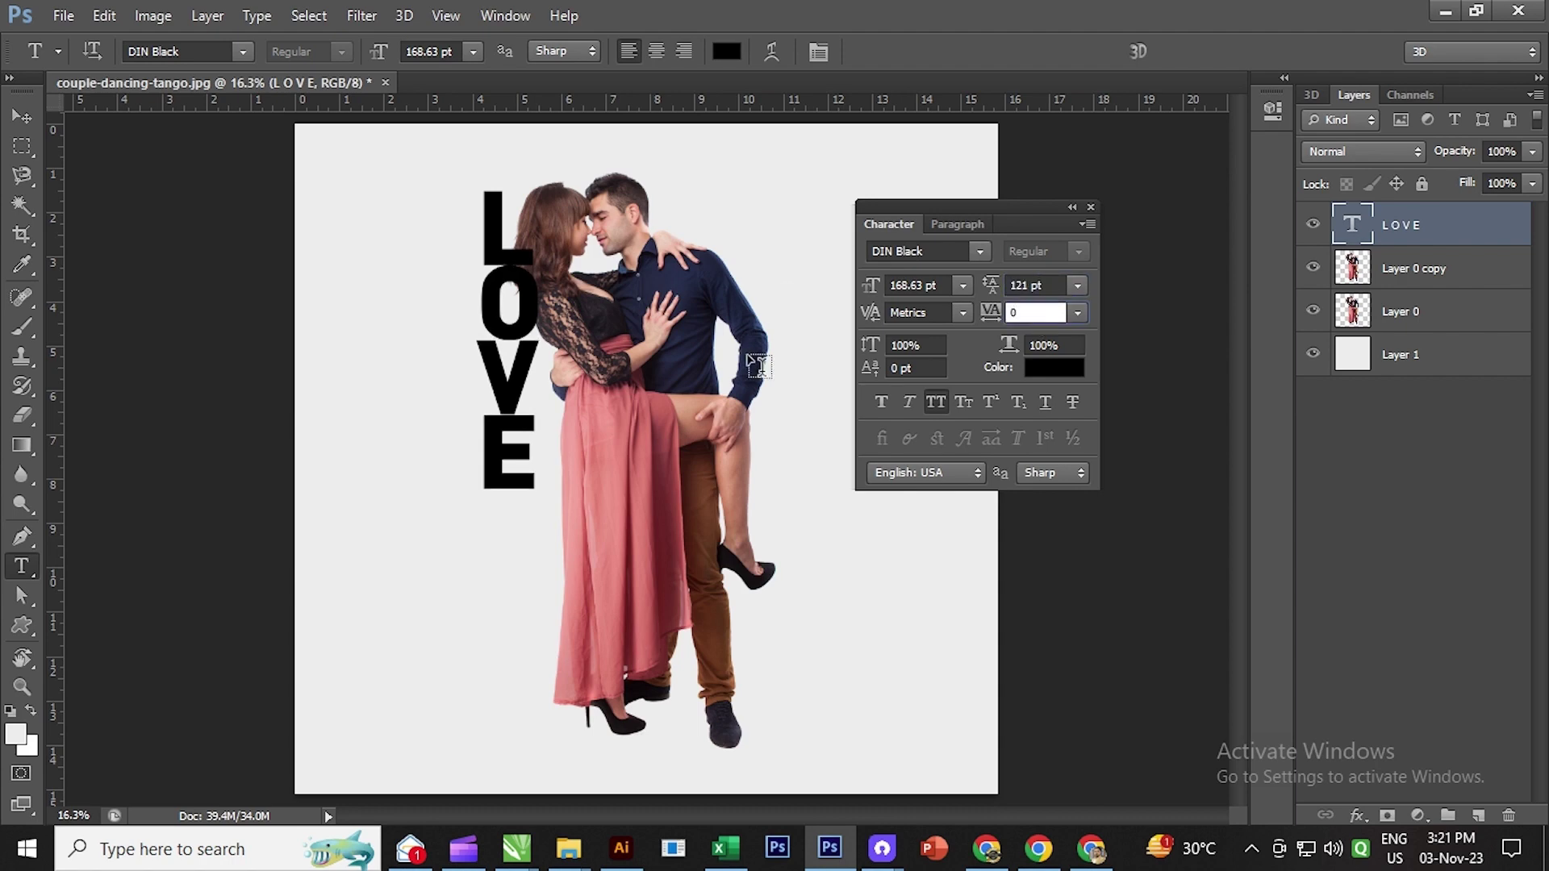
{"action": "left_click", "coordinate": [22, 116]}
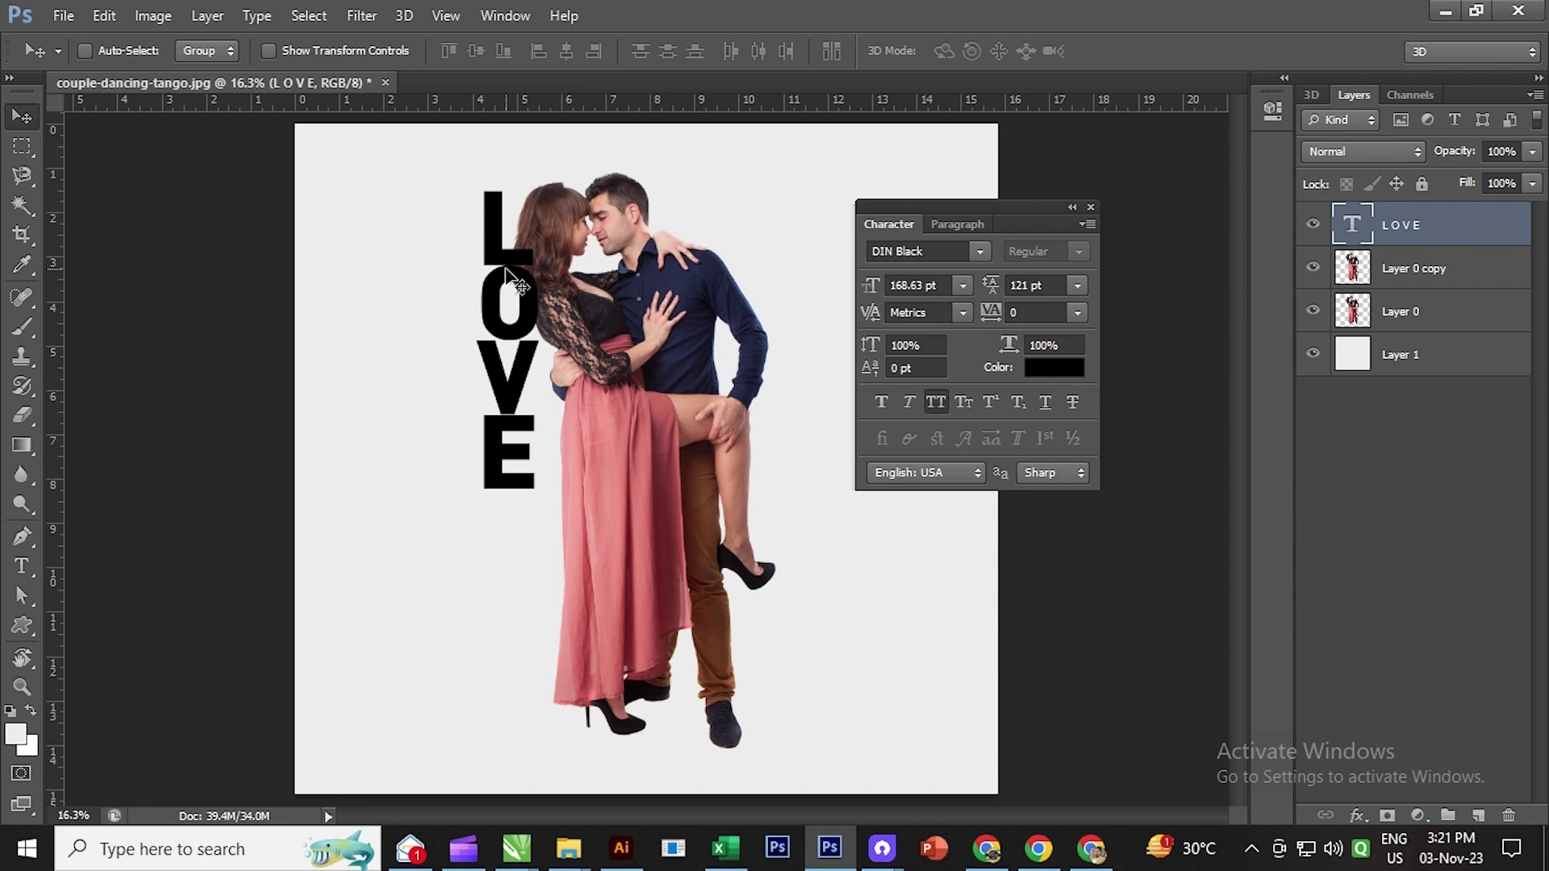
{"action": "key", "text": "ctrl+t"}
Step: Free-transform the LOVE text to about 200%, positioned over the couple, and commit
{"action": "left_click_drag", "start_coordinate": [545, 512], "coordinate": [568, 637]}
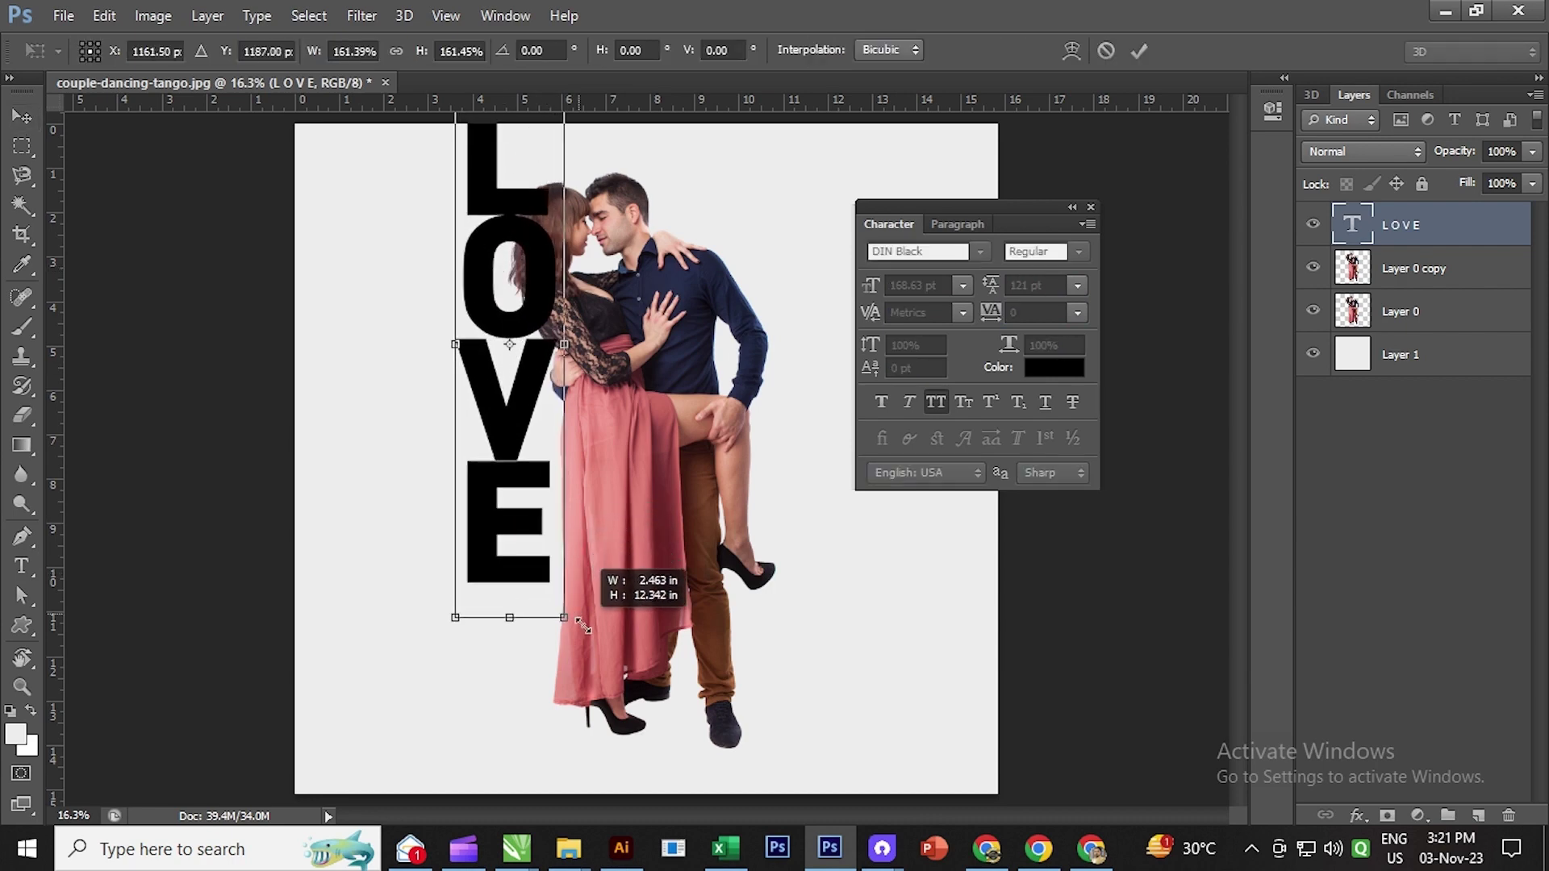
{"action": "left_click_drag", "start_coordinate": [553, 297], "coordinate": [588, 401]}
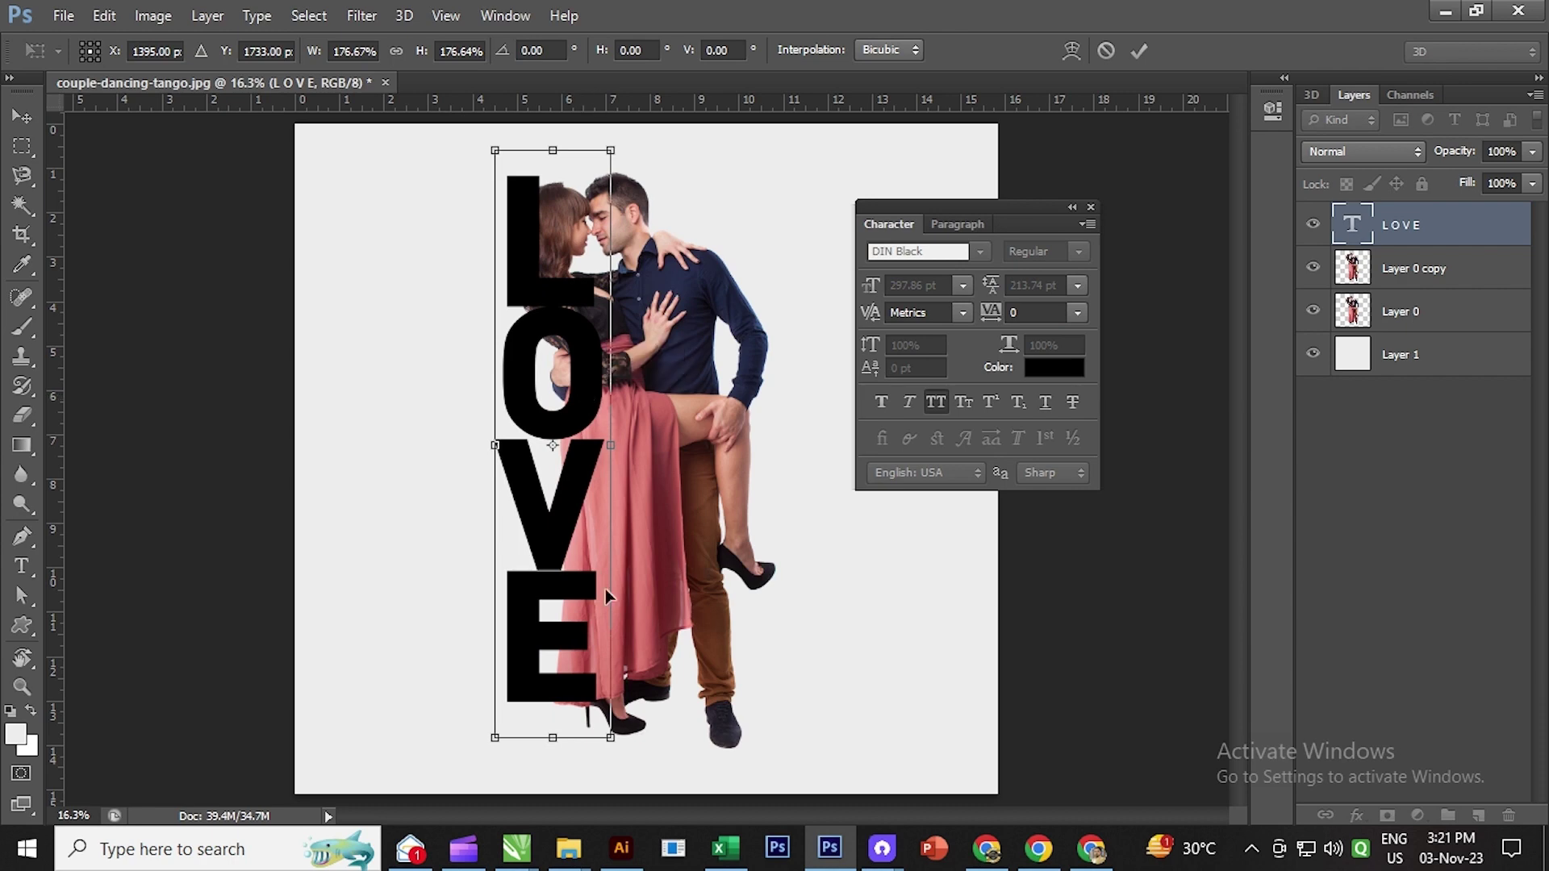
{"action": "mouse_move", "coordinate": [609, 749]}
{"action": "left_mouse_down"}
{"action": "mouse_move", "coordinate": [619, 726]}
{"action": "mouse_move", "coordinate": [600, 711]}
{"action": "left_mouse_up"}
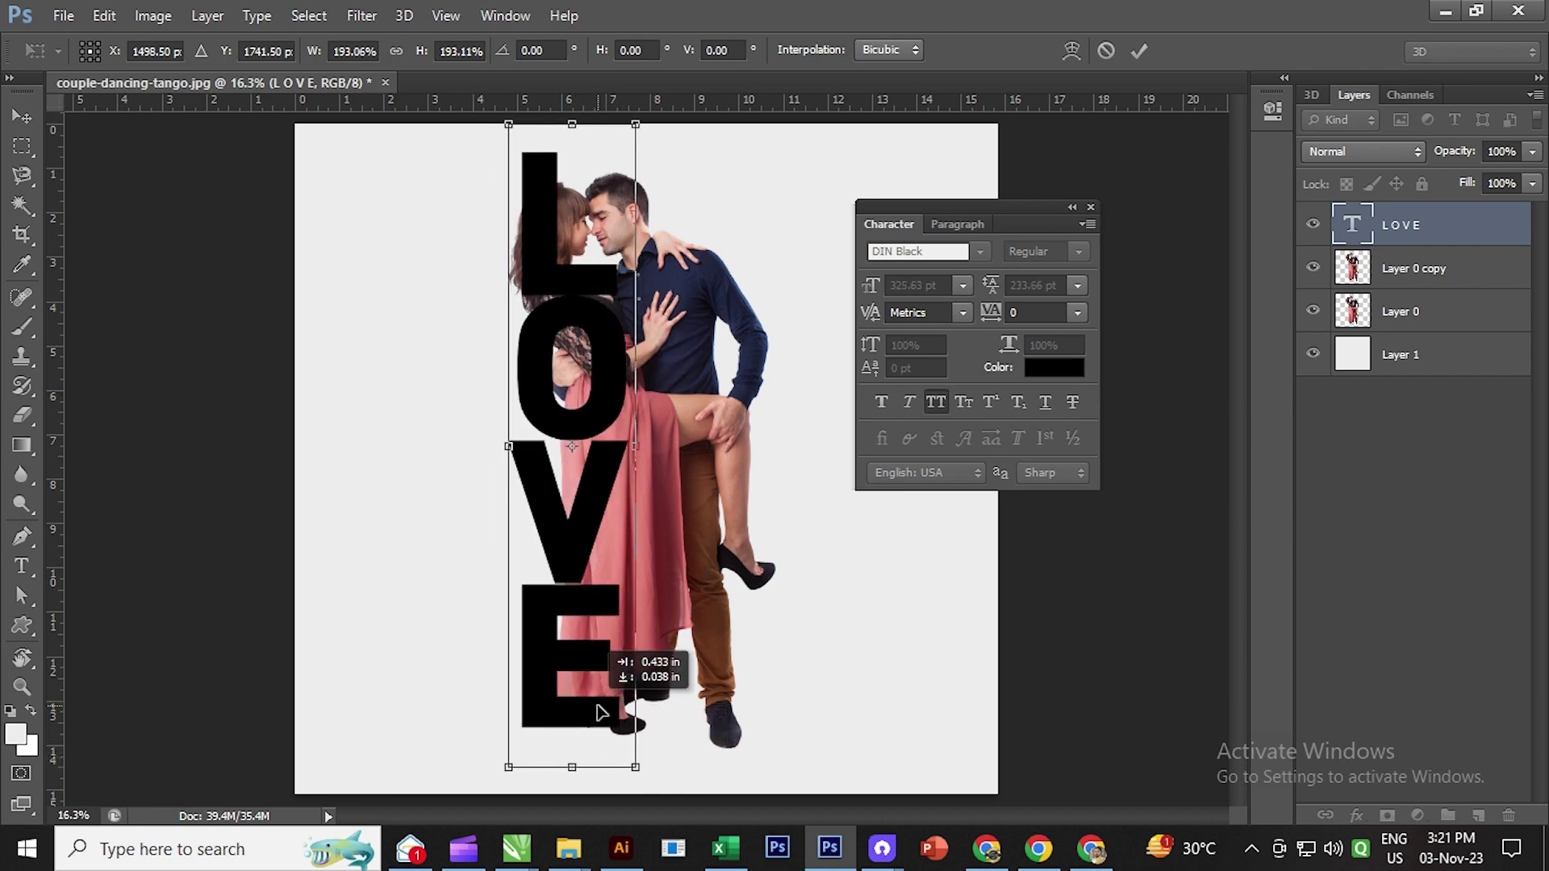
{"action": "left_click_drag", "start_coordinate": [600, 712], "coordinate": [631, 709]}
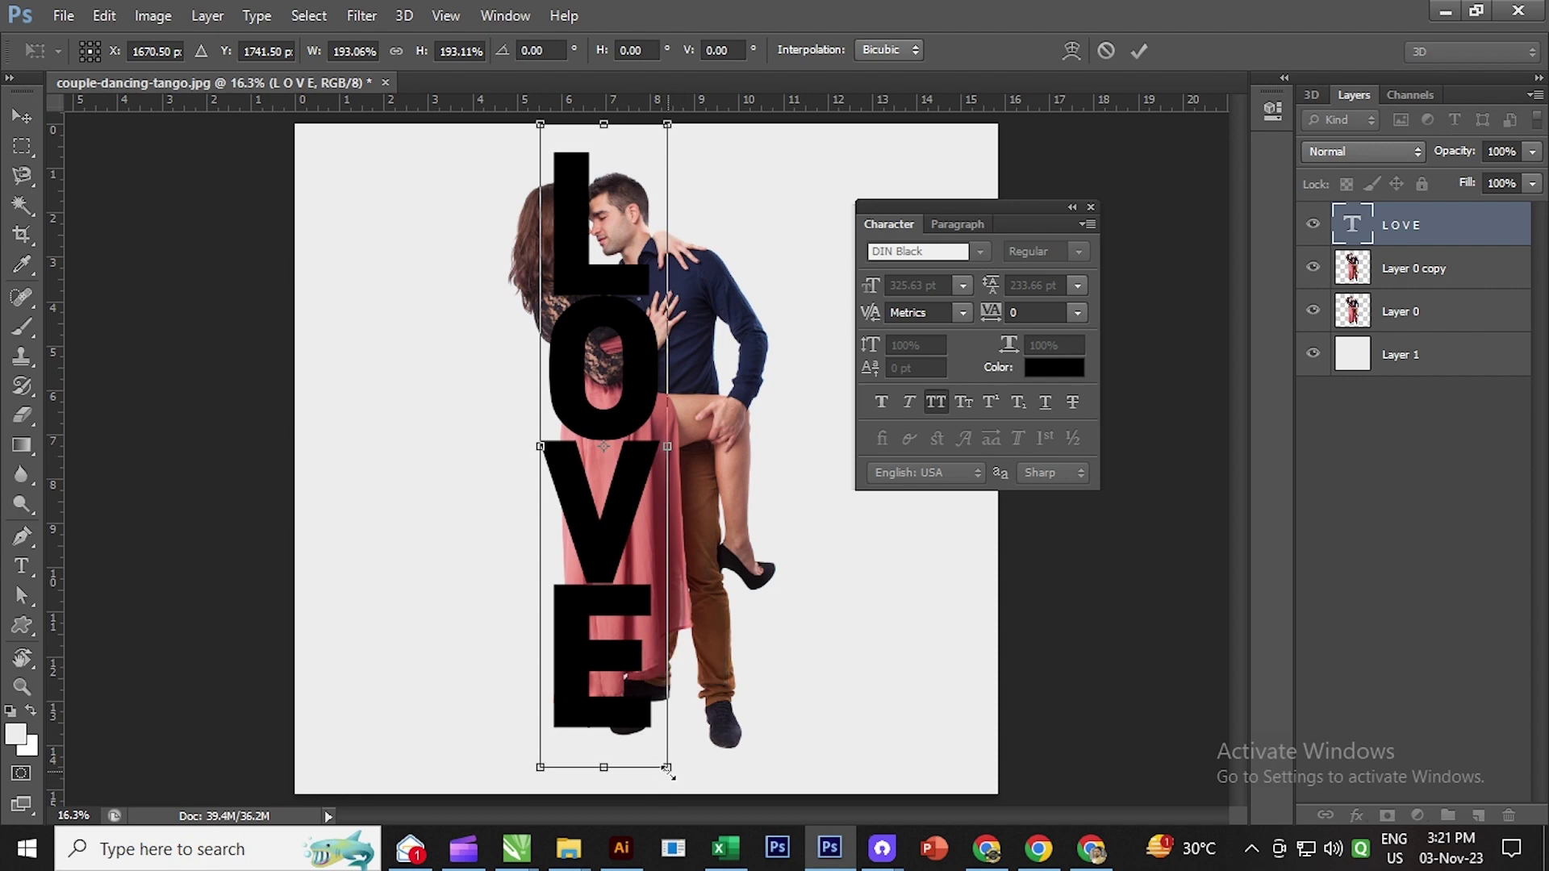
{"action": "left_click_drag", "start_coordinate": [669, 768], "coordinate": [671, 781]}
{"action": "left_click_drag", "start_coordinate": [593, 671], "coordinate": [595, 679]}
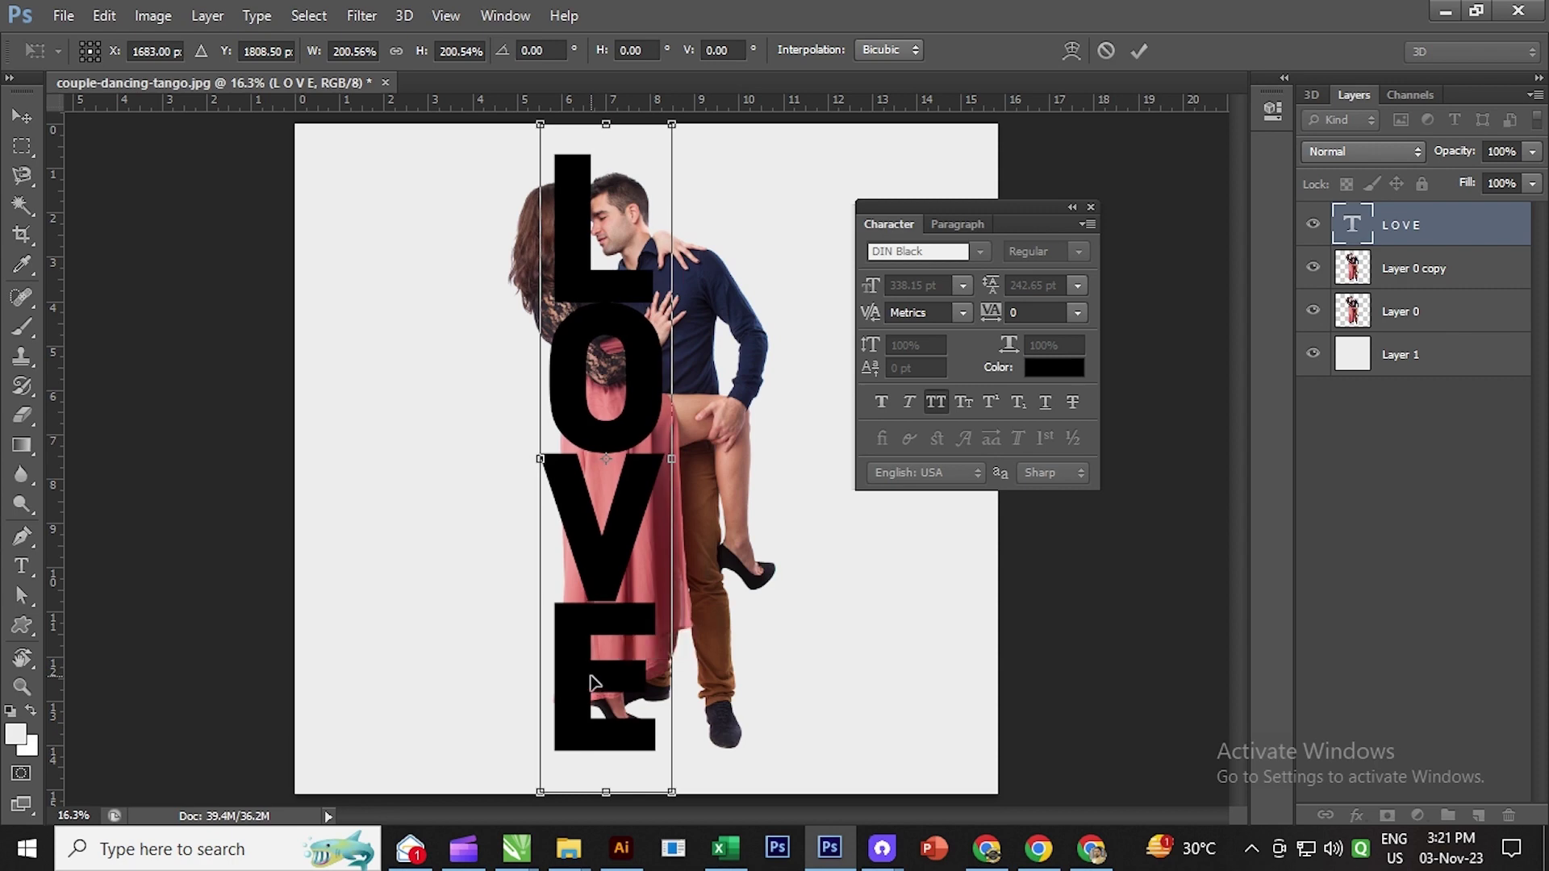
{"action": "key", "text": "Return"}
Step: Fade the LOVE layer, nudge it left to align with the couple, then restore 100% opacity
{"action": "left_click", "coordinate": [1532, 151]}
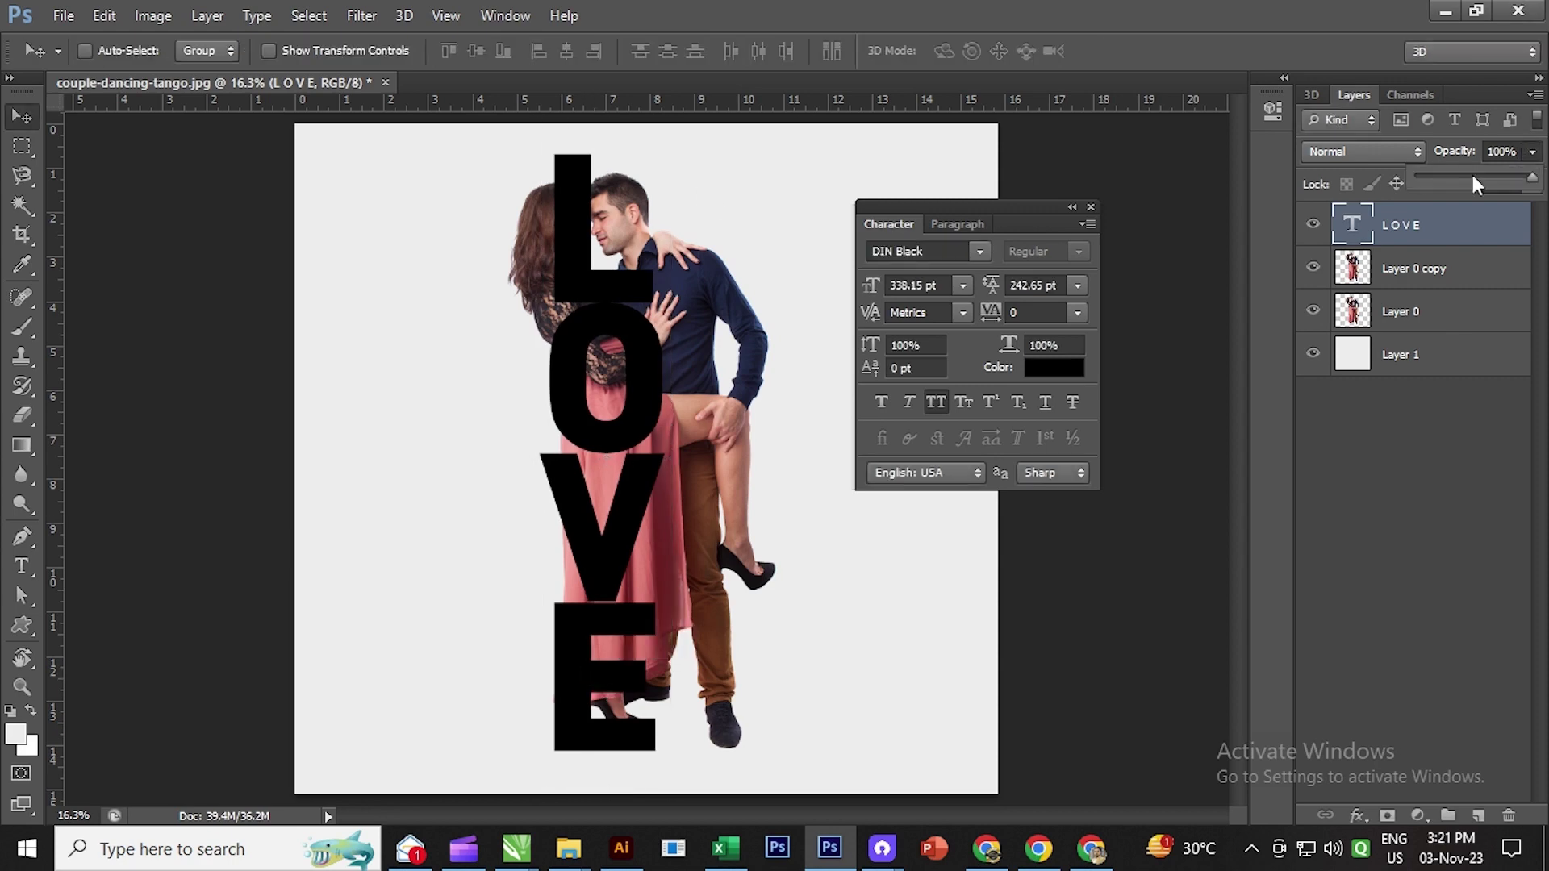
{"action": "left_click_drag", "start_coordinate": [1528, 179], "coordinate": [1493, 179]}
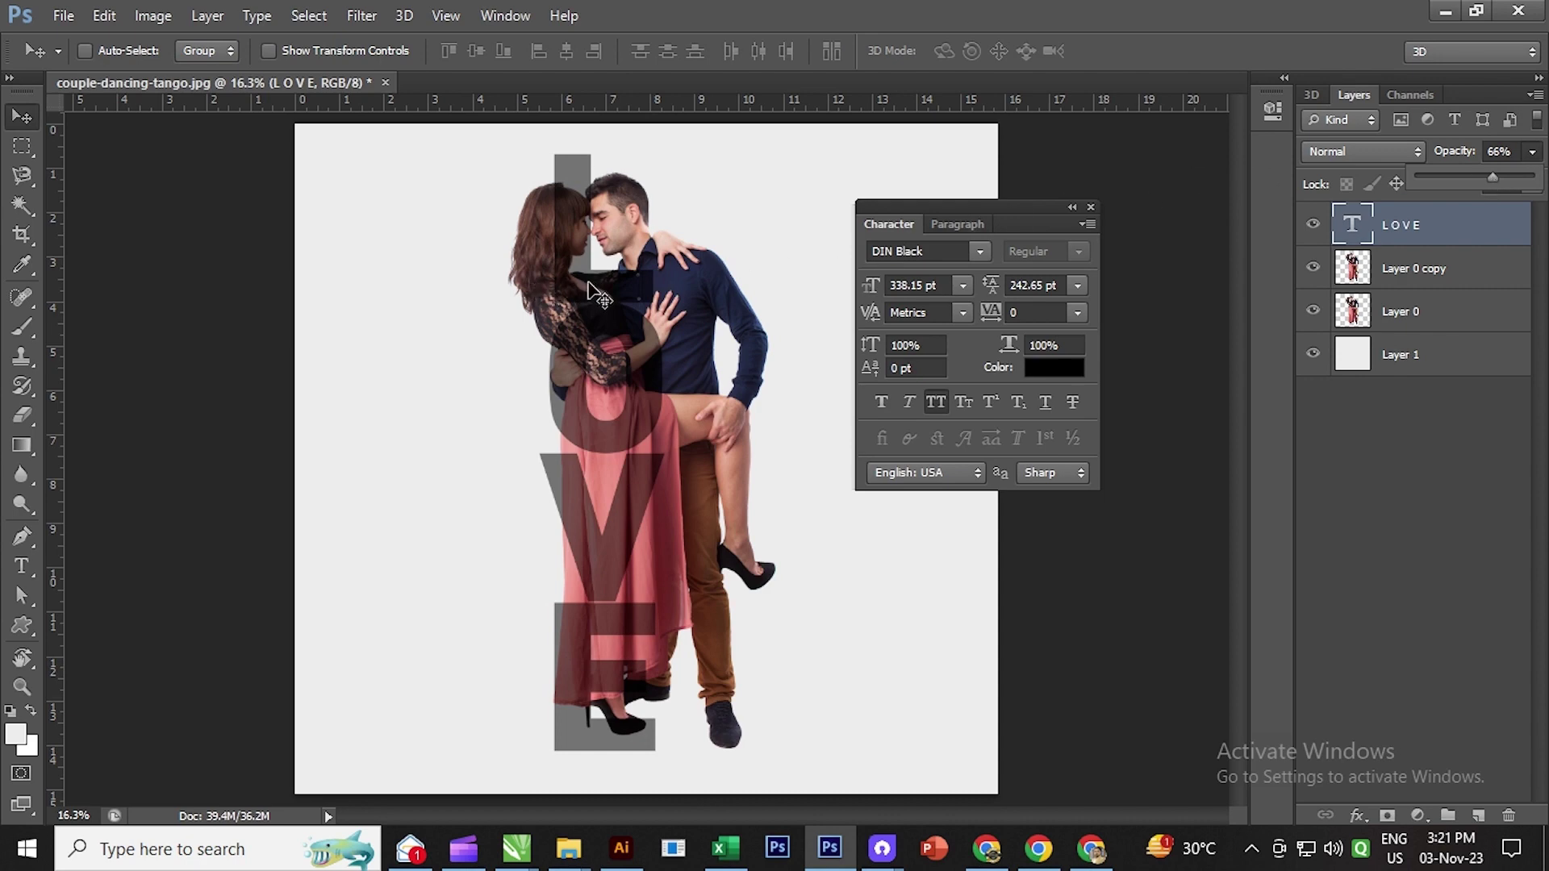
{"action": "left_click", "coordinate": [597, 287]}
{"action": "left_click_drag", "start_coordinate": [622, 288], "coordinate": [605, 288]}
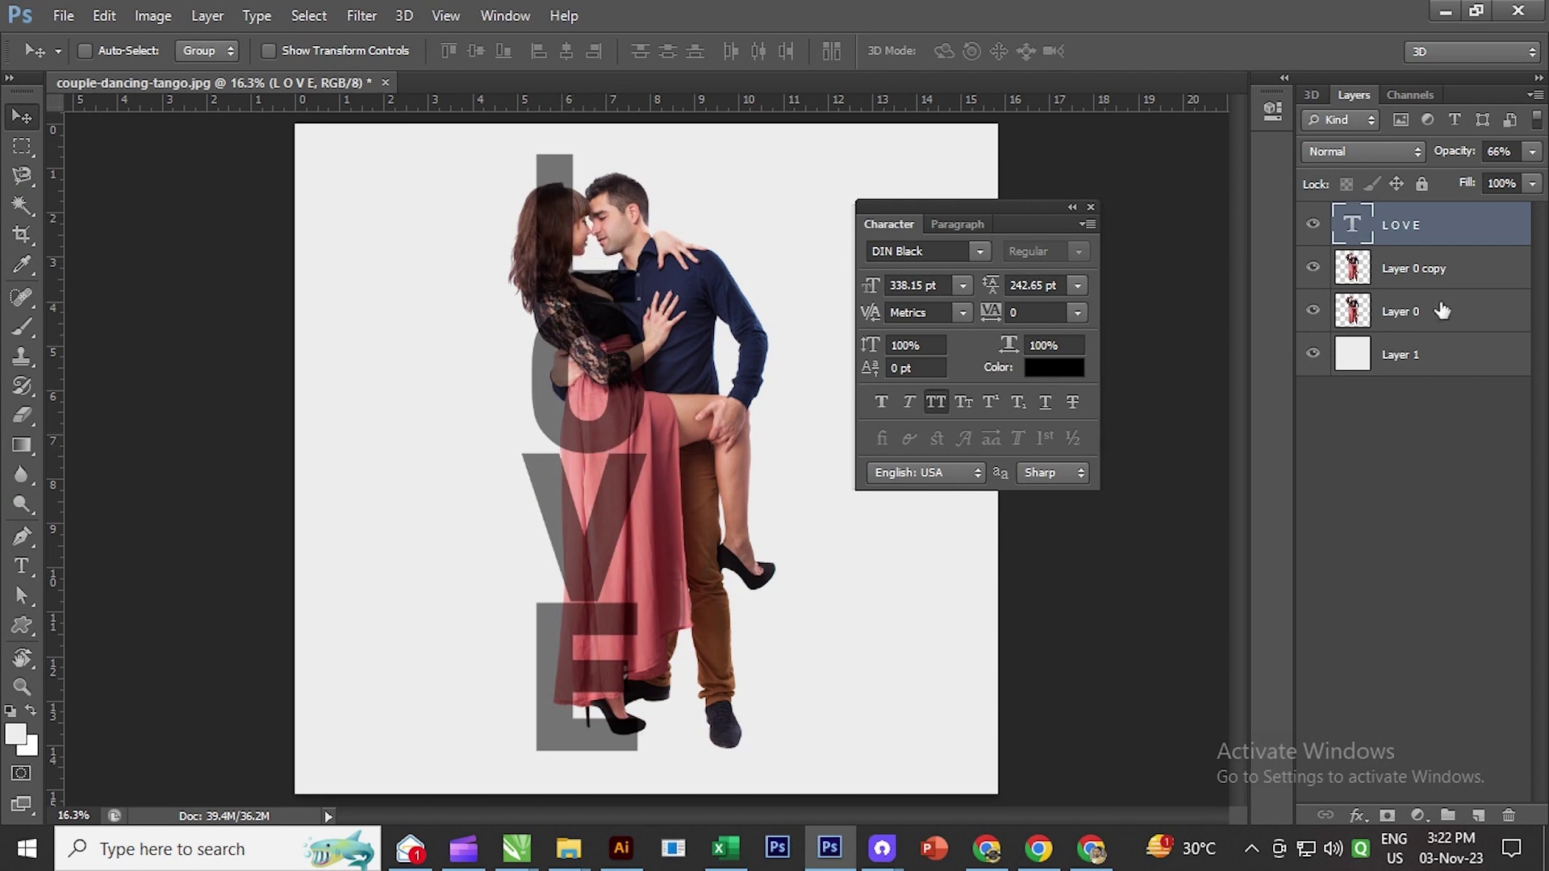
{"action": "left_click", "coordinate": [1532, 153]}
{"action": "mouse_move", "coordinate": [1439, 176]}
{"action": "left_mouse_down"}
{"action": "mouse_move", "coordinate": [1420, 177]}
{"action": "mouse_move", "coordinate": [1538, 177]}
{"action": "left_mouse_up"}
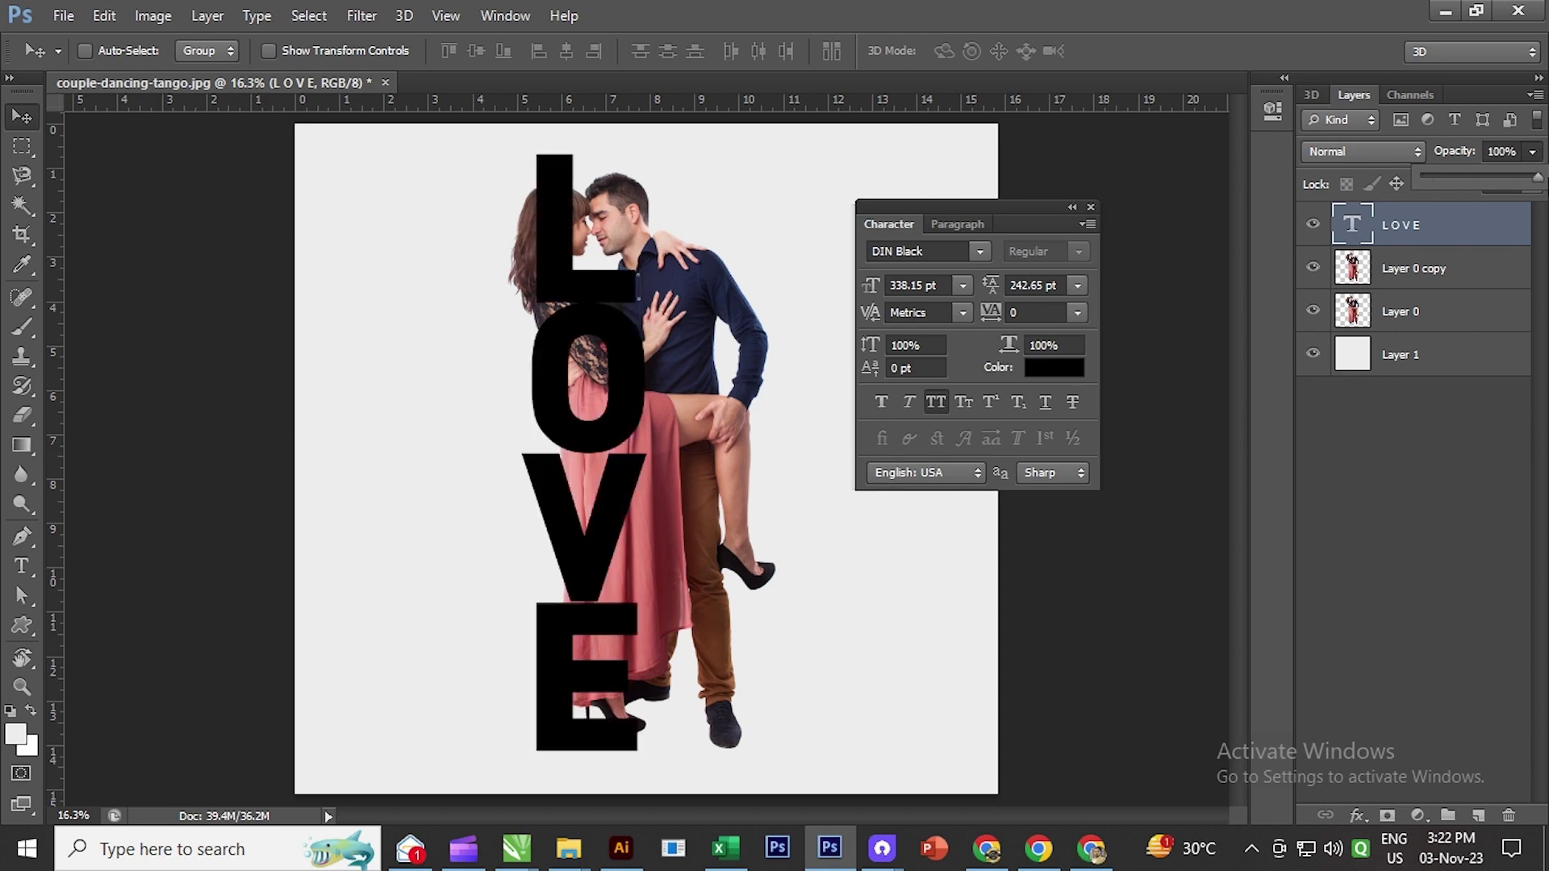
{"action": "left_click", "coordinate": [1517, 195]}
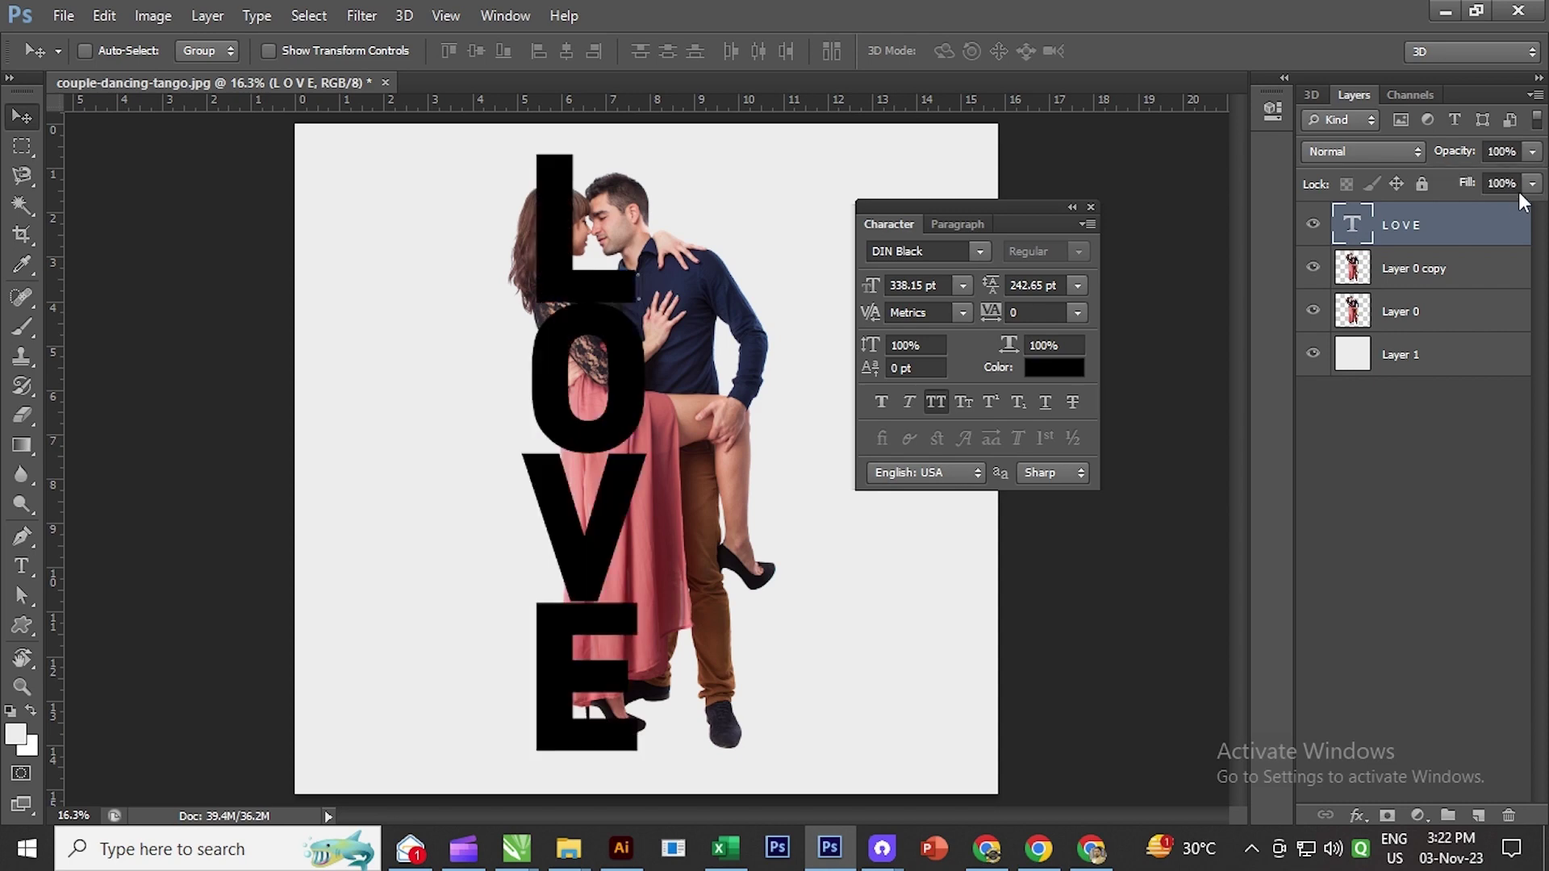
Step: Rasterize the LOVE type layer and Ctrl+click its thumbnail to load the letter selection
{"action": "right_click", "coordinate": [1424, 230]}
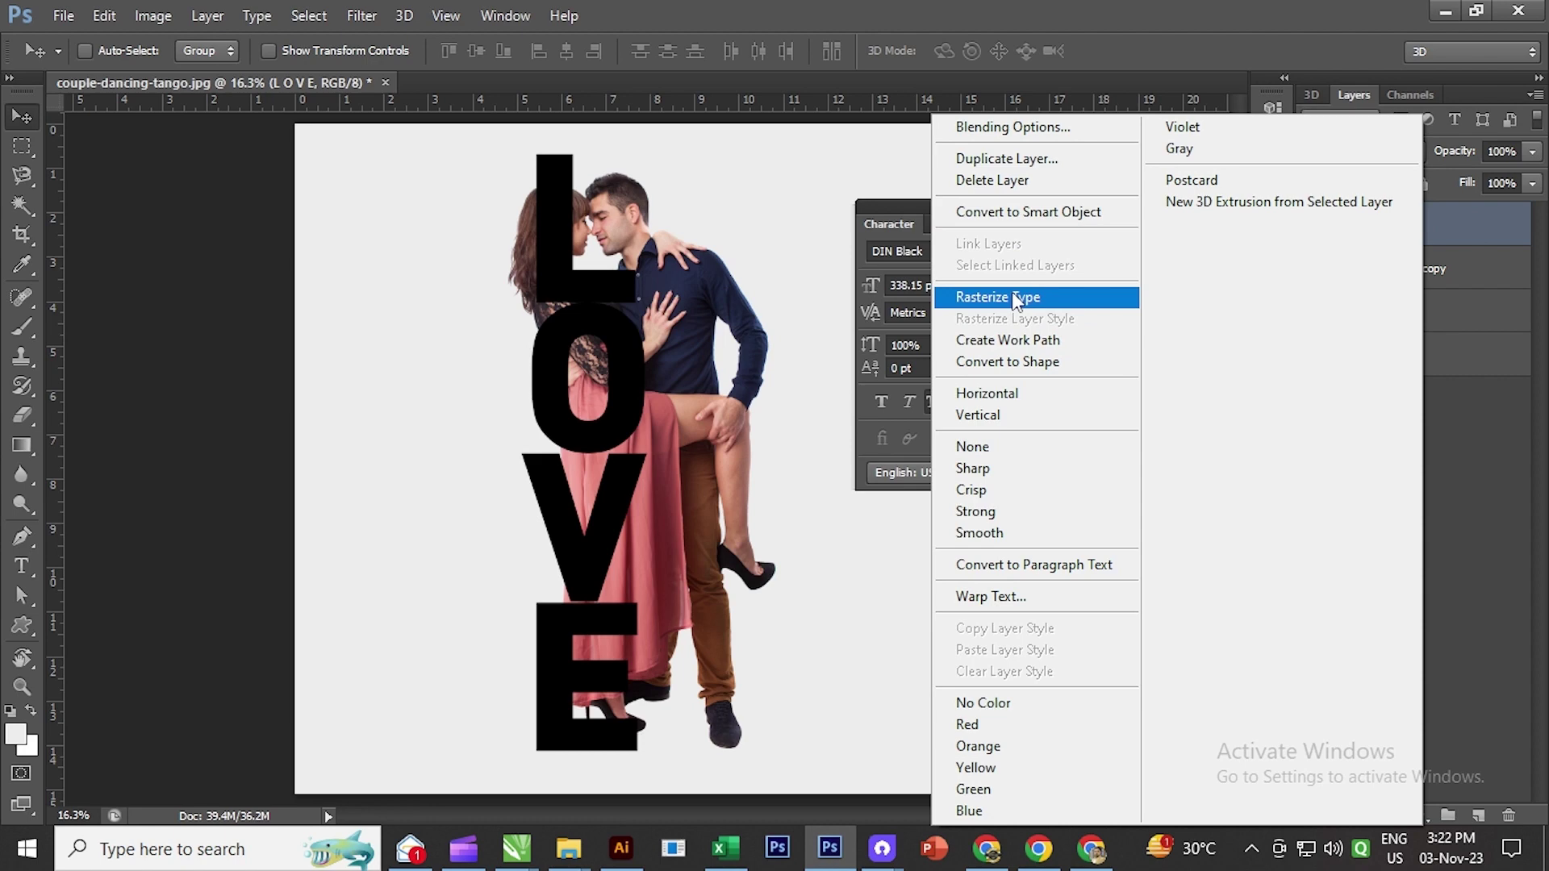
{"action": "left_click", "coordinate": [1014, 298]}
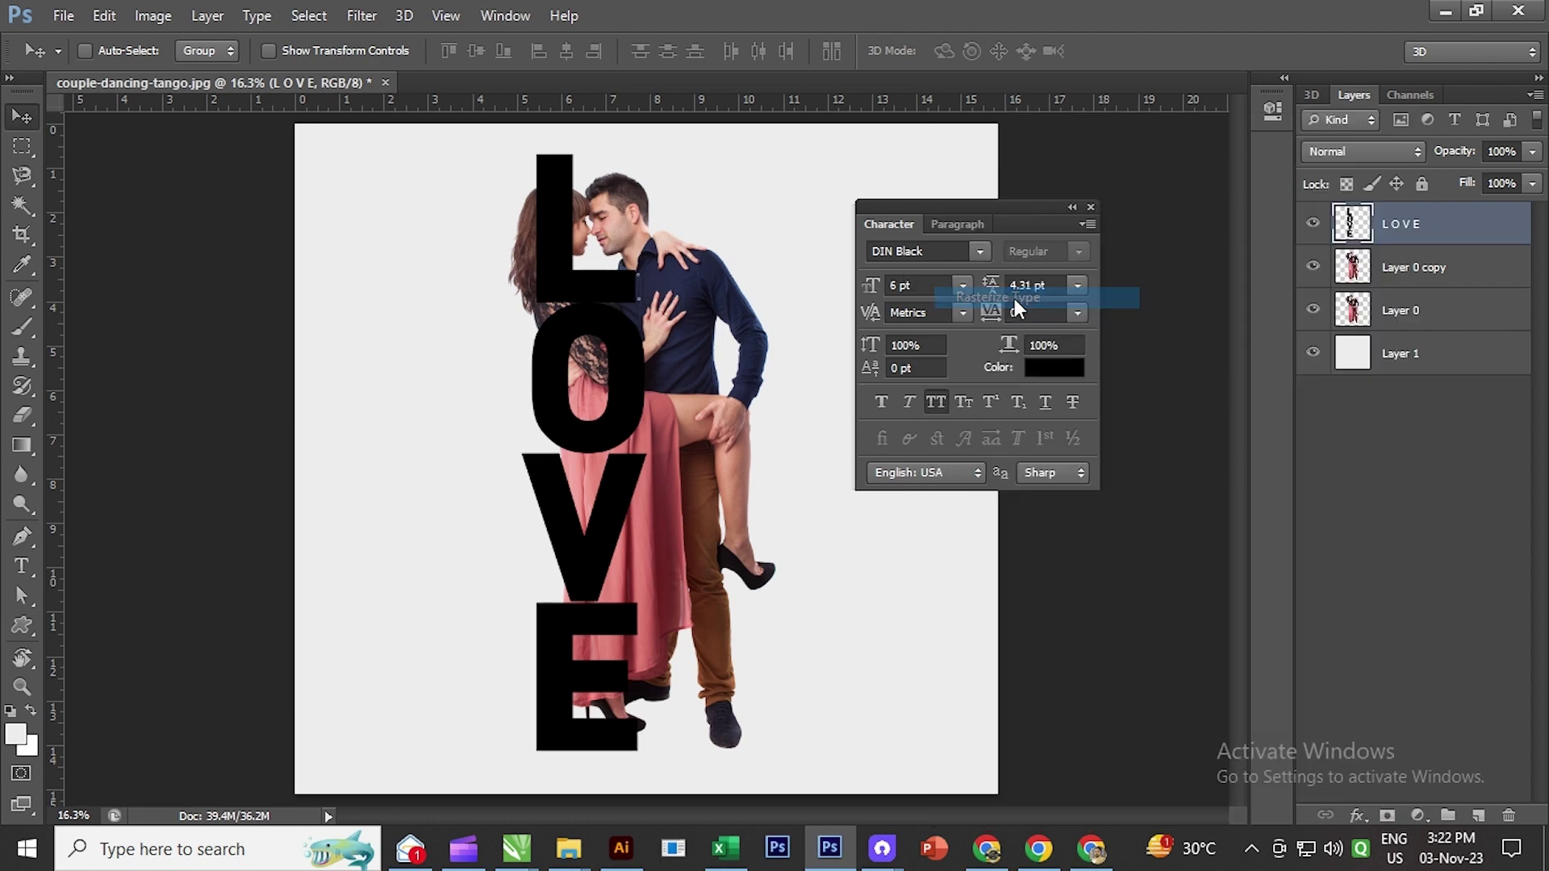
{"action": "left_click", "coordinate": [1352, 226], "text": "ctrl"}
Step: Expand the LOVE selection by 19 px and reset to default black and white colours
{"action": "left_click", "coordinate": [311, 17]}
{"action": "mouse_move", "coordinate": [327, 266]}
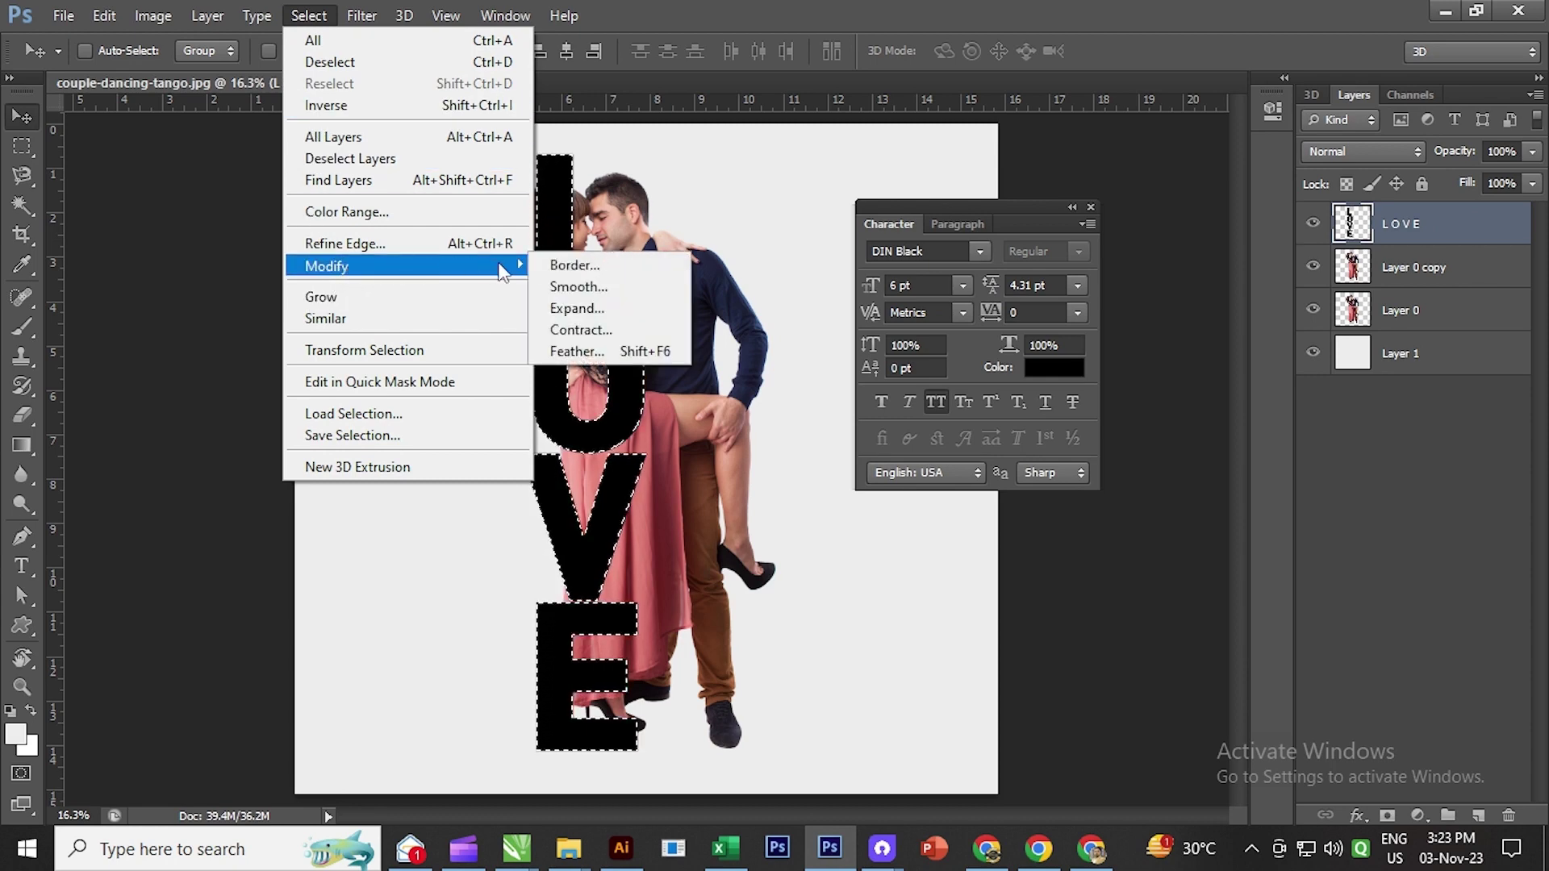
{"action": "left_click", "coordinate": [578, 307]}
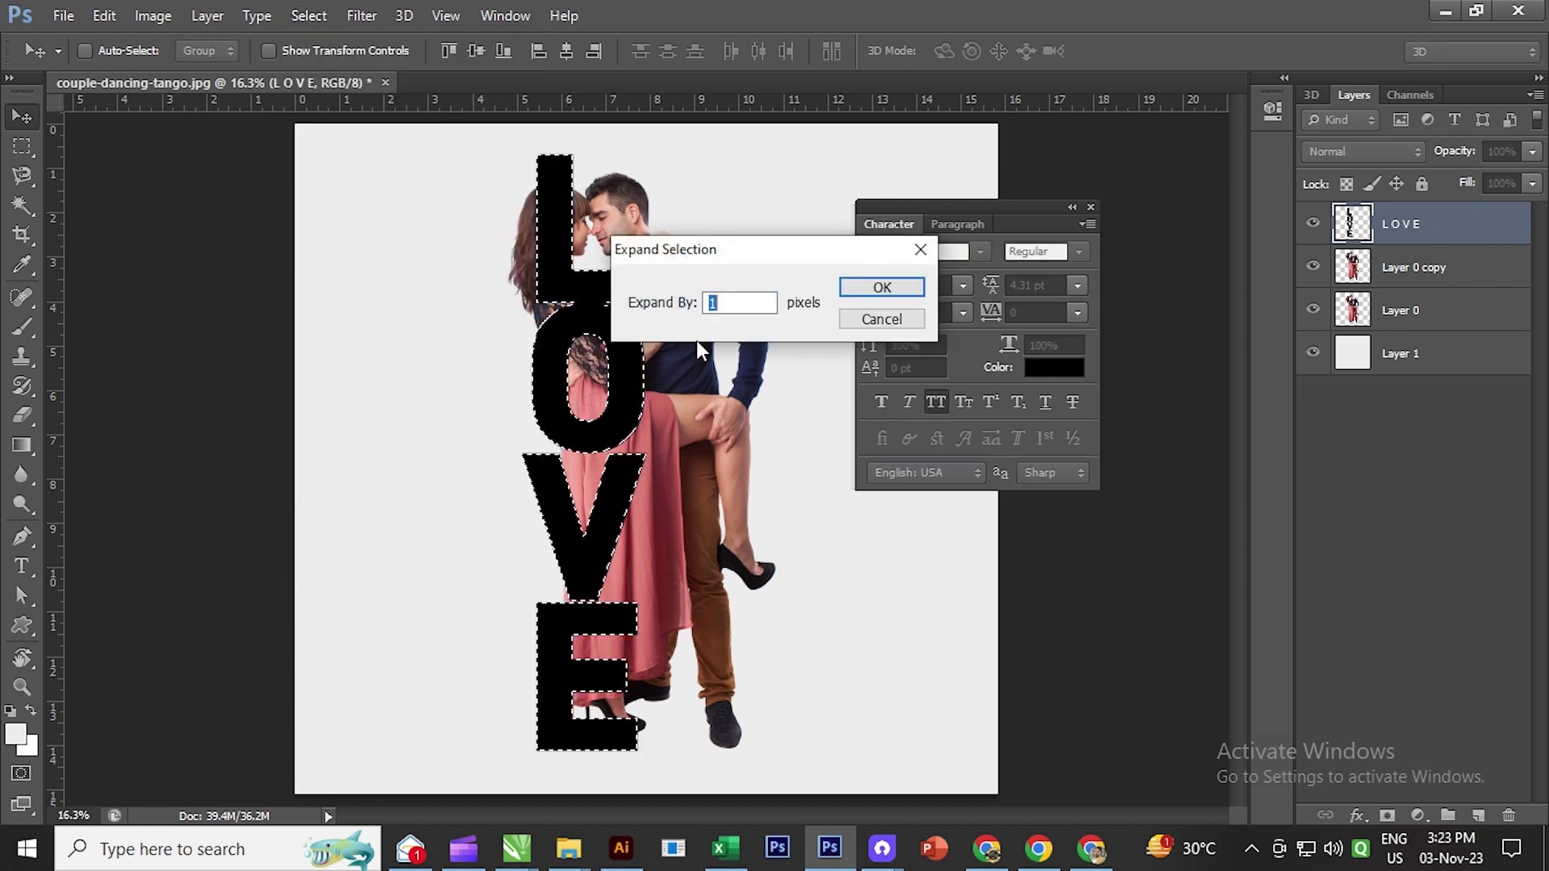
{"action": "type", "text": "19"}
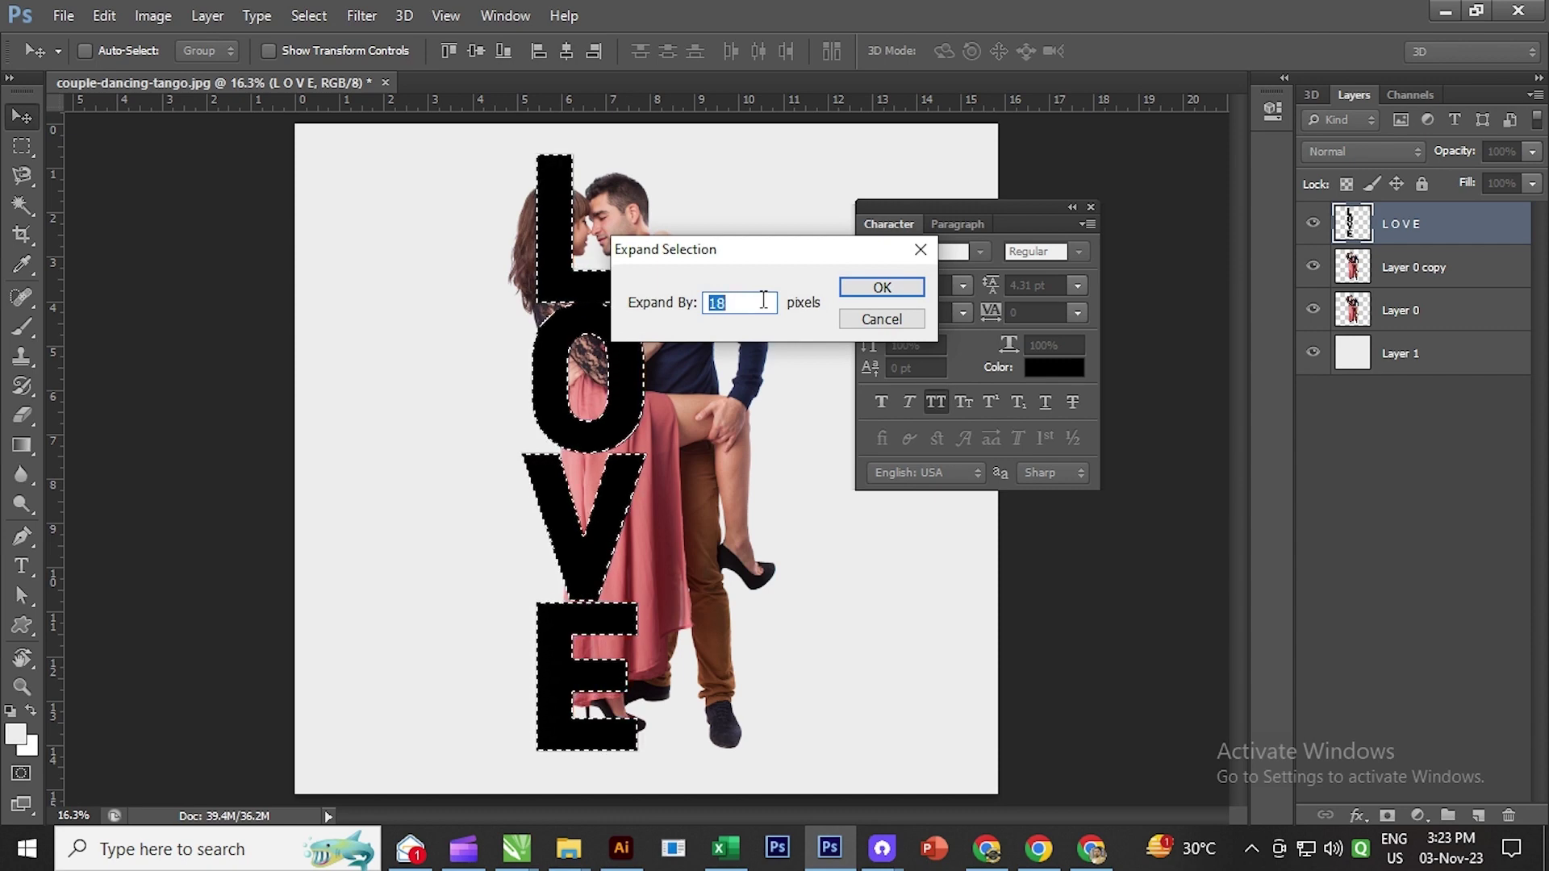
{"action": "left_click", "coordinate": [880, 288]}
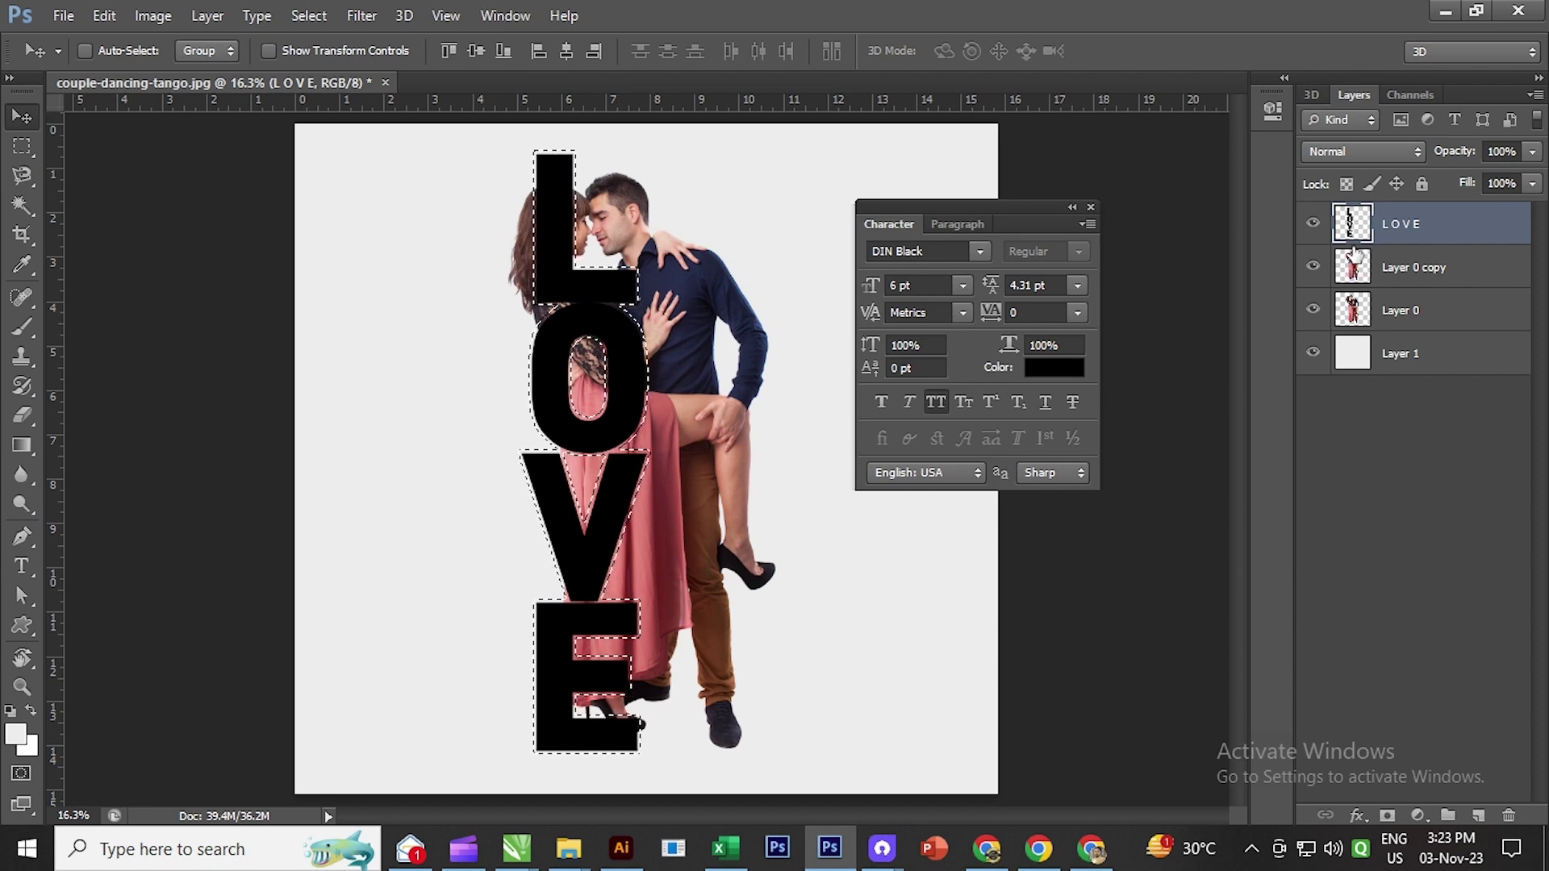
{"action": "left_click", "coordinate": [9, 711]}
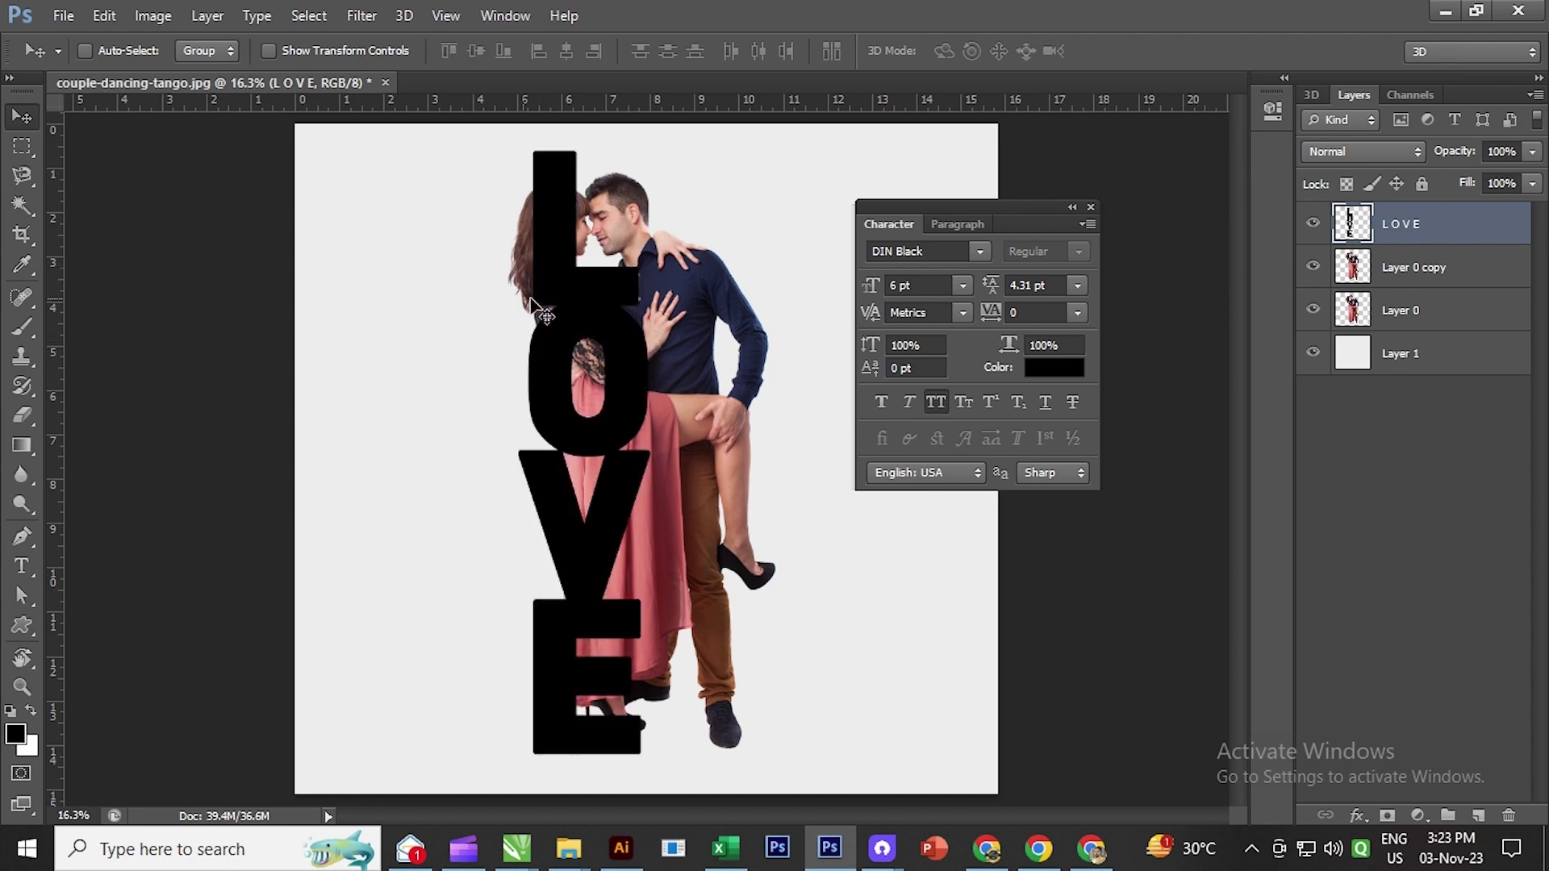
Step: Deselect, move Layer 0 copy above the LOVE layer, and make it a clipping mask
{"action": "key", "text": "ctrl+d"}
{"action": "left_click", "coordinate": [1387, 271]}
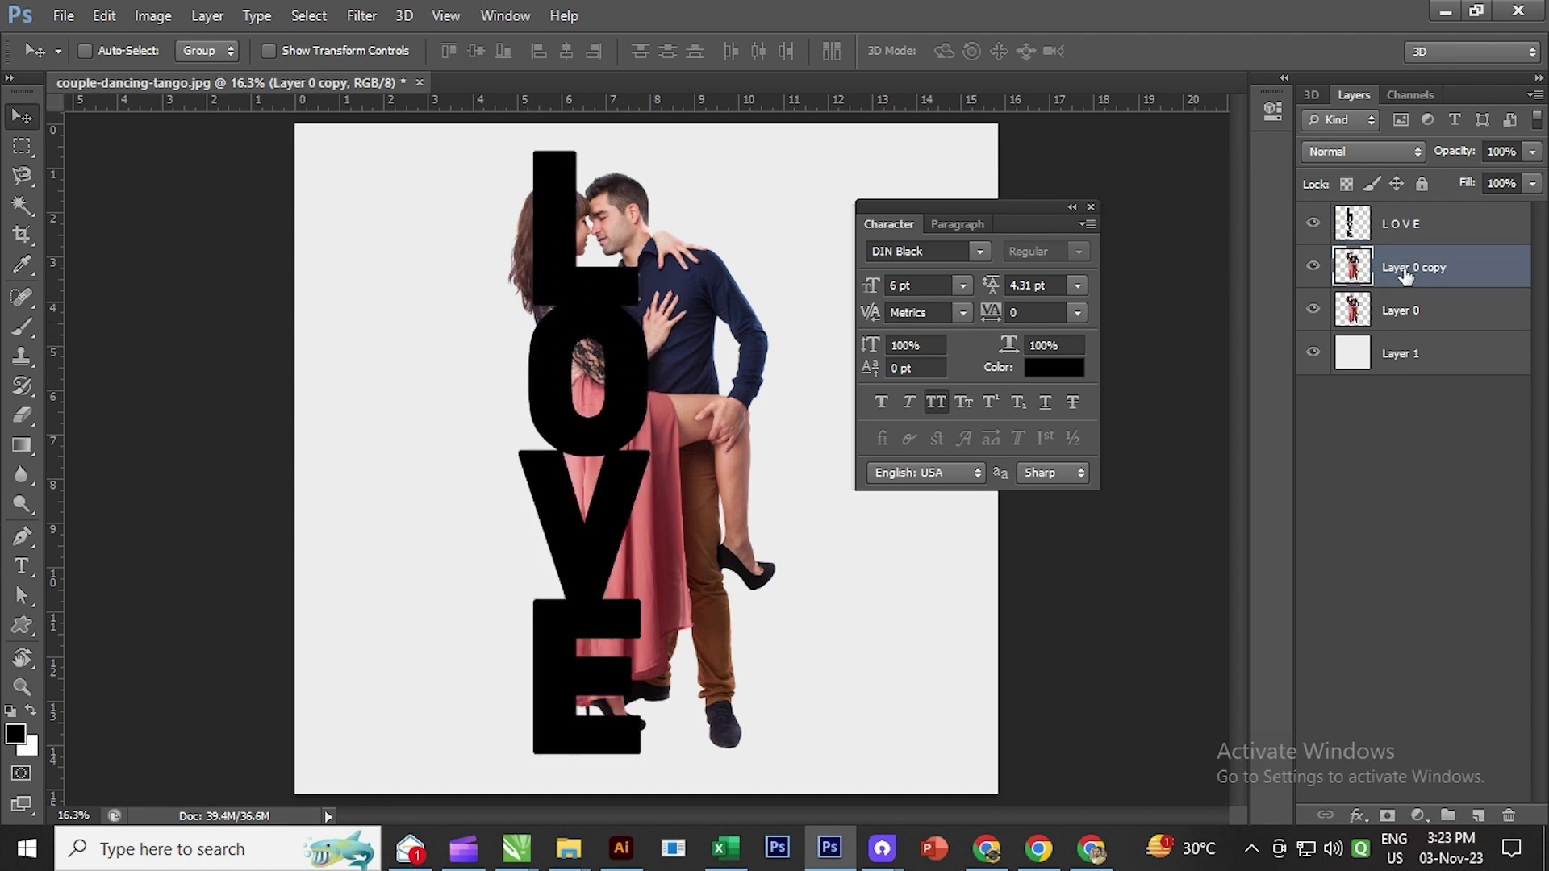
{"action": "left_click_drag", "start_coordinate": [1403, 273], "coordinate": [1398, 229]}
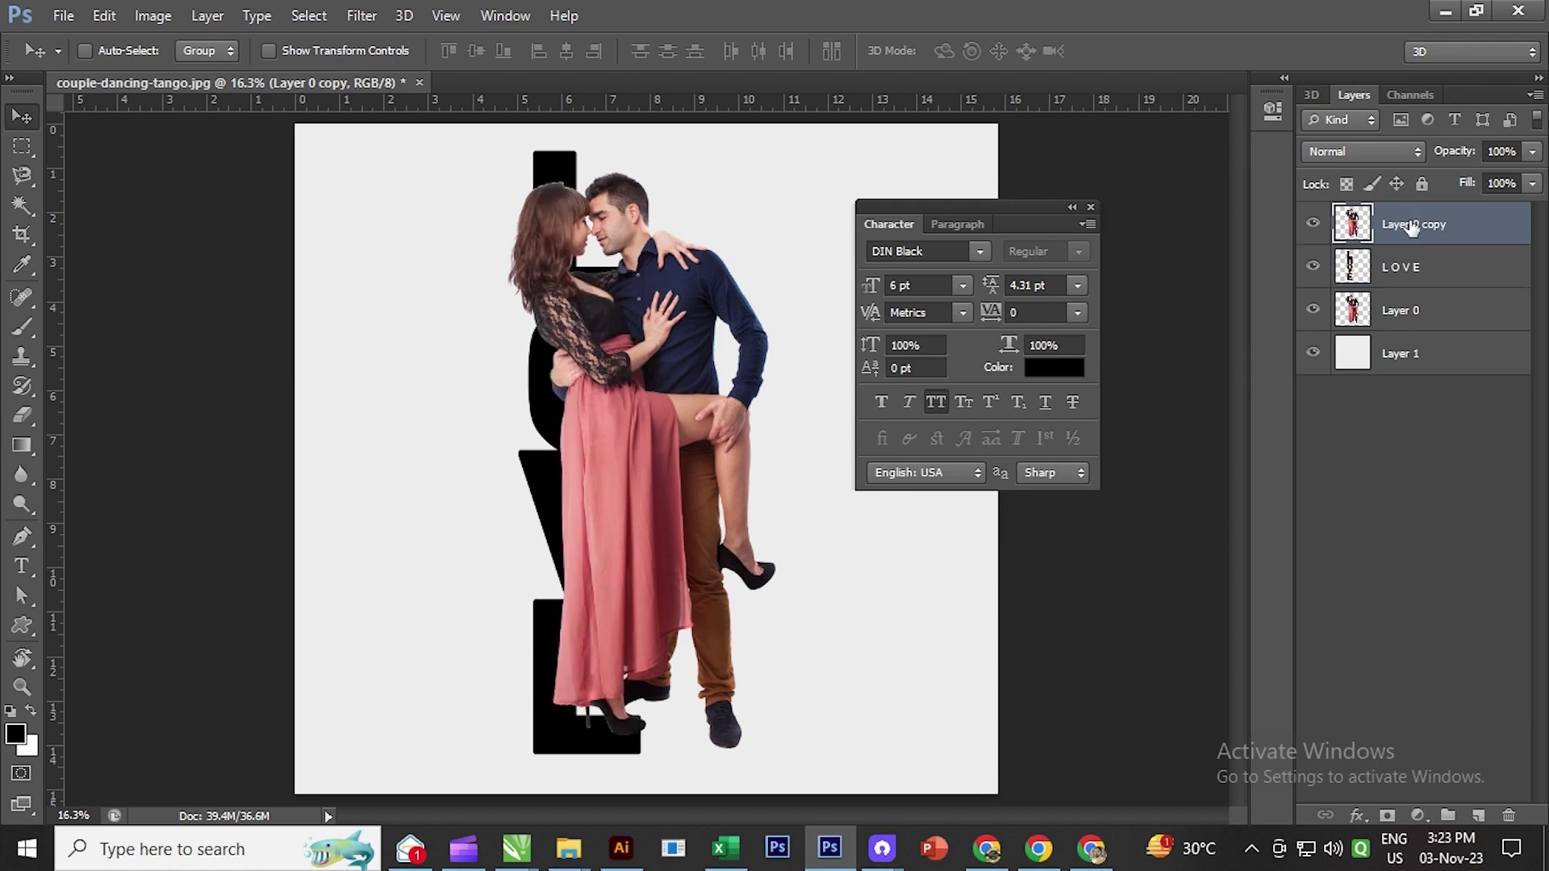
{"action": "right_click", "coordinate": [1398, 229]}
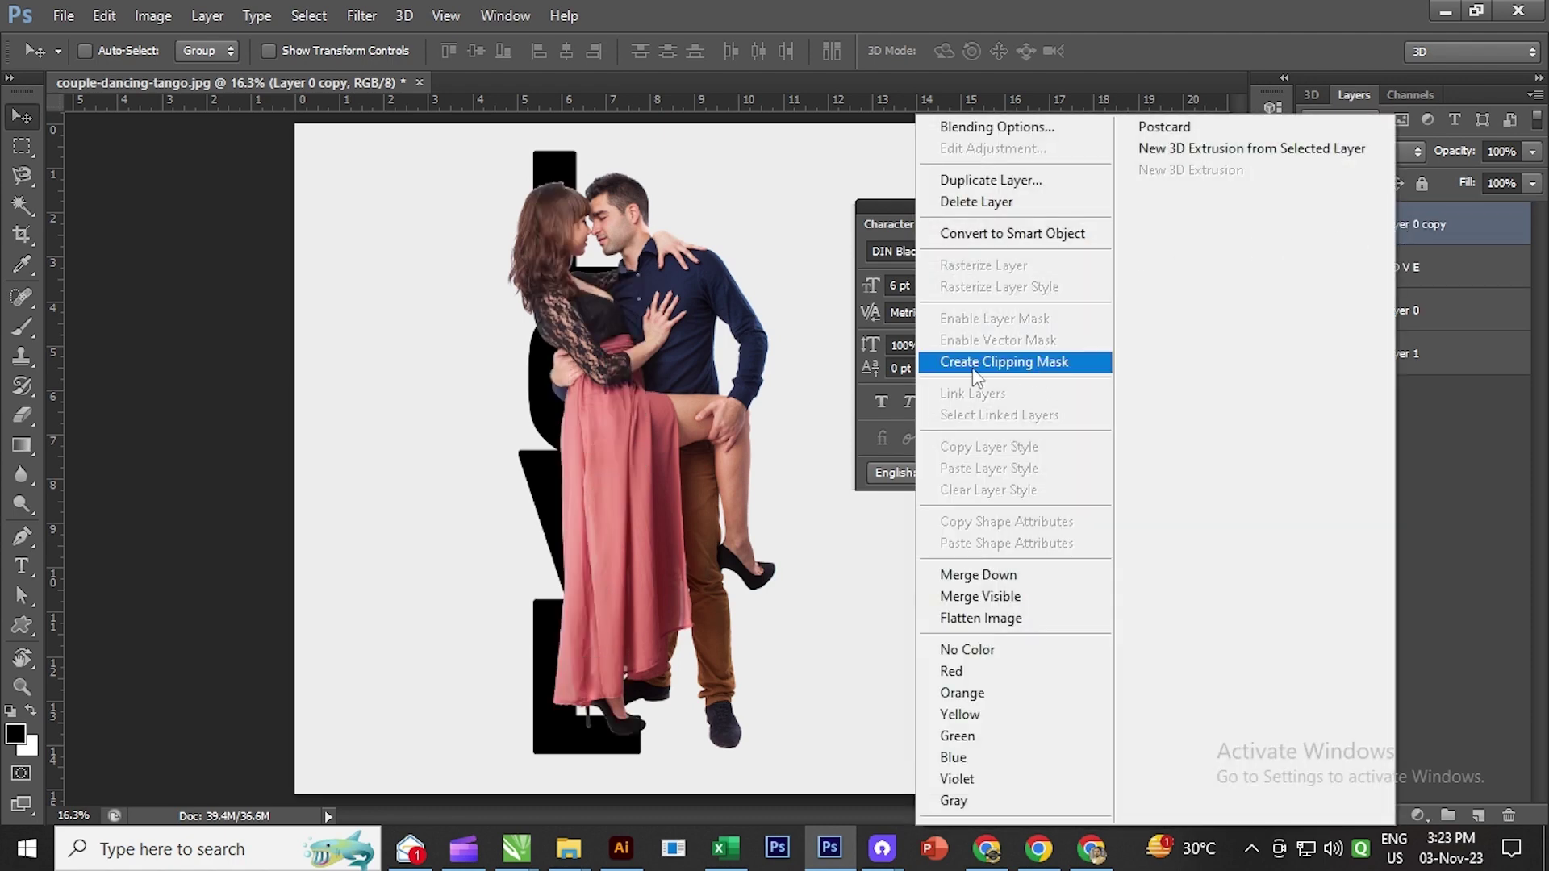
{"action": "left_click", "coordinate": [1000, 363]}
{"action": "left_click", "coordinate": [1083, 207]}
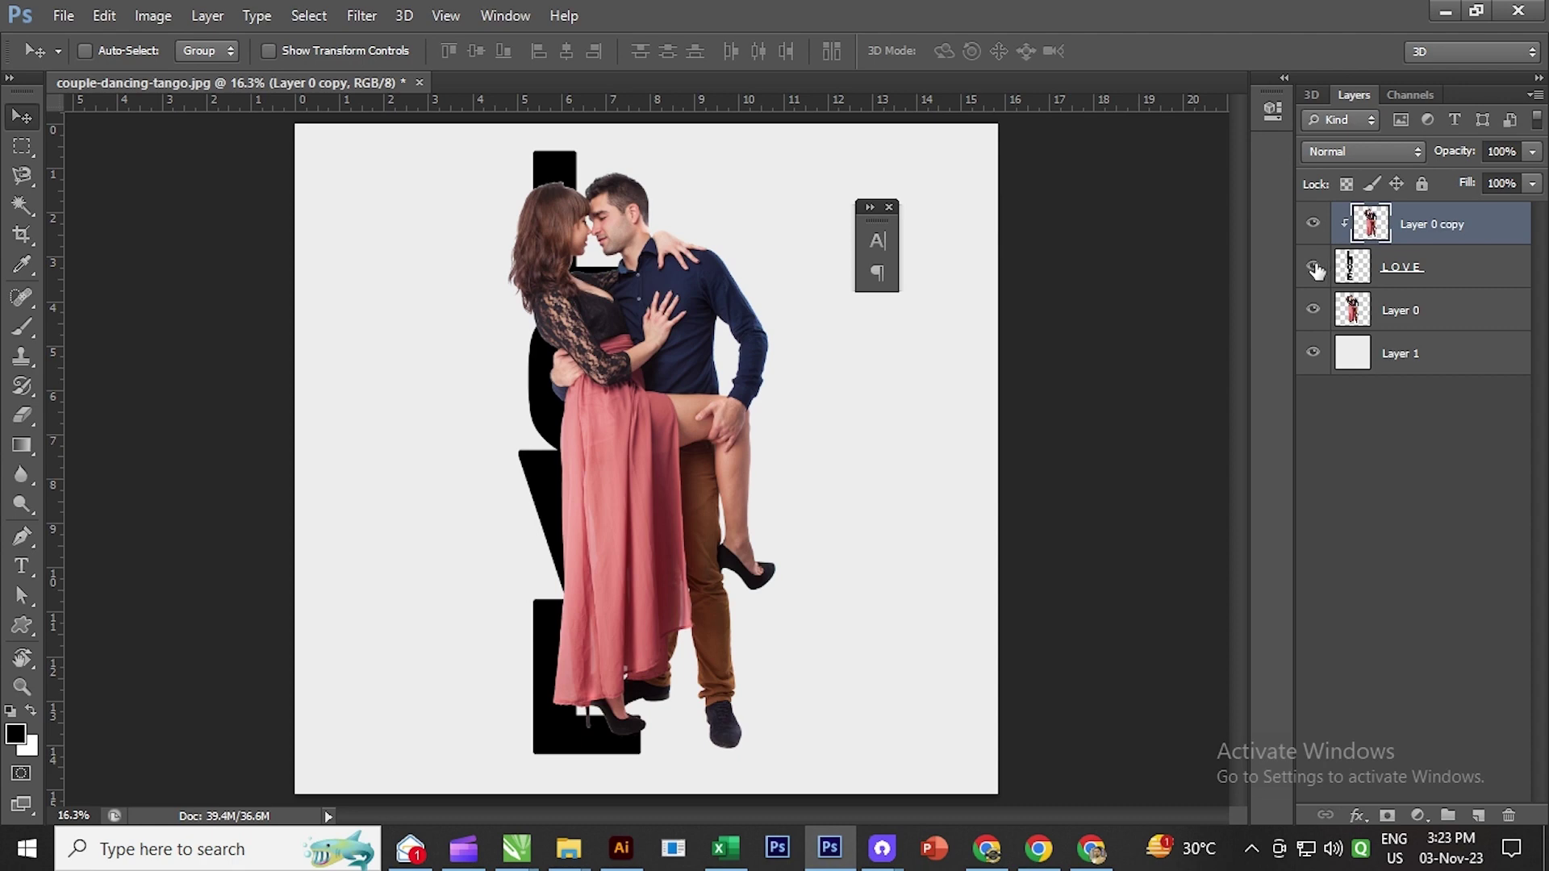
{"action": "left_click", "coordinate": [1401, 266]}
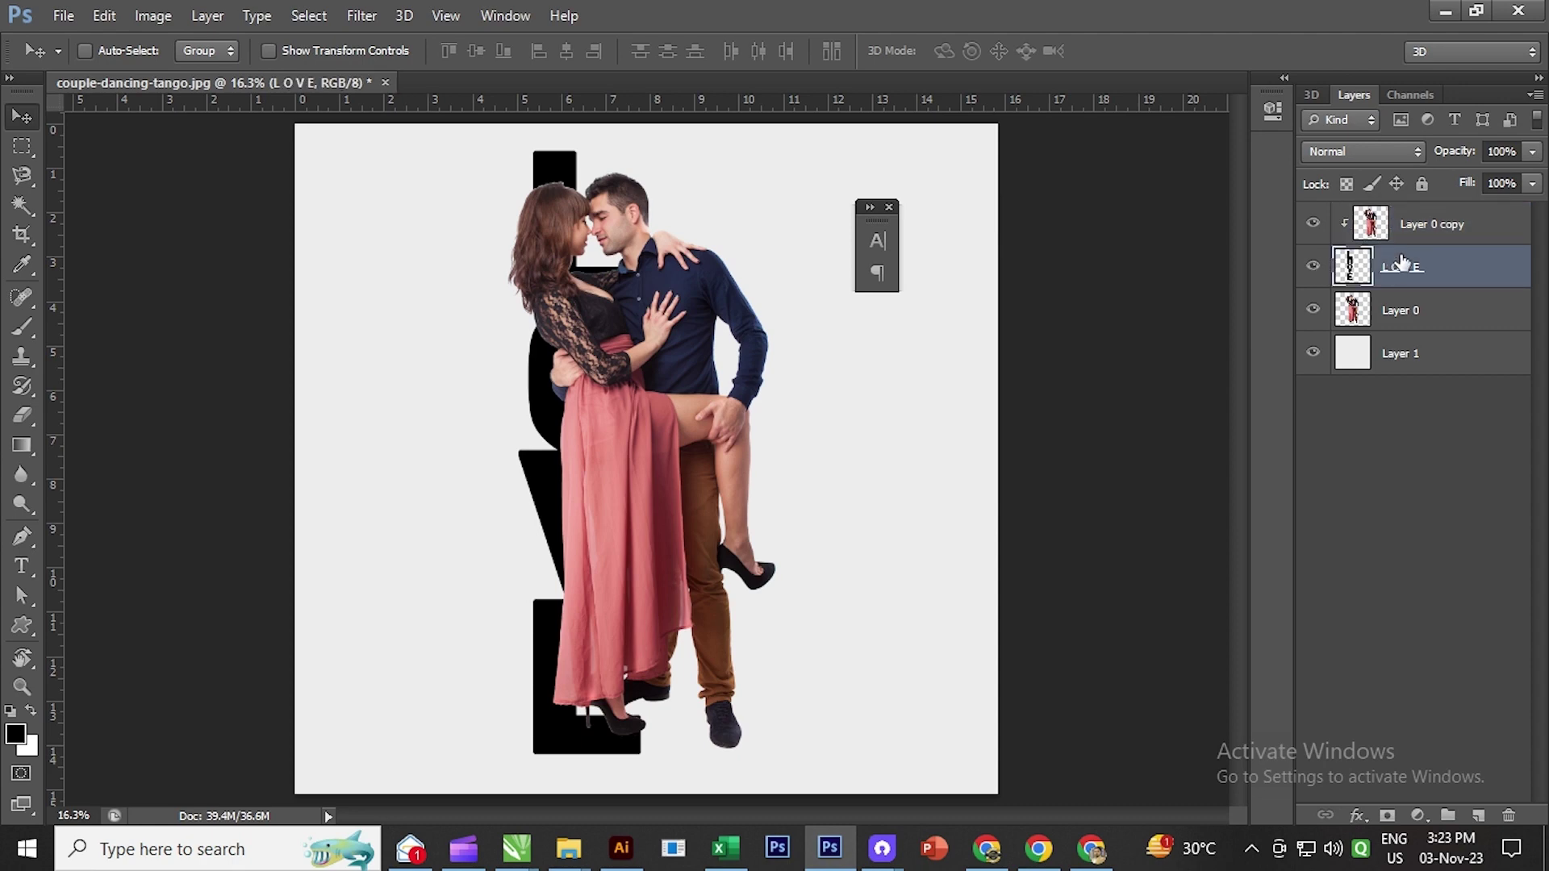
Step: Add a Stroke layer style to LOVE, about 29 px, positioned inside the letters
{"action": "right_click", "coordinate": [1401, 265]}
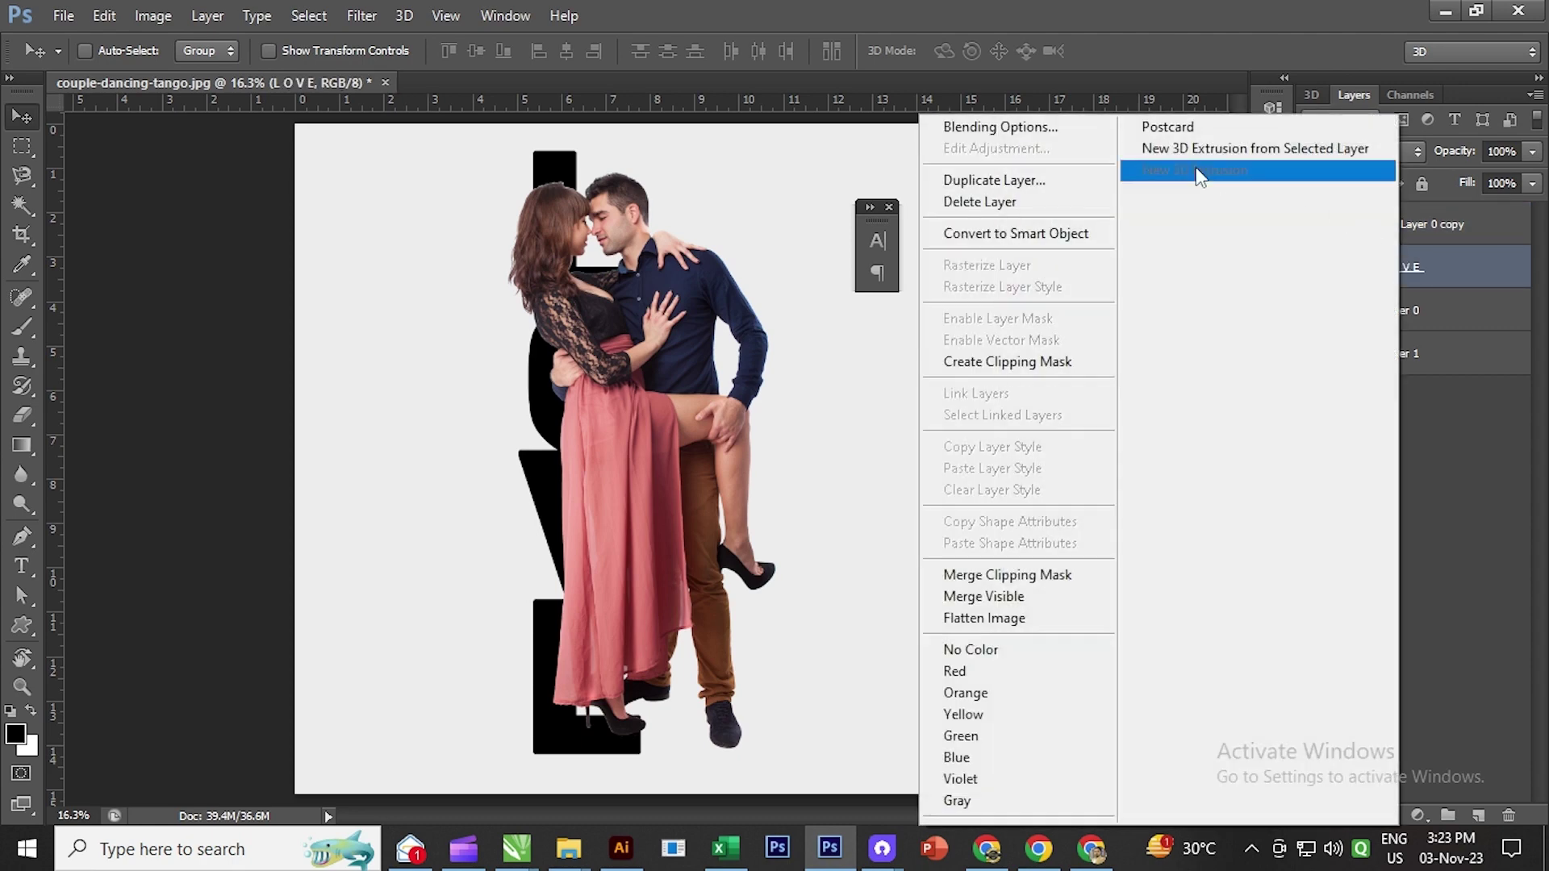
{"action": "left_click", "coordinate": [1035, 129]}
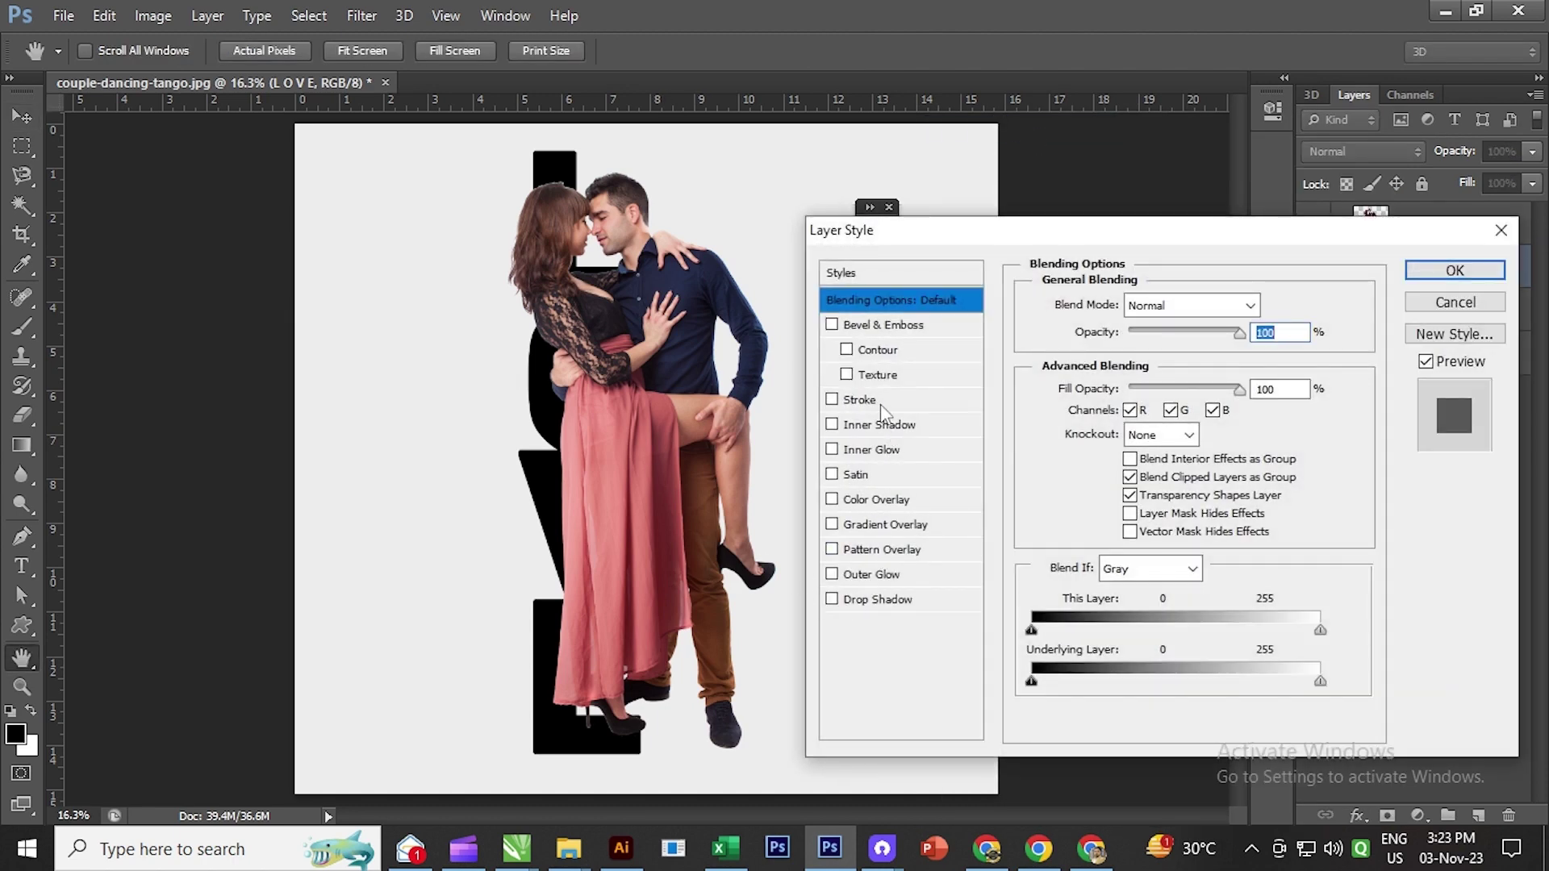
{"action": "left_click", "coordinate": [863, 401]}
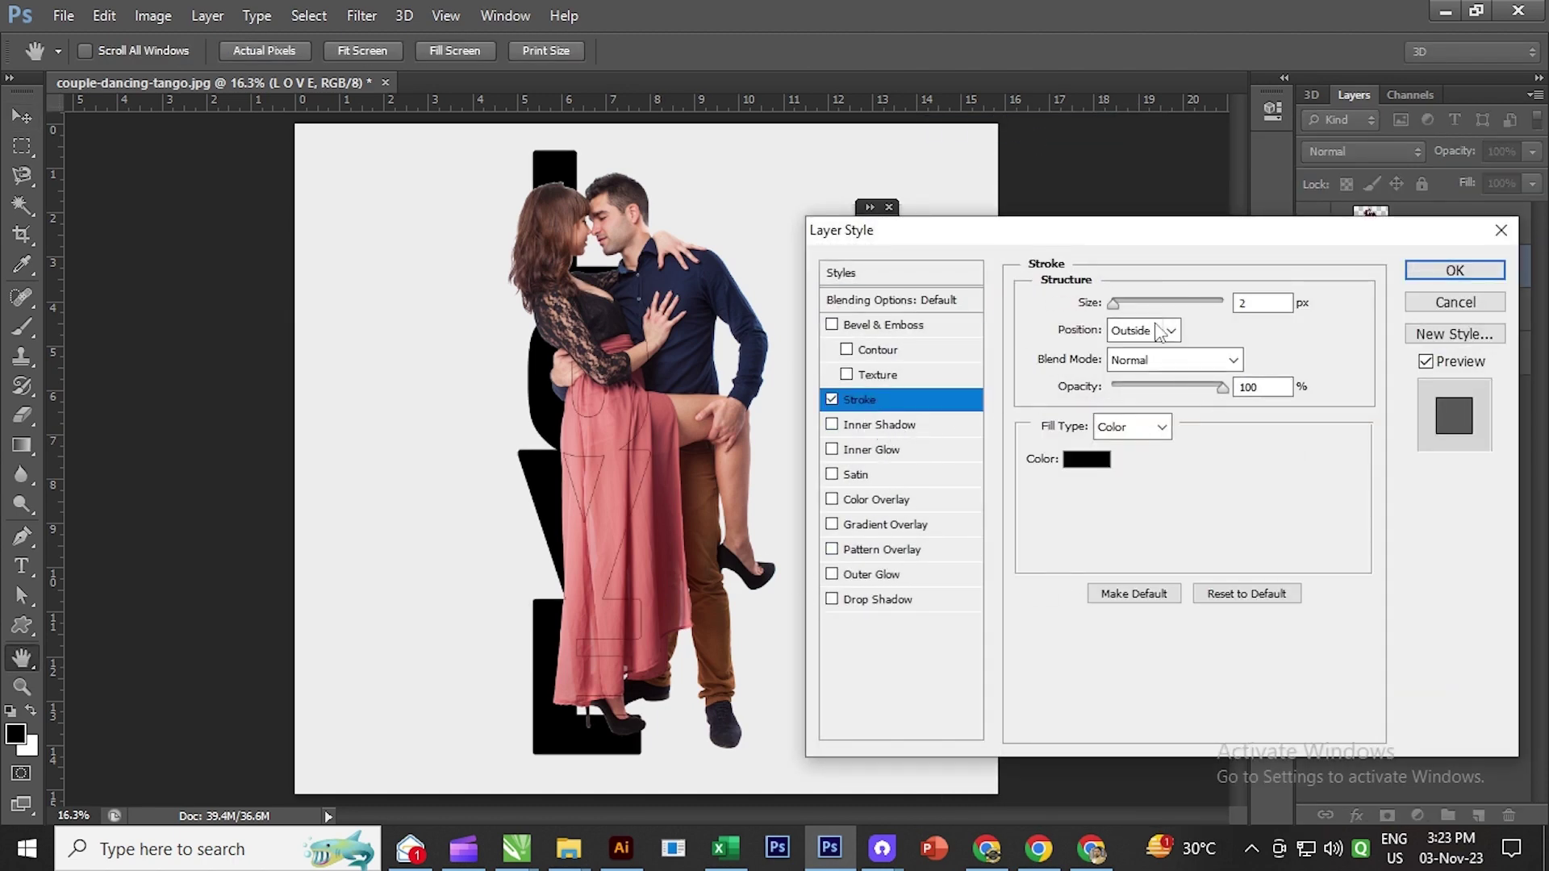
{"action": "left_click", "coordinate": [1131, 305]}
{"action": "left_click_drag", "start_coordinate": [1131, 304], "coordinate": [1130, 304]}
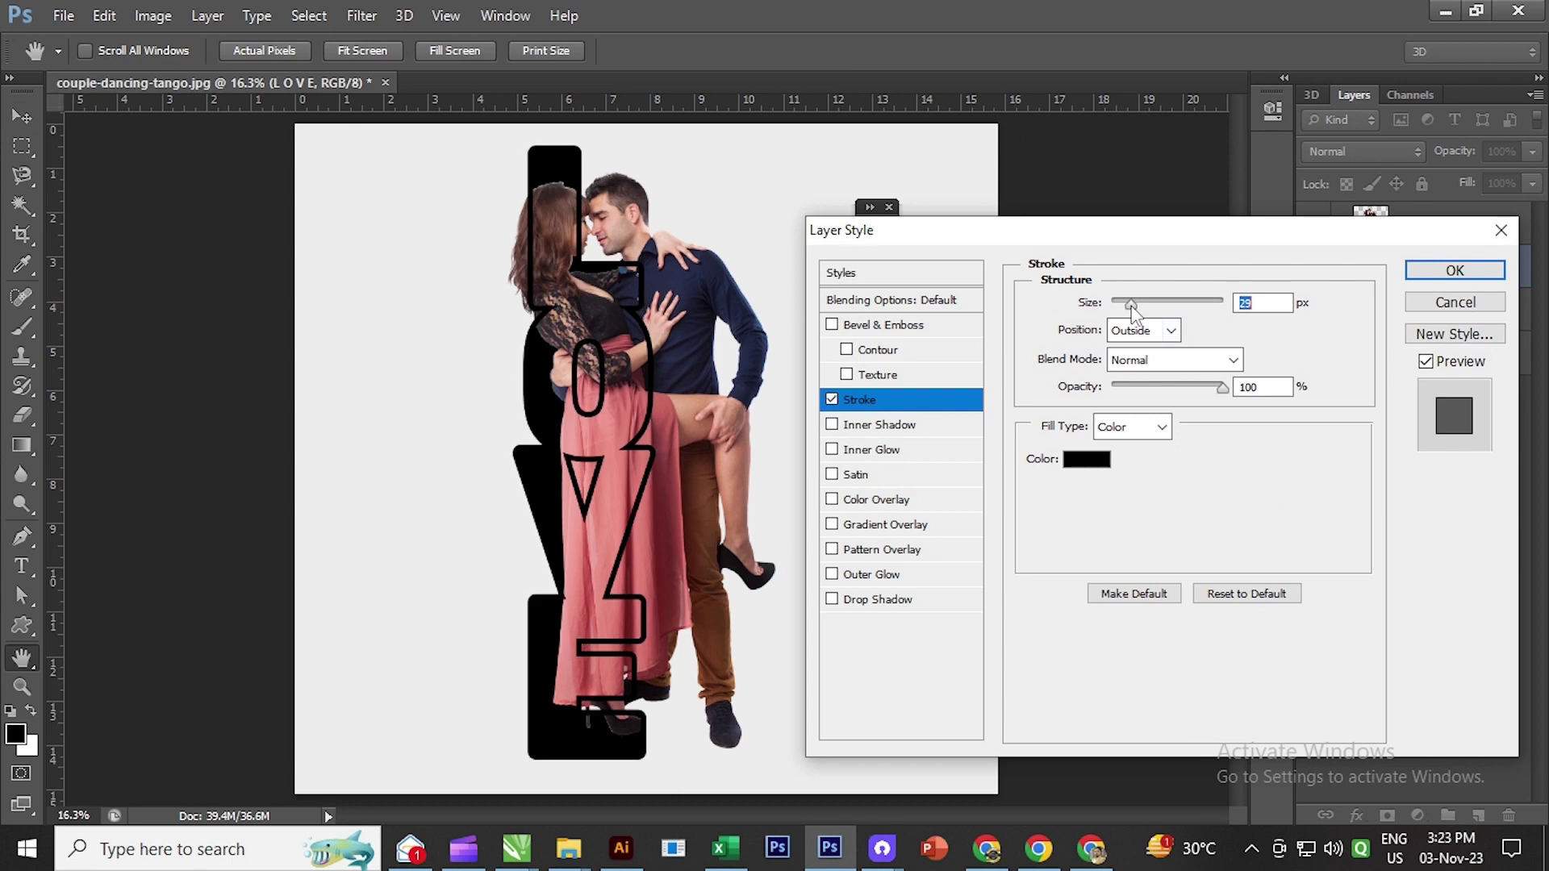
{"action": "left_click", "coordinate": [1141, 330]}
{"action": "left_click", "coordinate": [1130, 363]}
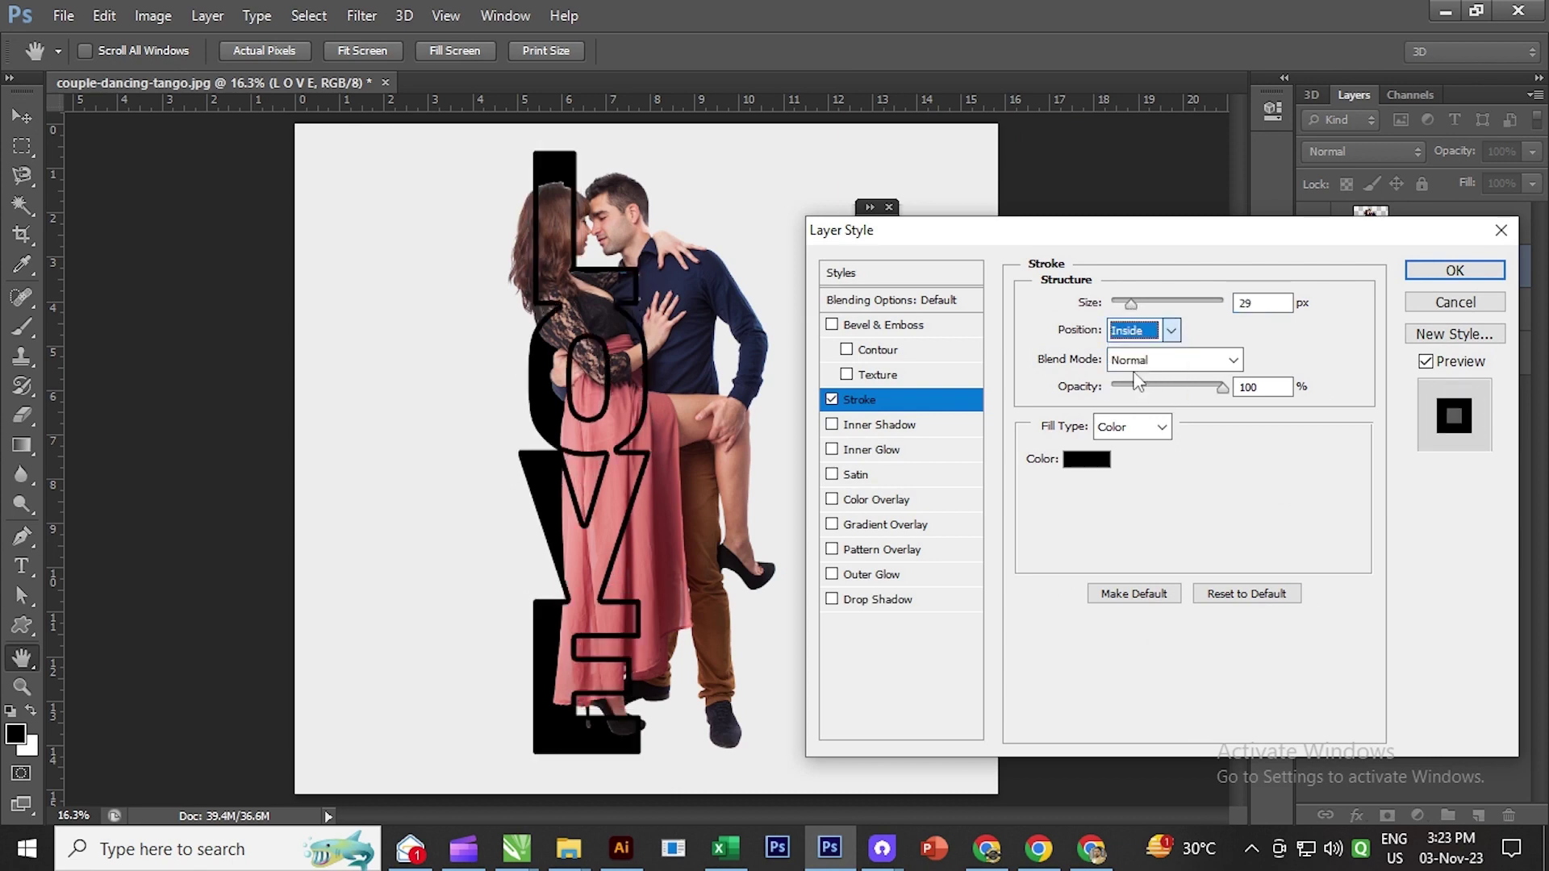
{"action": "left_click", "coordinate": [1142, 330]}
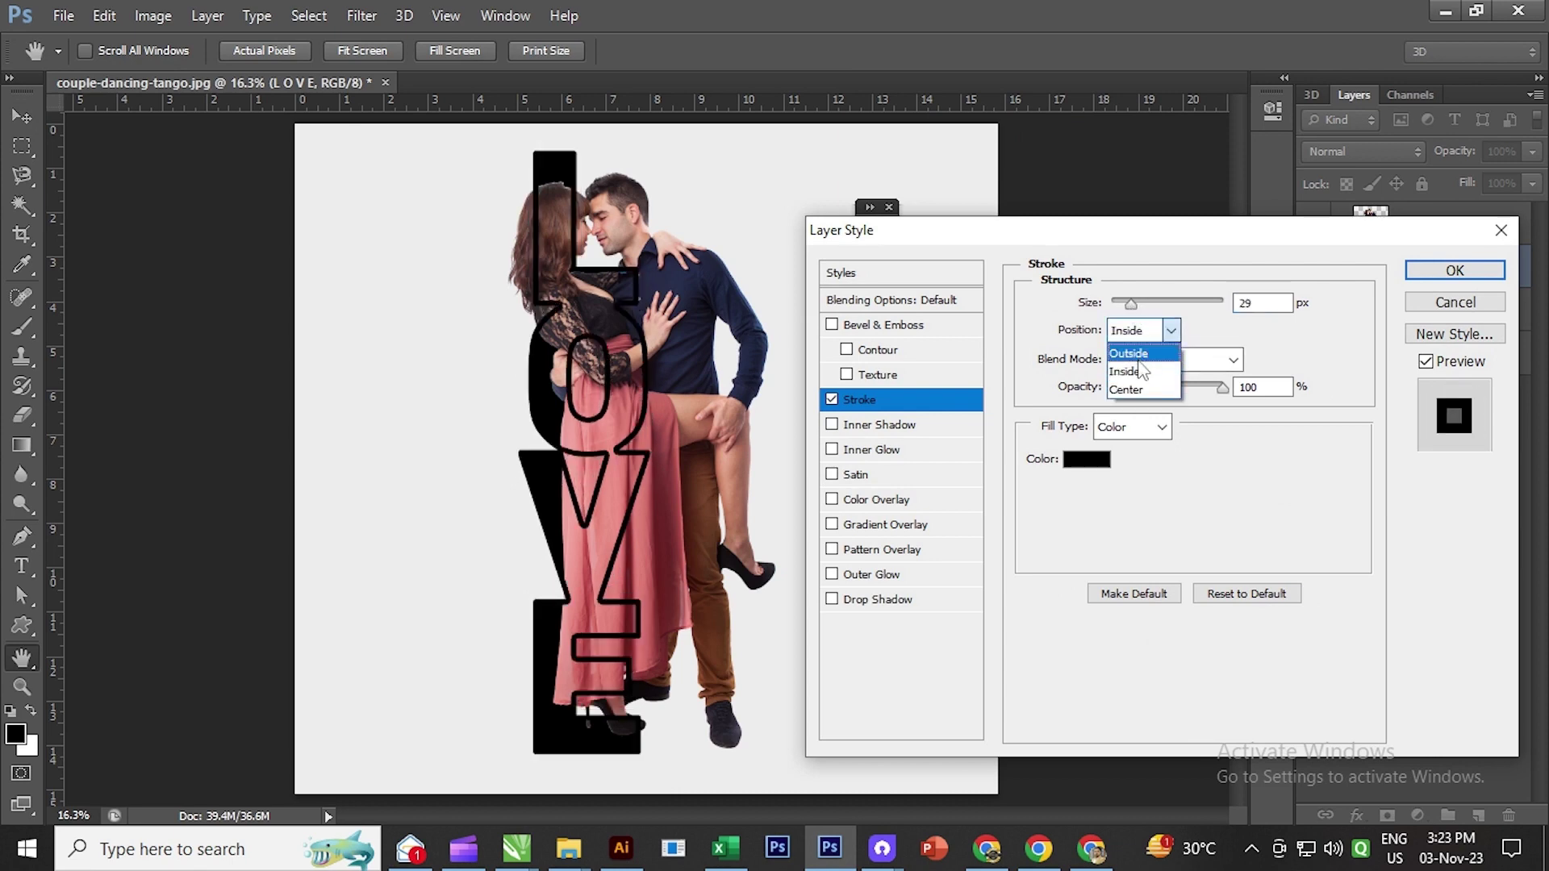
{"action": "left_click", "coordinate": [1129, 385]}
{"action": "left_click", "coordinate": [1142, 330]}
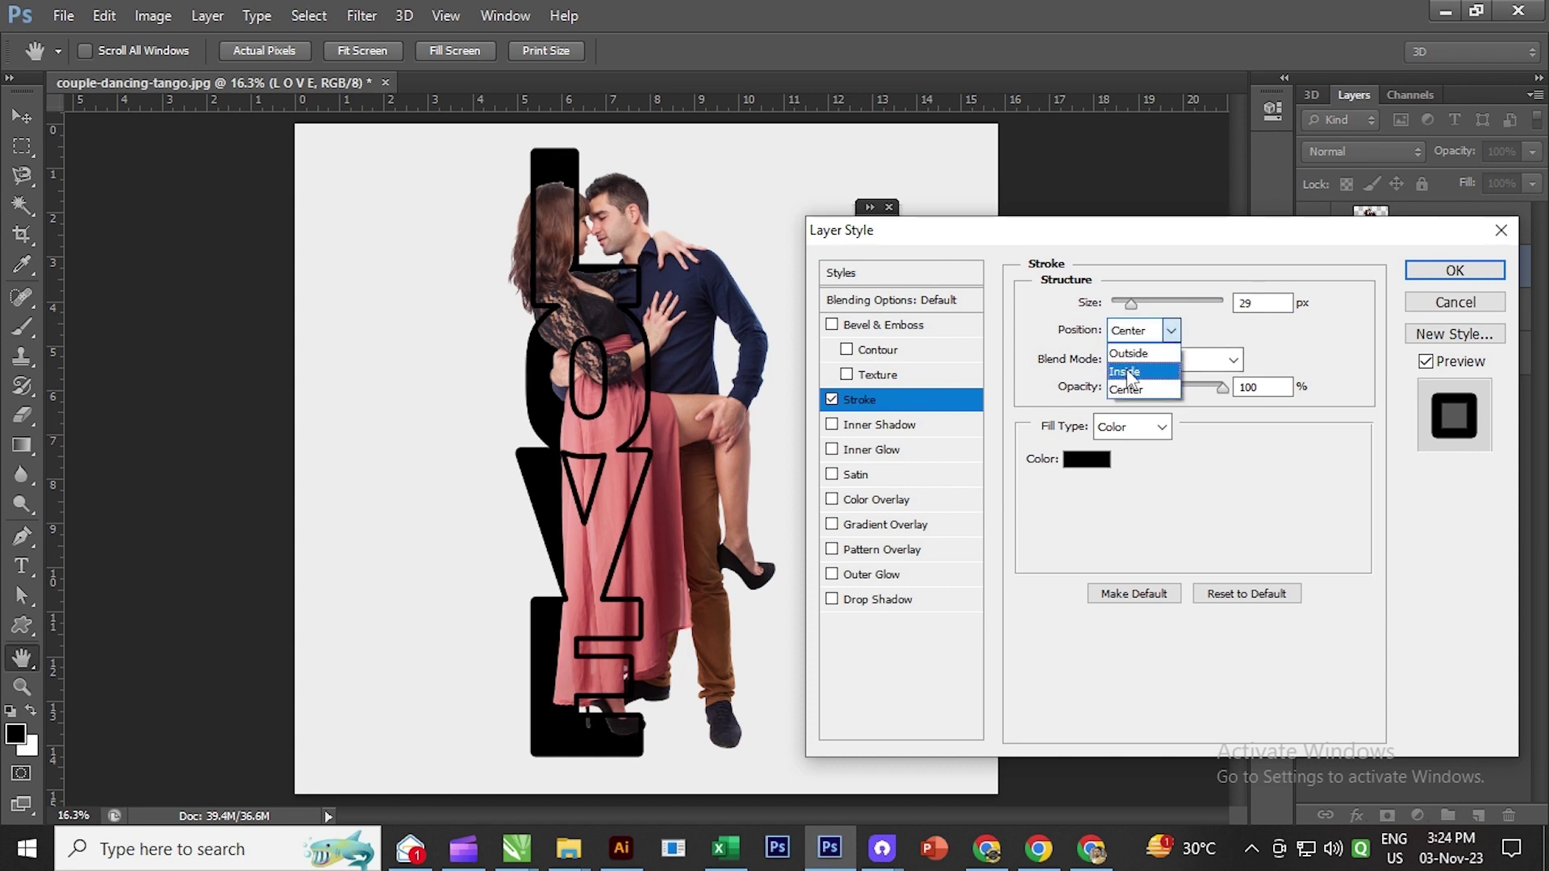
{"action": "left_click", "coordinate": [1129, 381]}
{"action": "key", "text": "Up"}
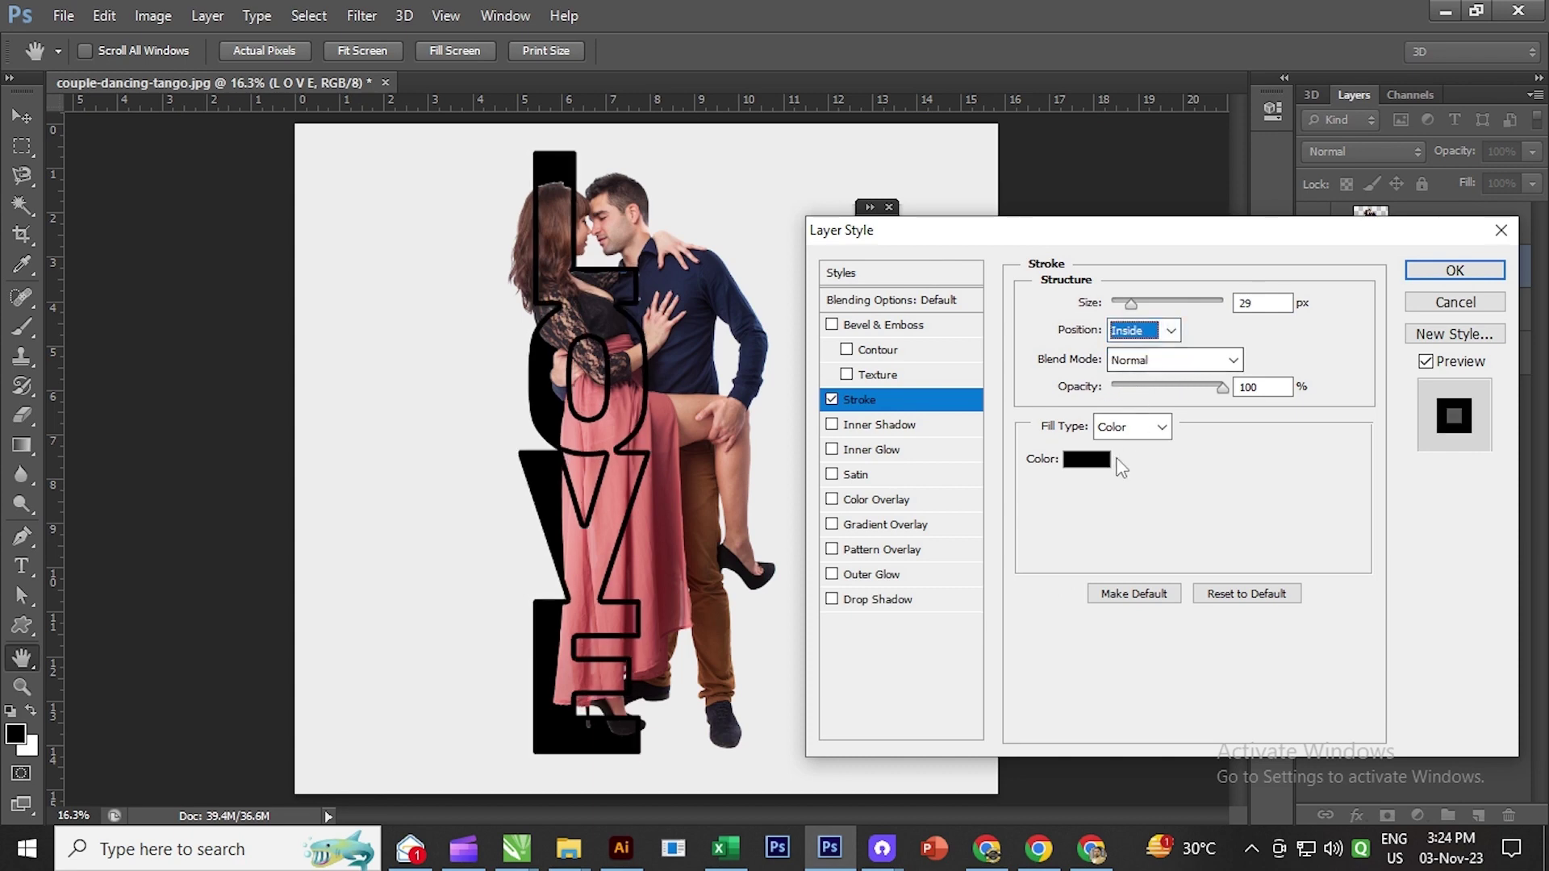
Step: Set the stroke colour to near-white and the size to 24 px, then apply
{"action": "left_click", "coordinate": [1085, 461]}
{"action": "left_click", "coordinate": [589, 328]}
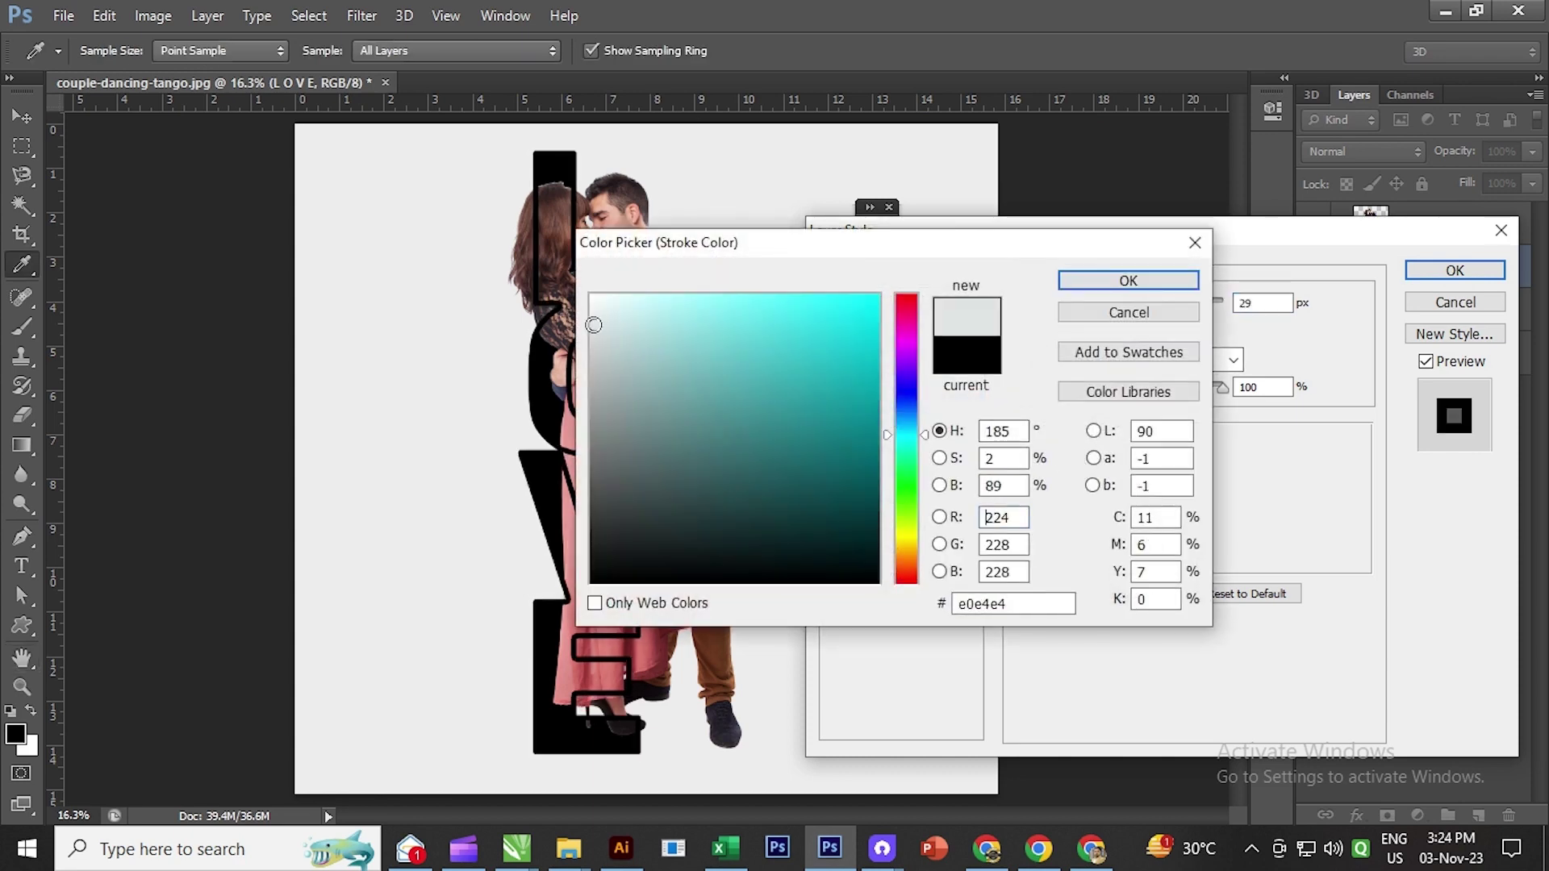
{"action": "left_click_drag", "start_coordinate": [589, 329], "coordinate": [591, 298]}
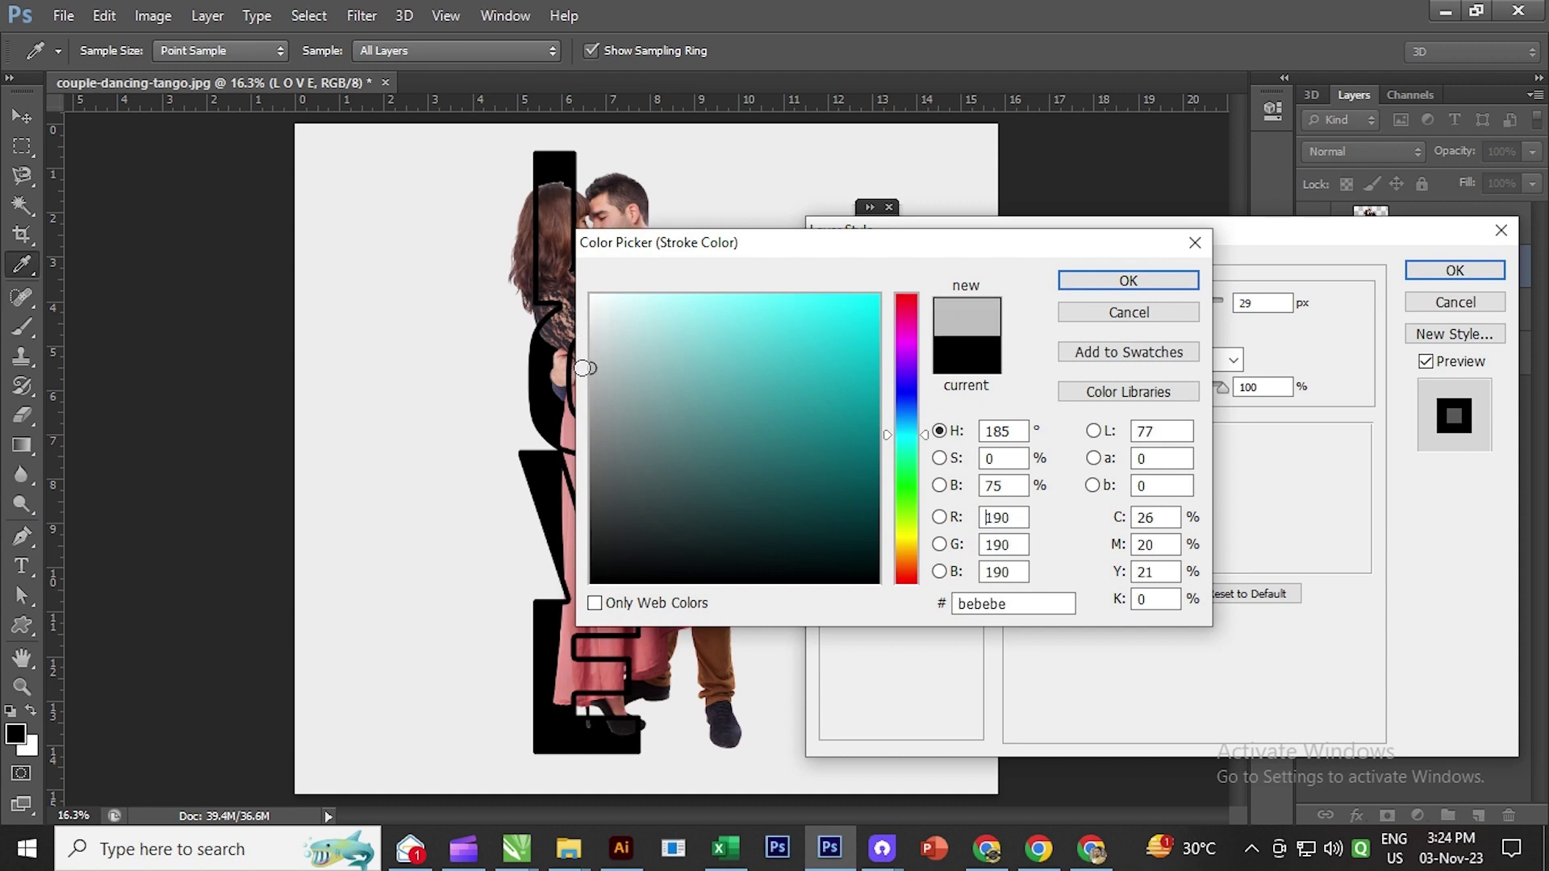
{"action": "left_click", "coordinate": [1127, 280]}
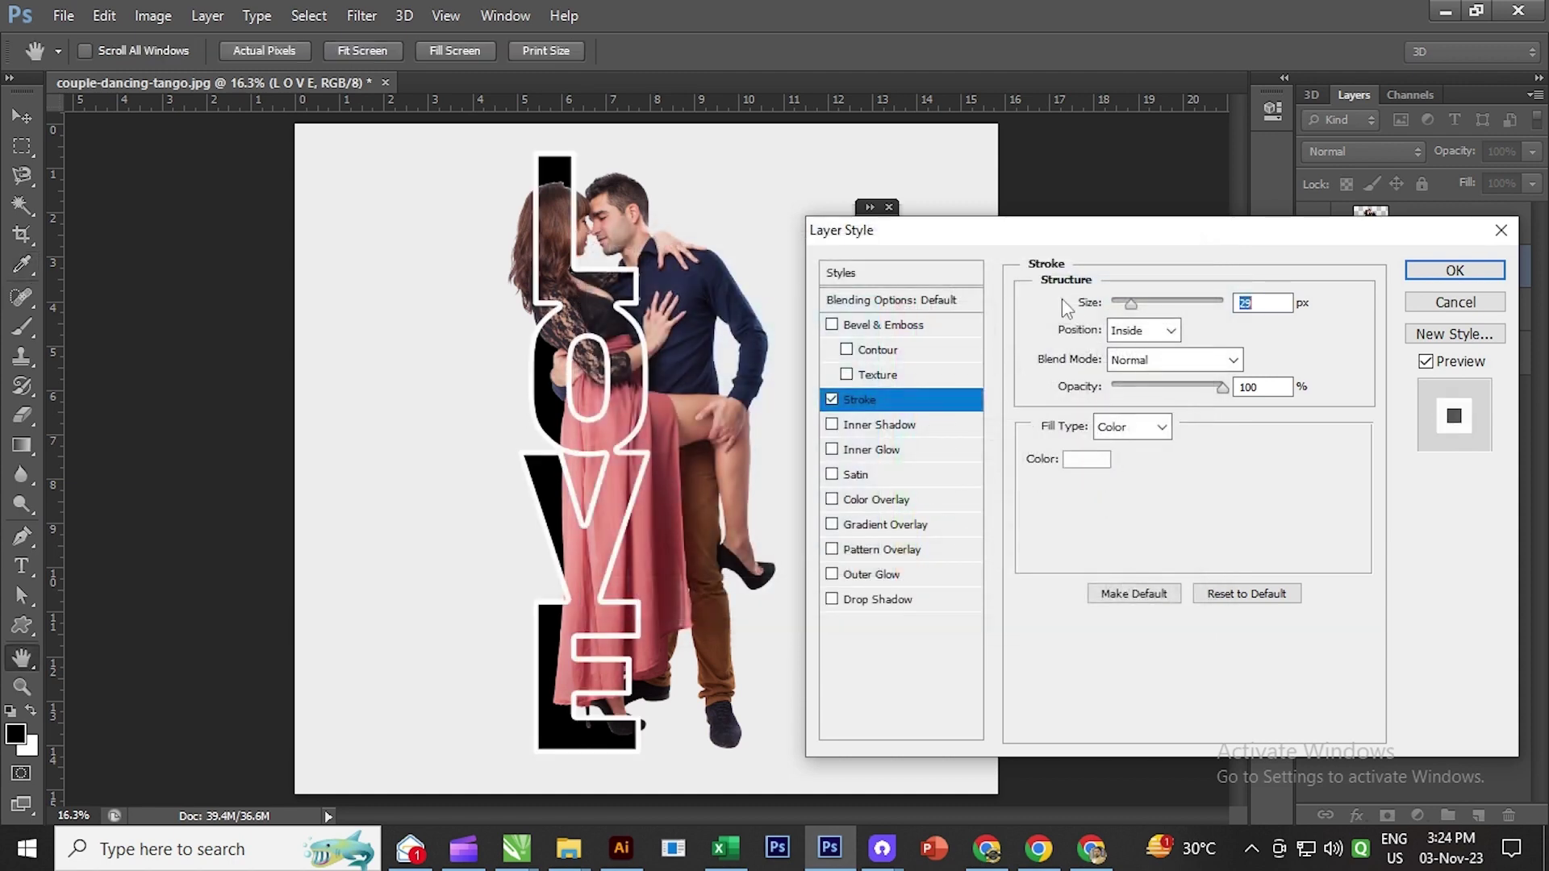
{"action": "left_click_drag", "start_coordinate": [1130, 304], "coordinate": [1126, 303]}
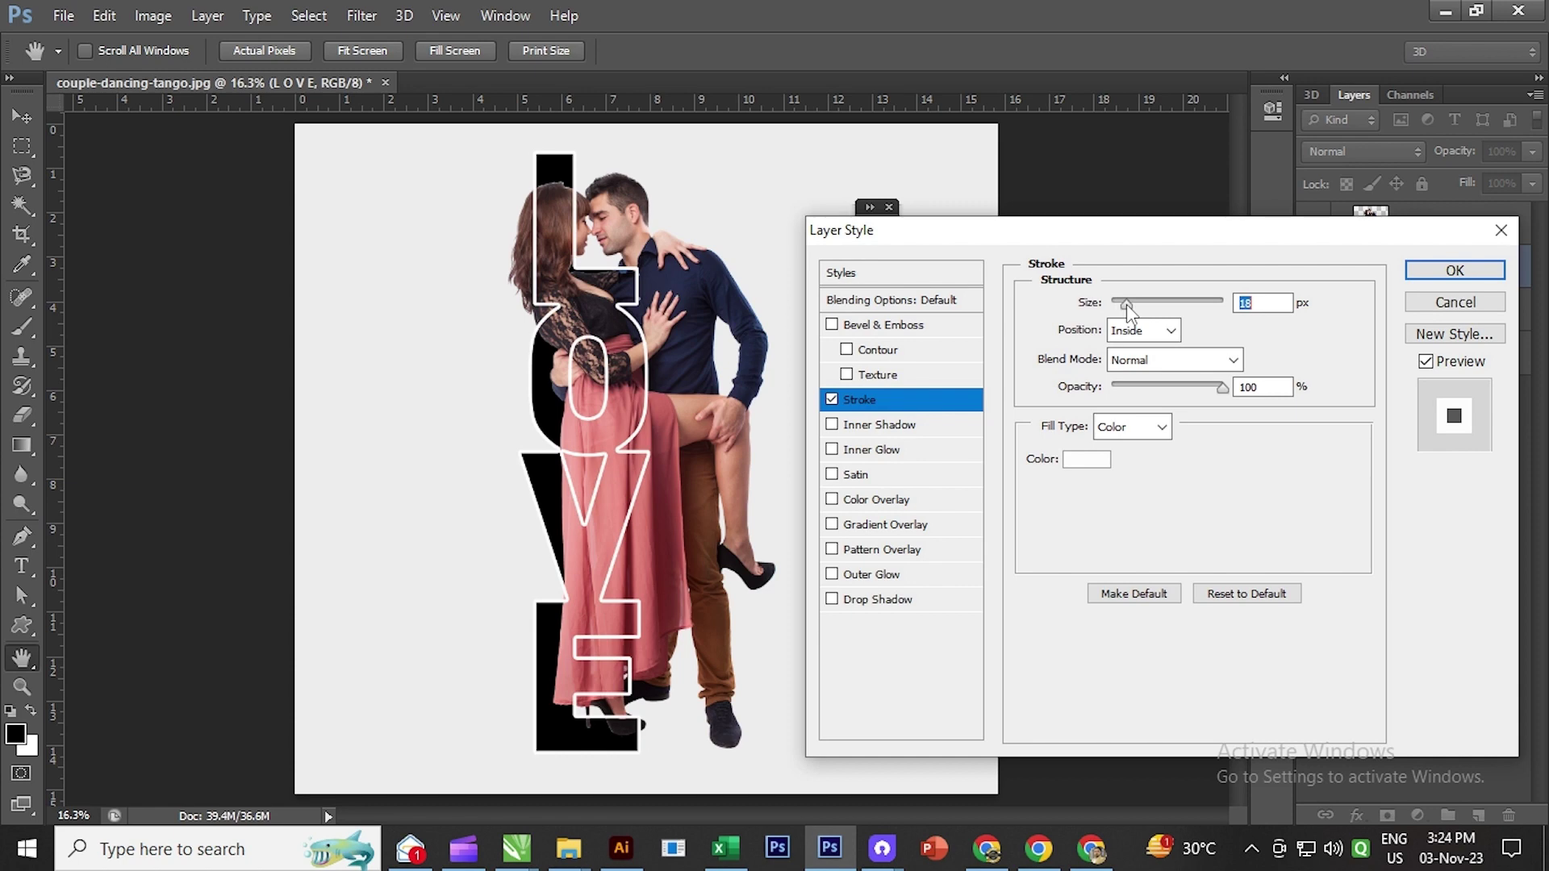
{"action": "left_click_drag", "start_coordinate": [1126, 303], "coordinate": [1130, 302]}
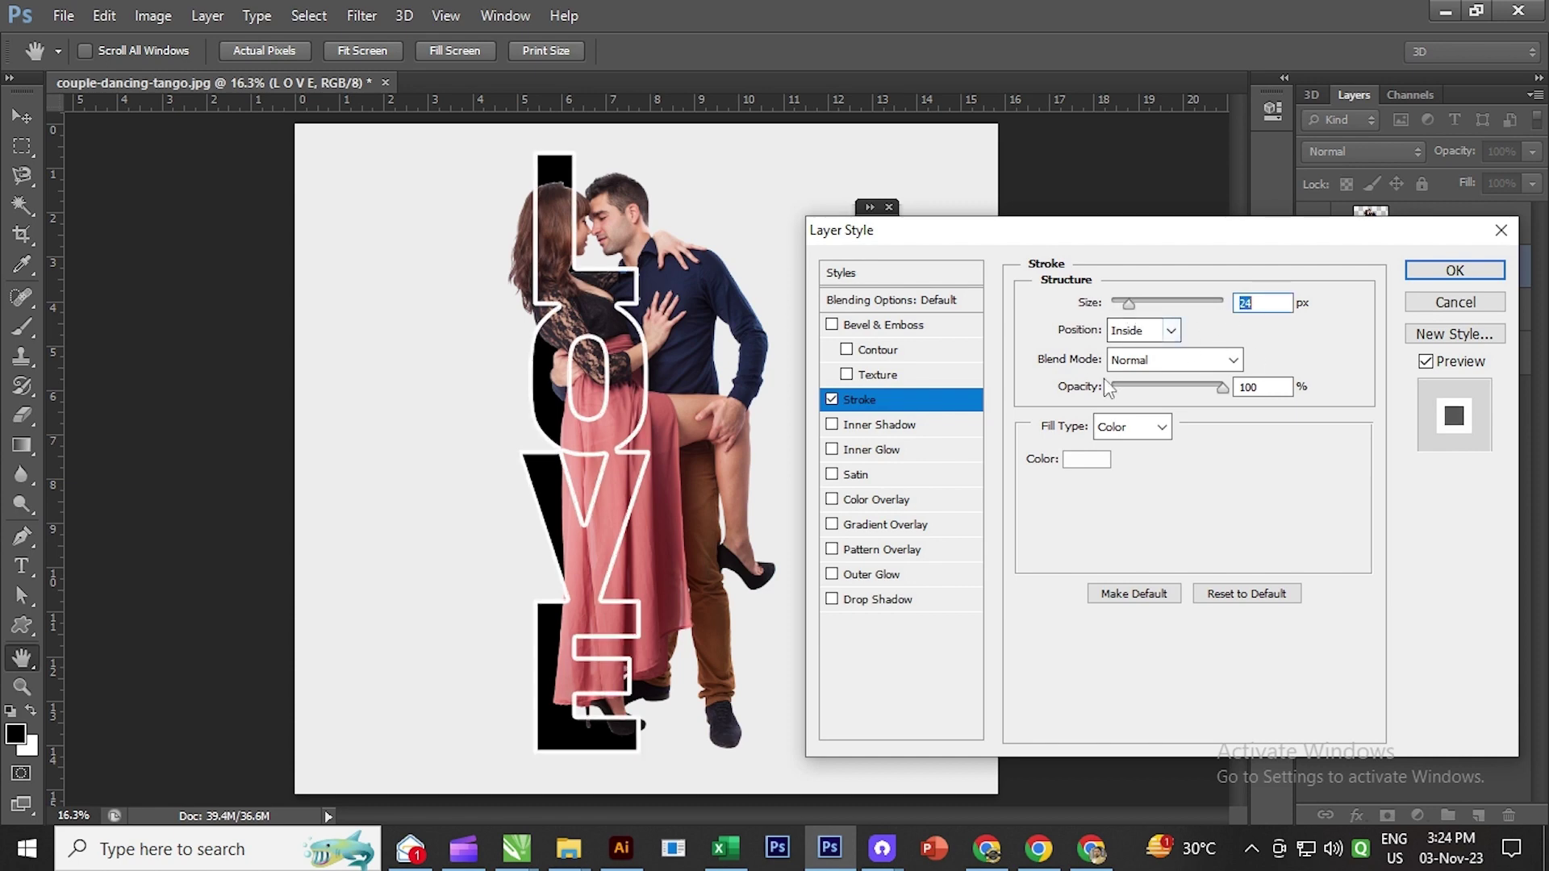
{"action": "left_click", "coordinate": [1424, 272]}
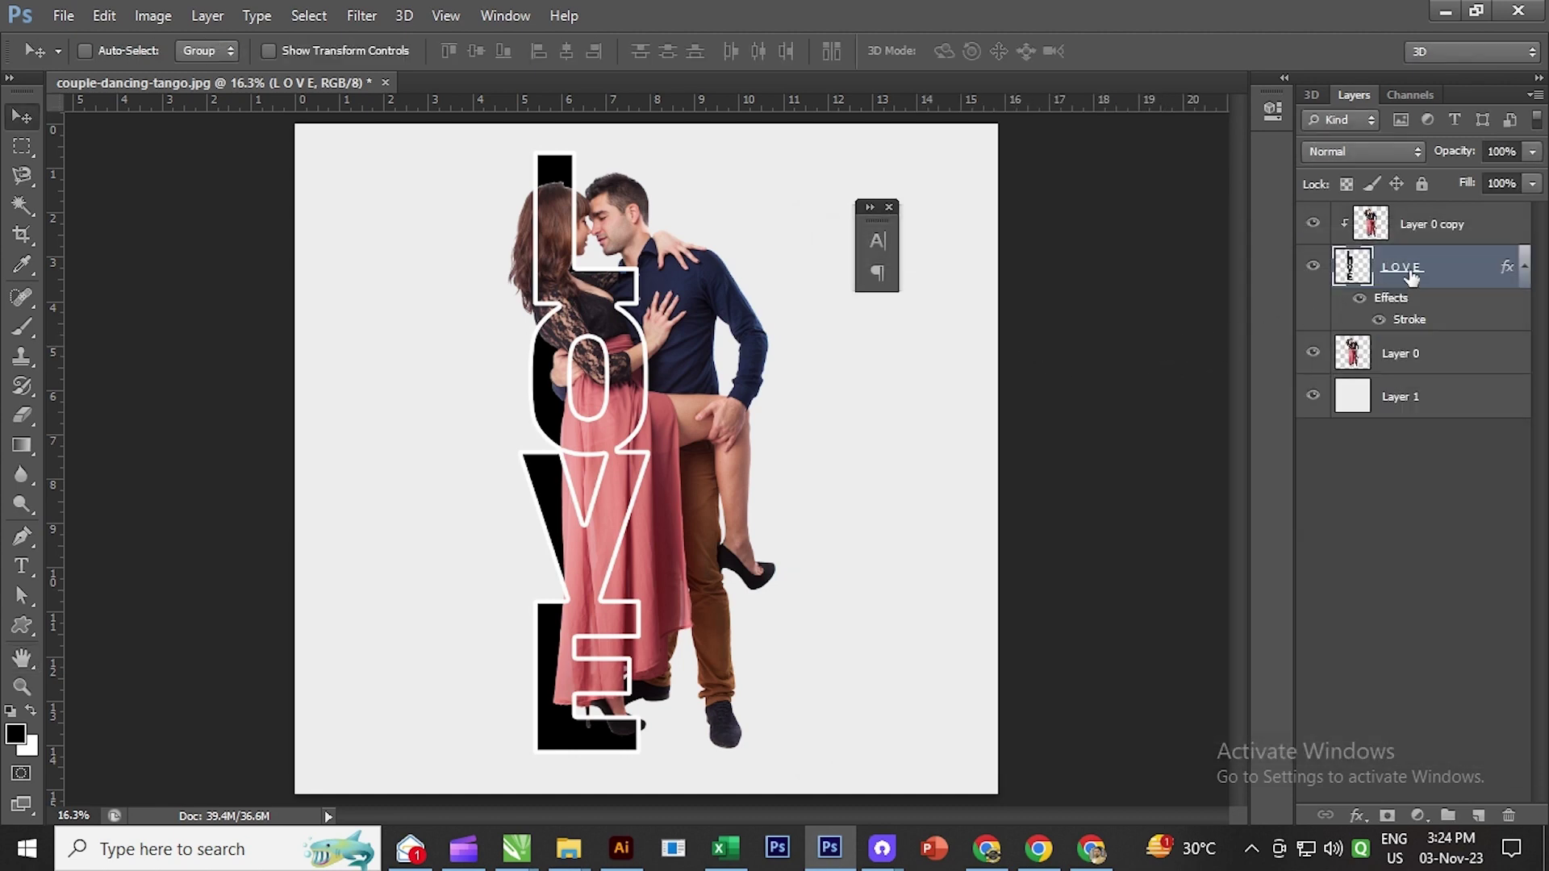
Step: Set the LOVE layer's Fill to 0% while keeping its Opacity at 100%
{"action": "left_click", "coordinate": [1533, 152]}
{"action": "mouse_move", "coordinate": [1464, 174]}
{"action": "left_mouse_down"}
{"action": "mouse_move", "coordinate": [1436, 176]}
{"action": "mouse_move", "coordinate": [1531, 175]}
{"action": "mouse_move", "coordinate": [1411, 215]}
{"action": "left_mouse_up"}
{"action": "left_click", "coordinate": [1534, 187]}
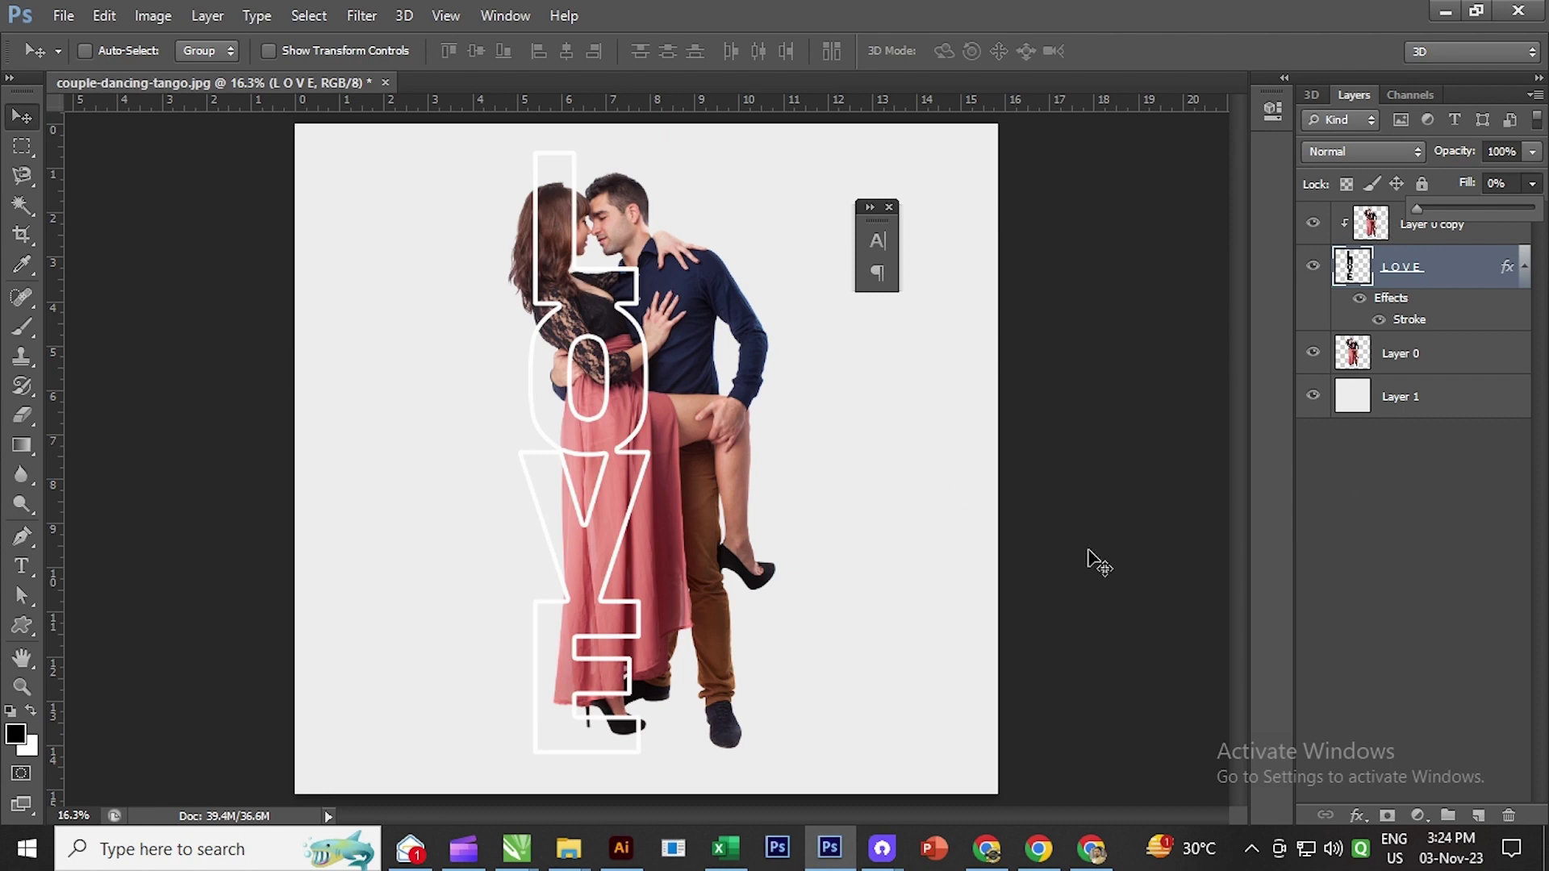
{"action": "left_click", "coordinate": [1546, 182]}
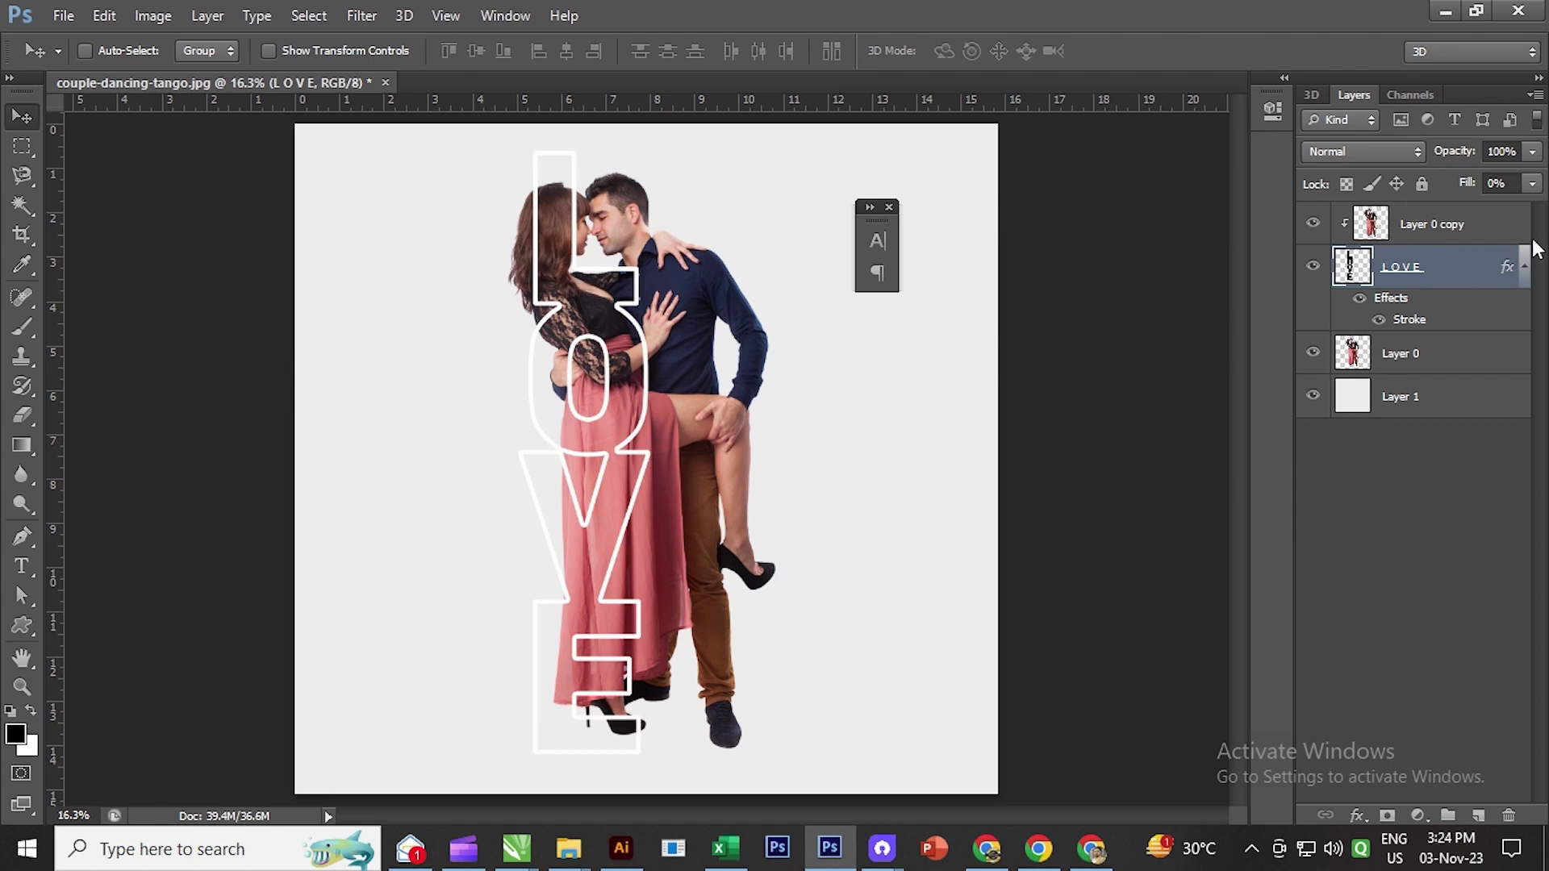
Step: Give the LOVE layer a soft drop shadow with 22 px distance and 54 px size
{"action": "double_click", "coordinate": [1409, 319]}
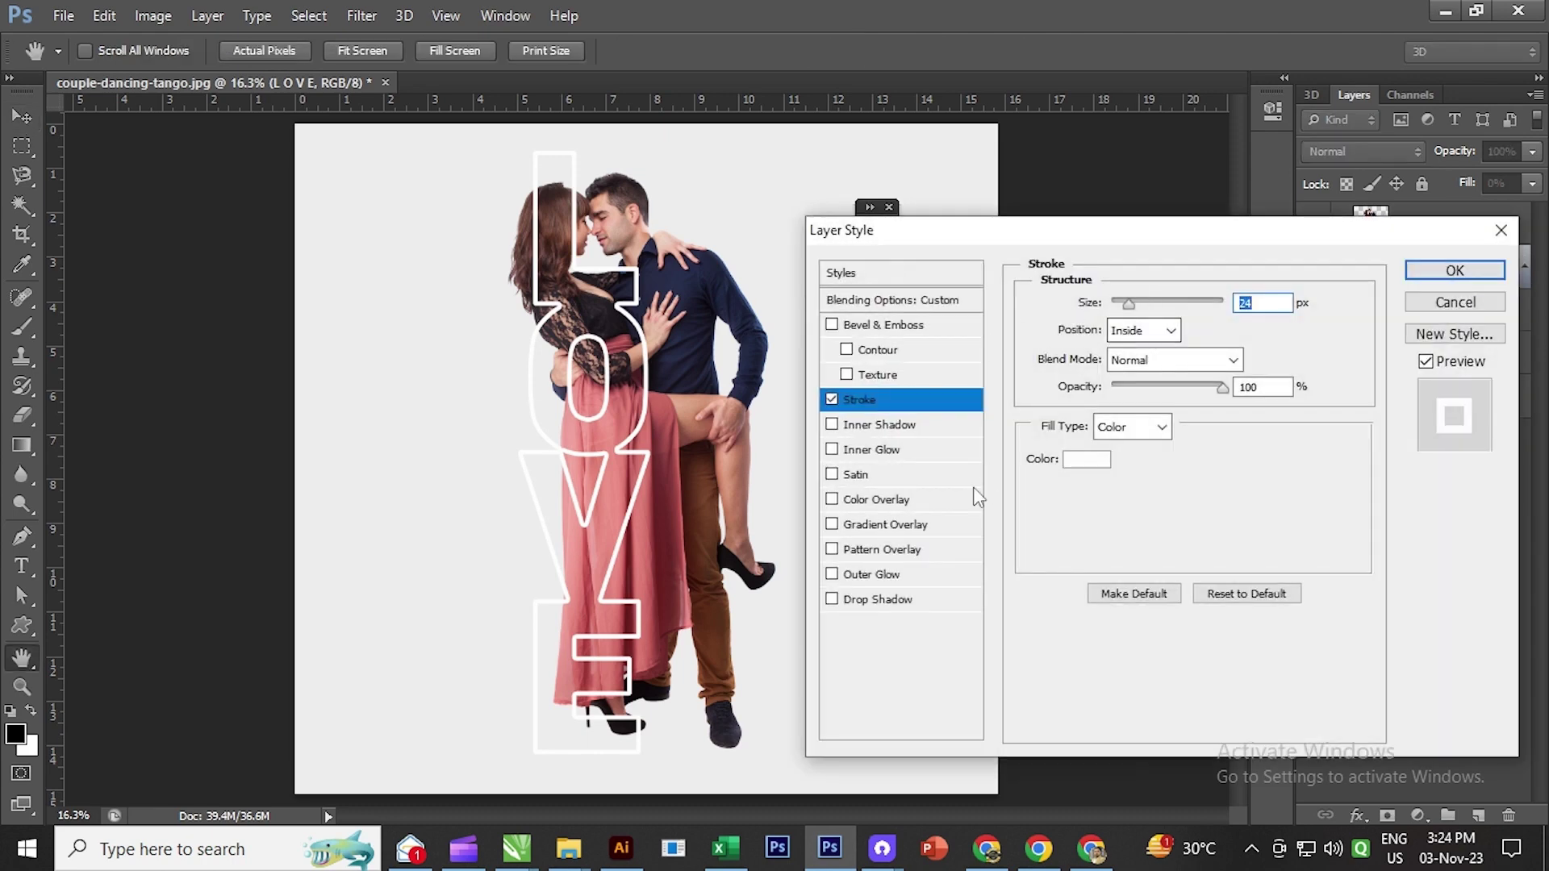
{"action": "left_click", "coordinate": [881, 600]}
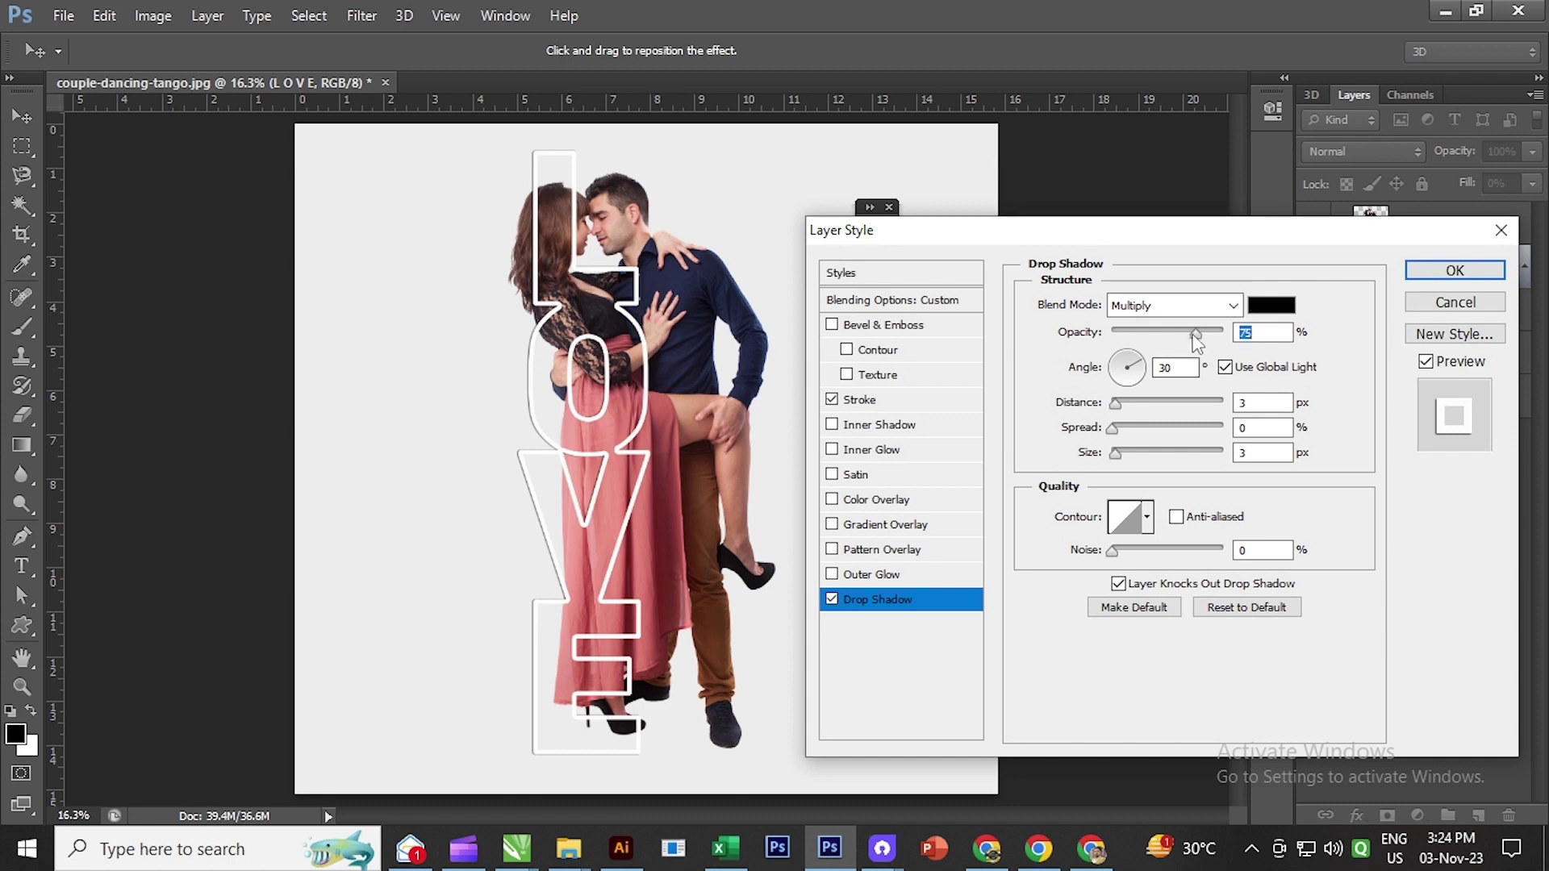
{"action": "left_click_drag", "start_coordinate": [1114, 455], "coordinate": [1136, 454]}
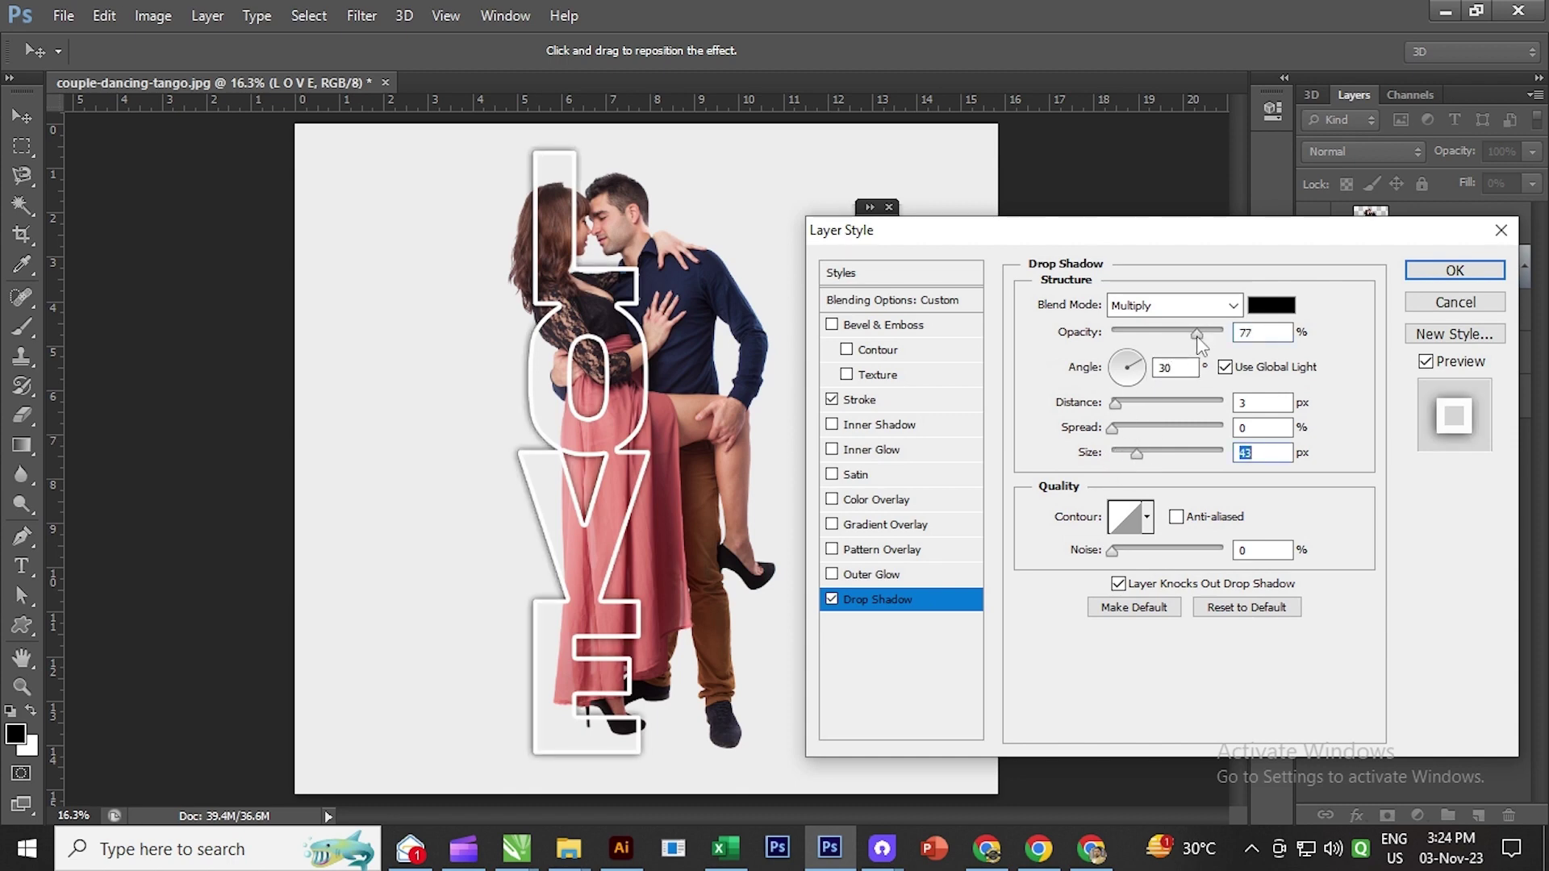
{"action": "left_click_drag", "start_coordinate": [1207, 333], "coordinate": [1179, 334]}
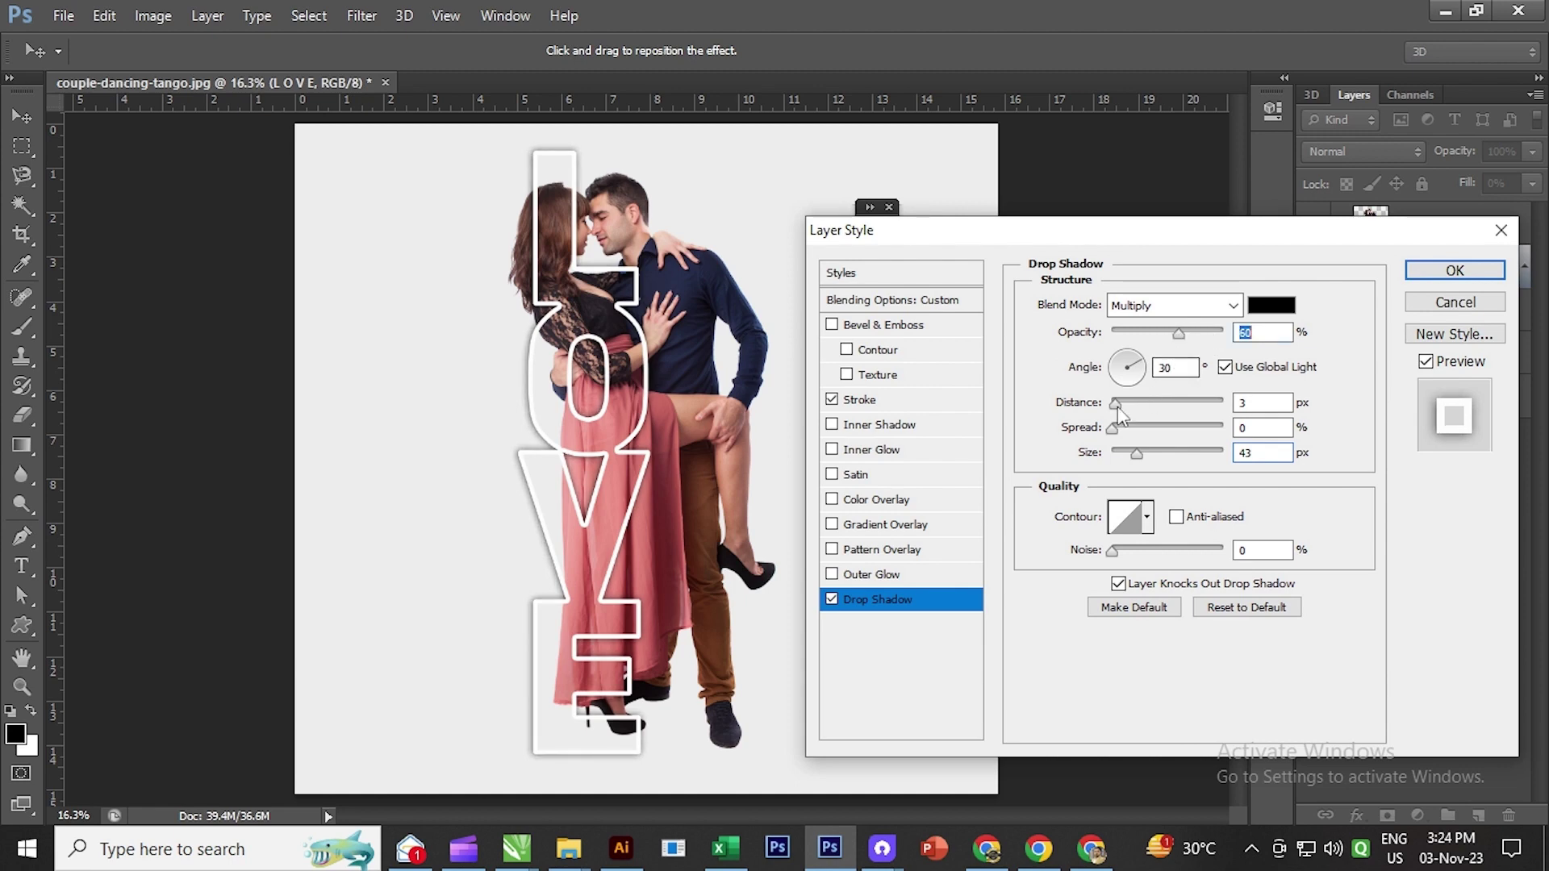
{"action": "left_click_drag", "start_coordinate": [1116, 404], "coordinate": [1125, 405]}
{"action": "left_click", "coordinate": [1111, 429]}
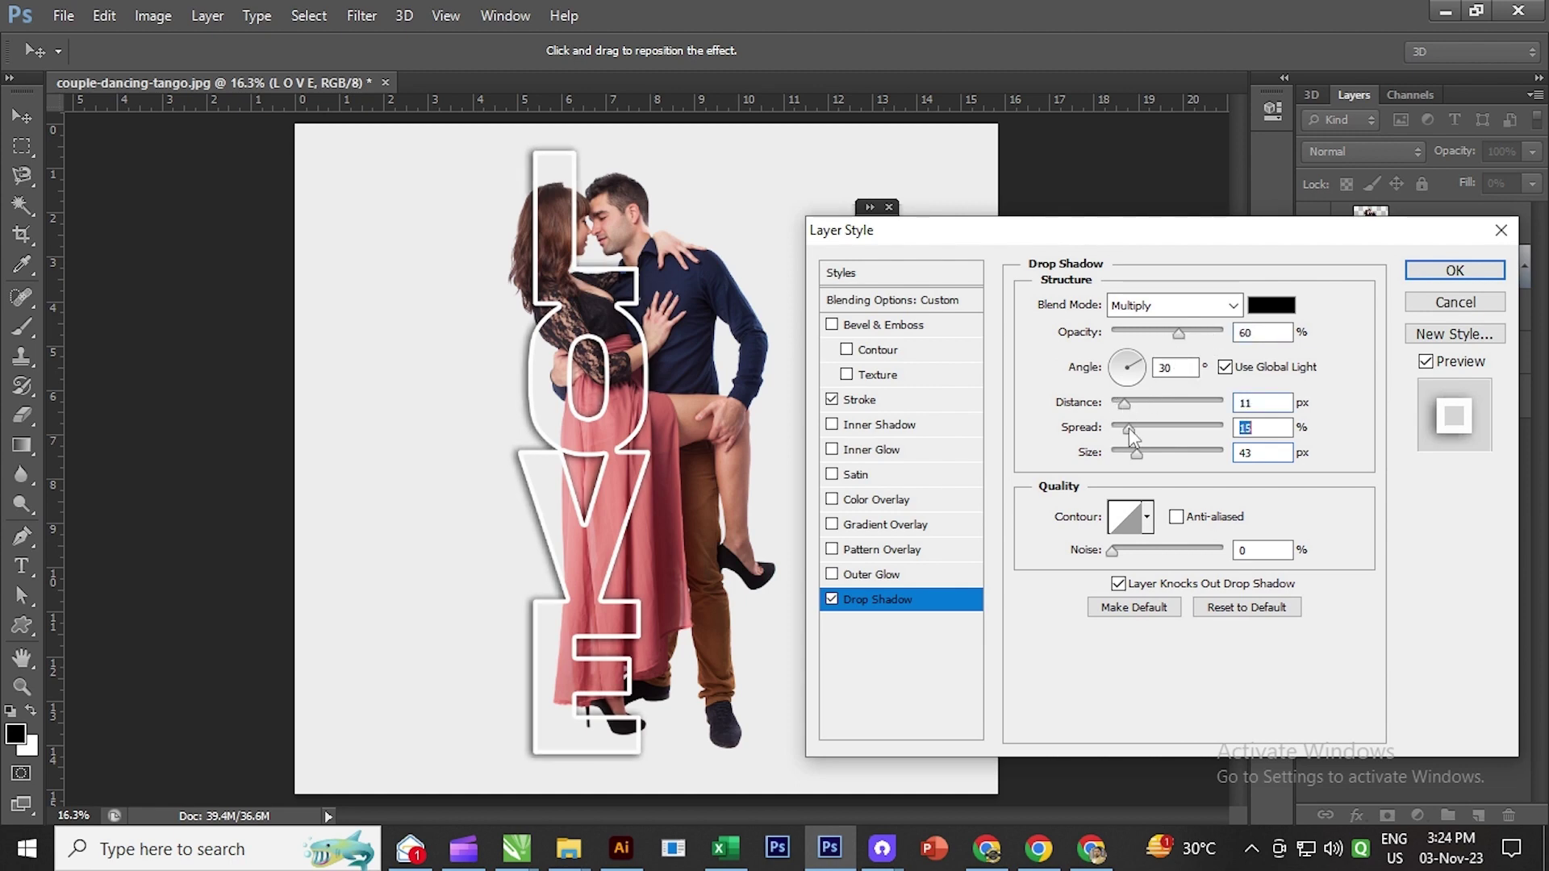
{"action": "mouse_move", "coordinate": [1138, 455]}
{"action": "left_mouse_down"}
{"action": "mouse_move", "coordinate": [1115, 428]}
{"action": "mouse_move", "coordinate": [1136, 403]}
{"action": "mouse_move", "coordinate": [1112, 430]}
{"action": "mouse_move", "coordinate": [1142, 454]}
{"action": "left_mouse_up"}
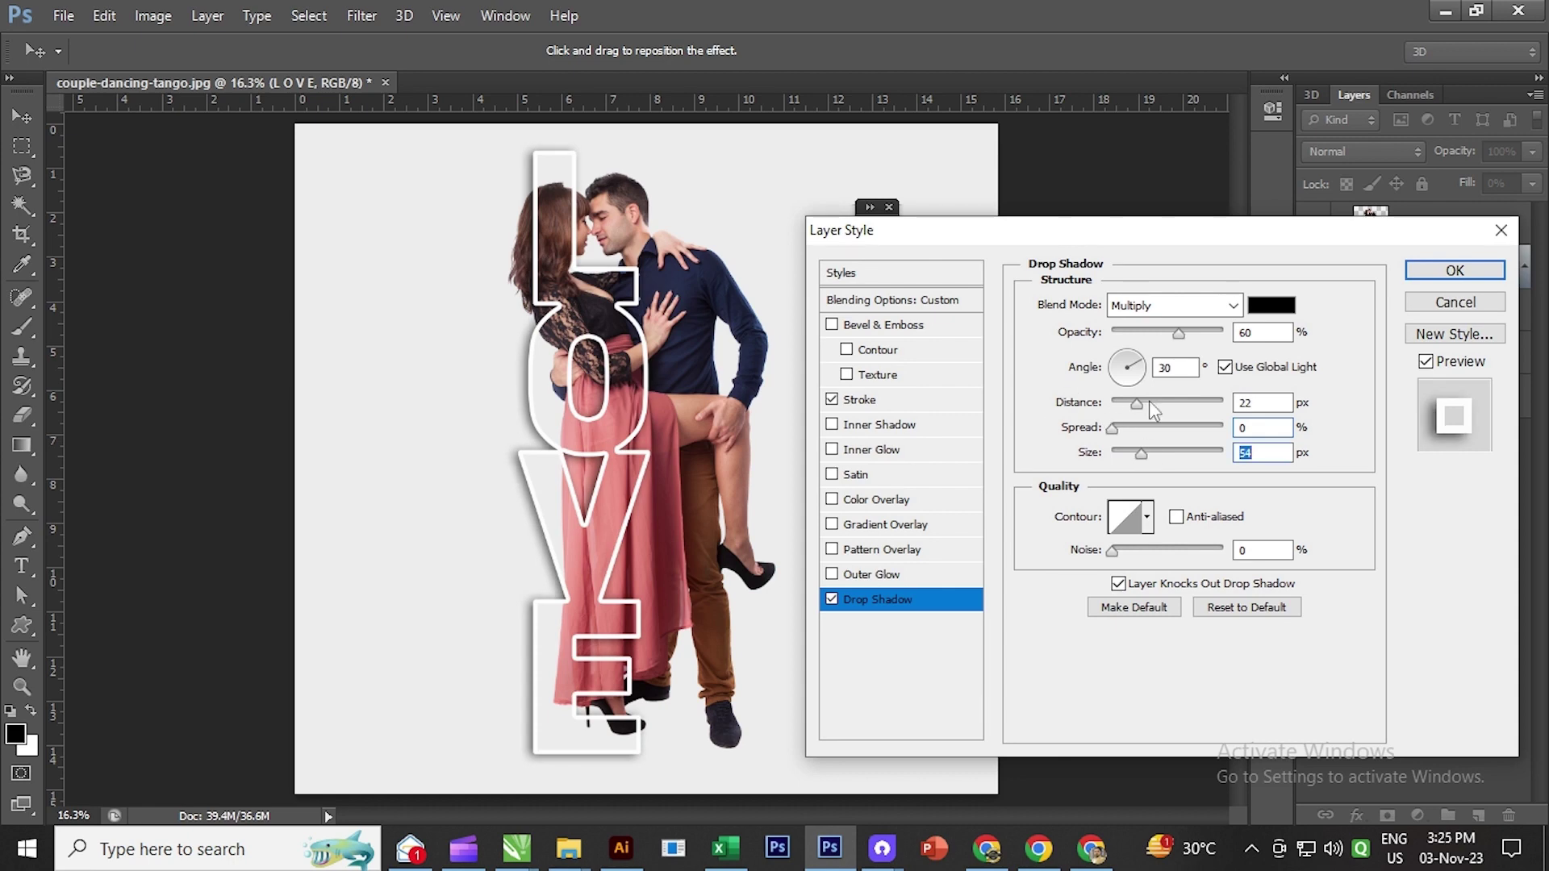
{"action": "left_click_drag", "start_coordinate": [1175, 339], "coordinate": [1183, 336]}
{"action": "left_click", "coordinate": [1453, 271]}
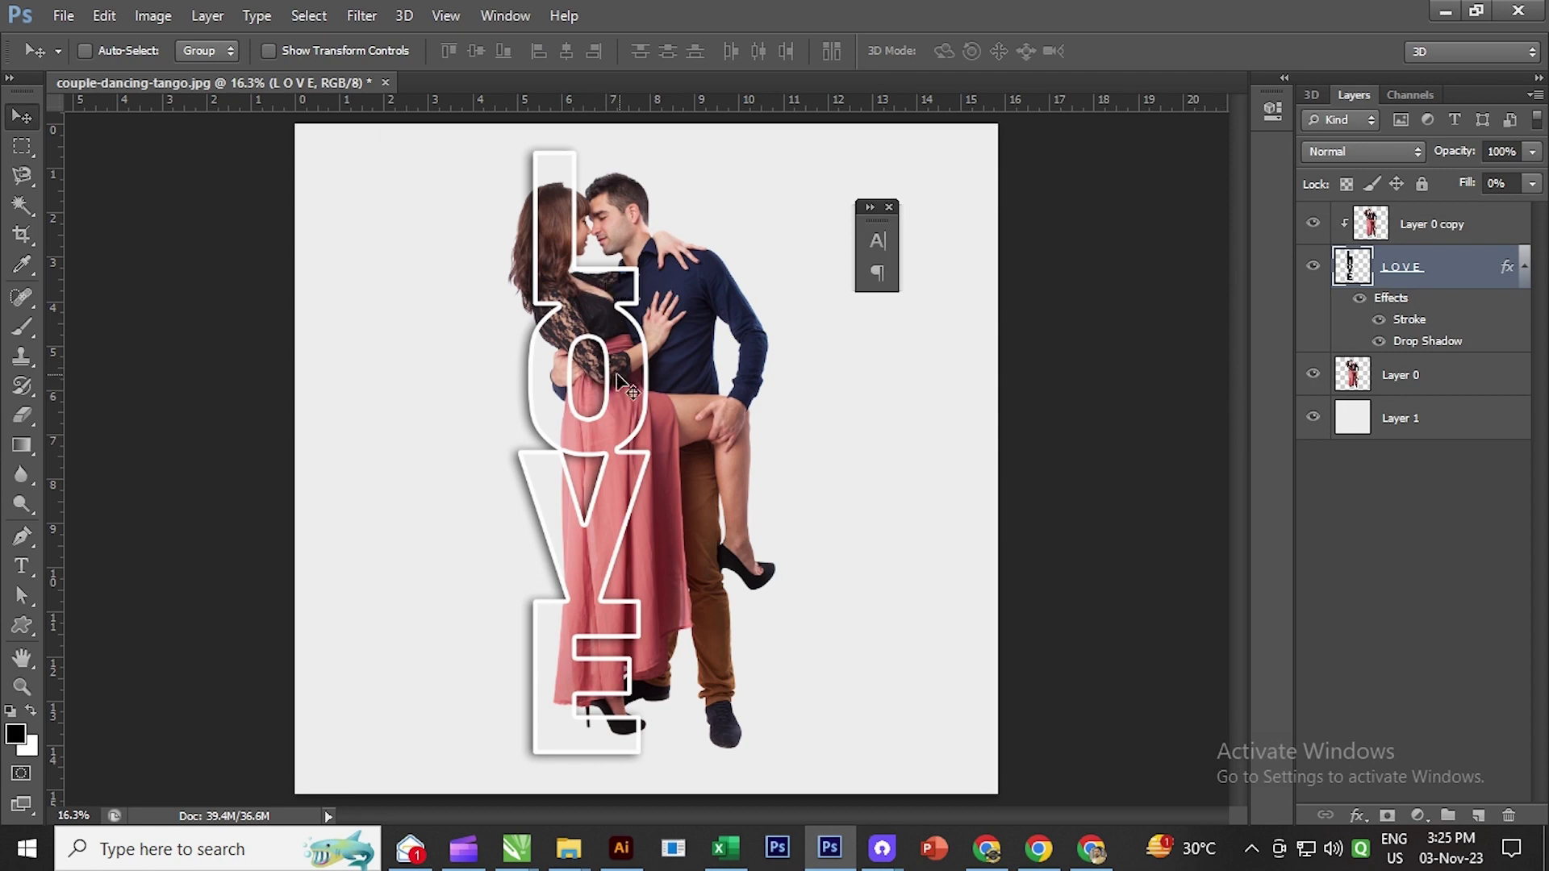
Step: Add a hide-all layer mask to the couple photo Layer 0, zoomed in on the L
{"action": "left_click", "coordinate": [1382, 375]}
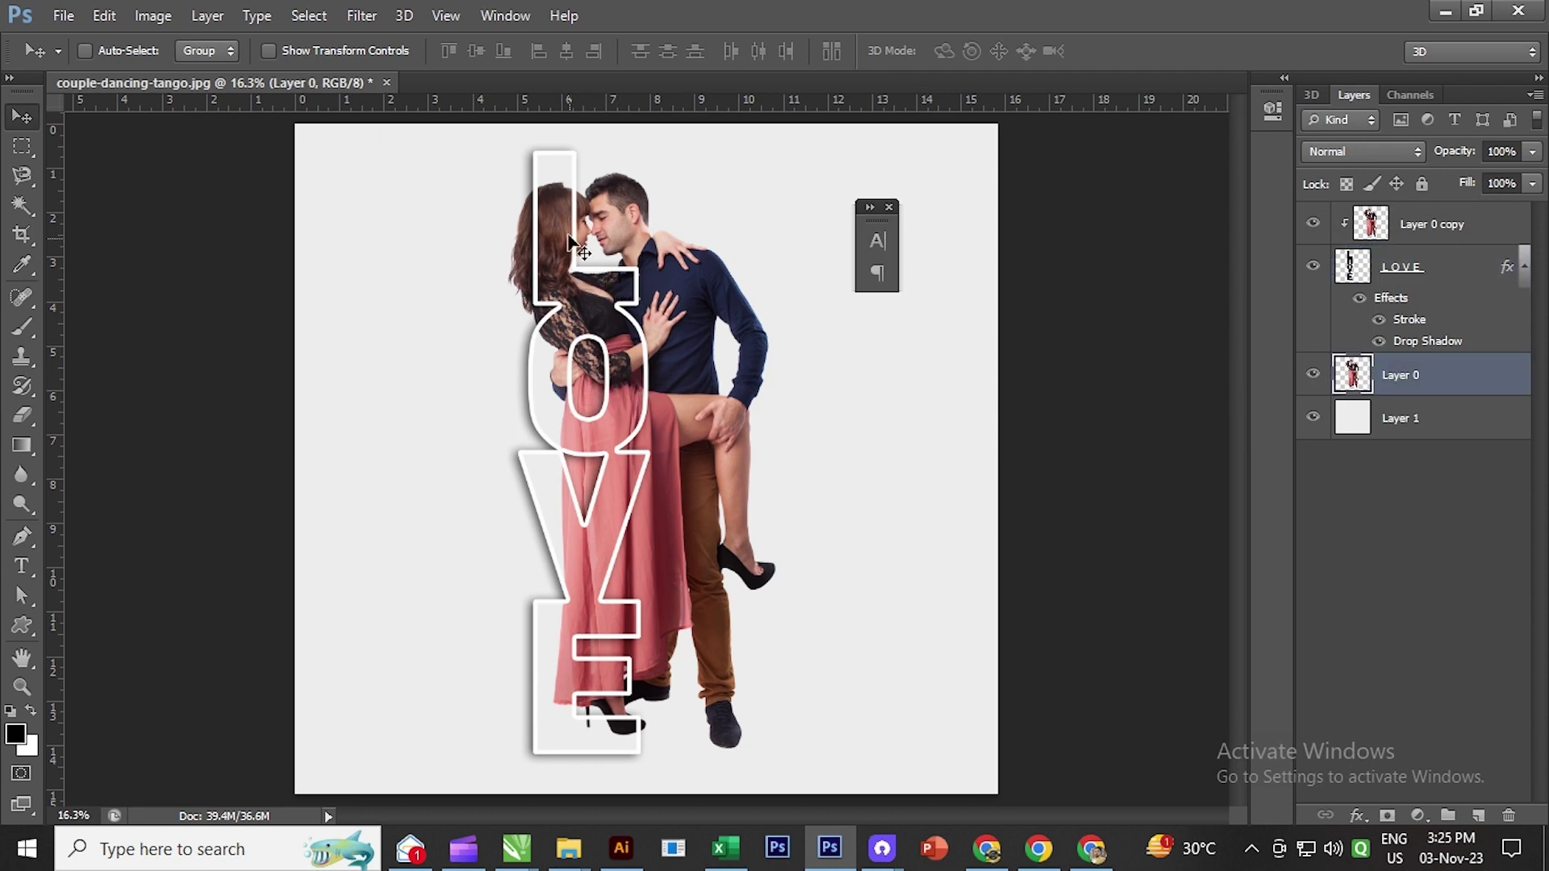
{"action": "key", "text": "z"}
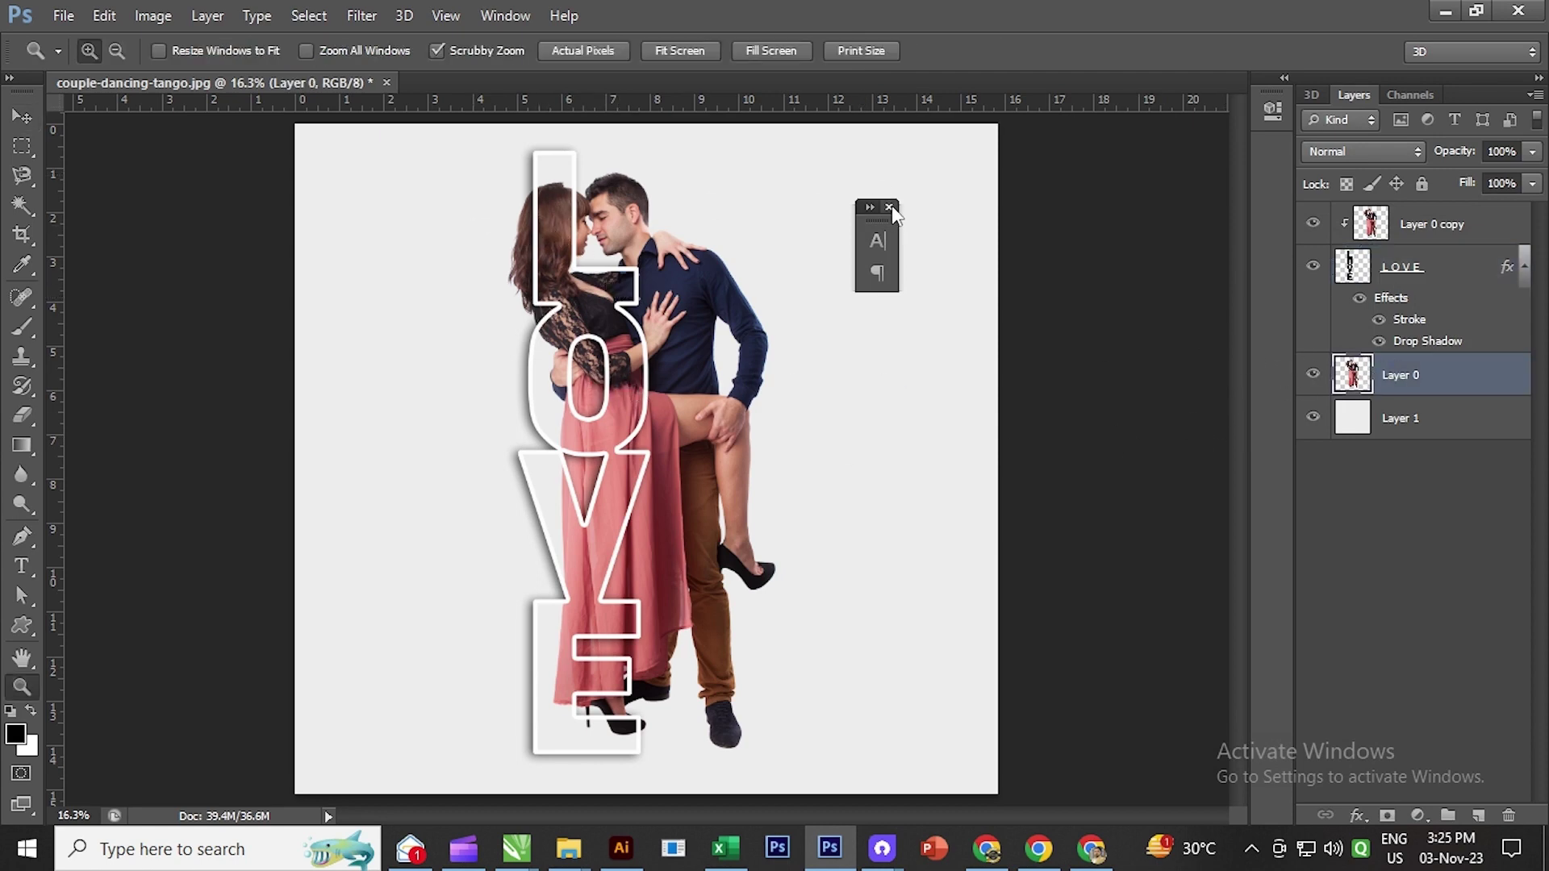
{"action": "left_click", "coordinate": [889, 208]}
{"action": "left_click", "coordinate": [532, 264]}
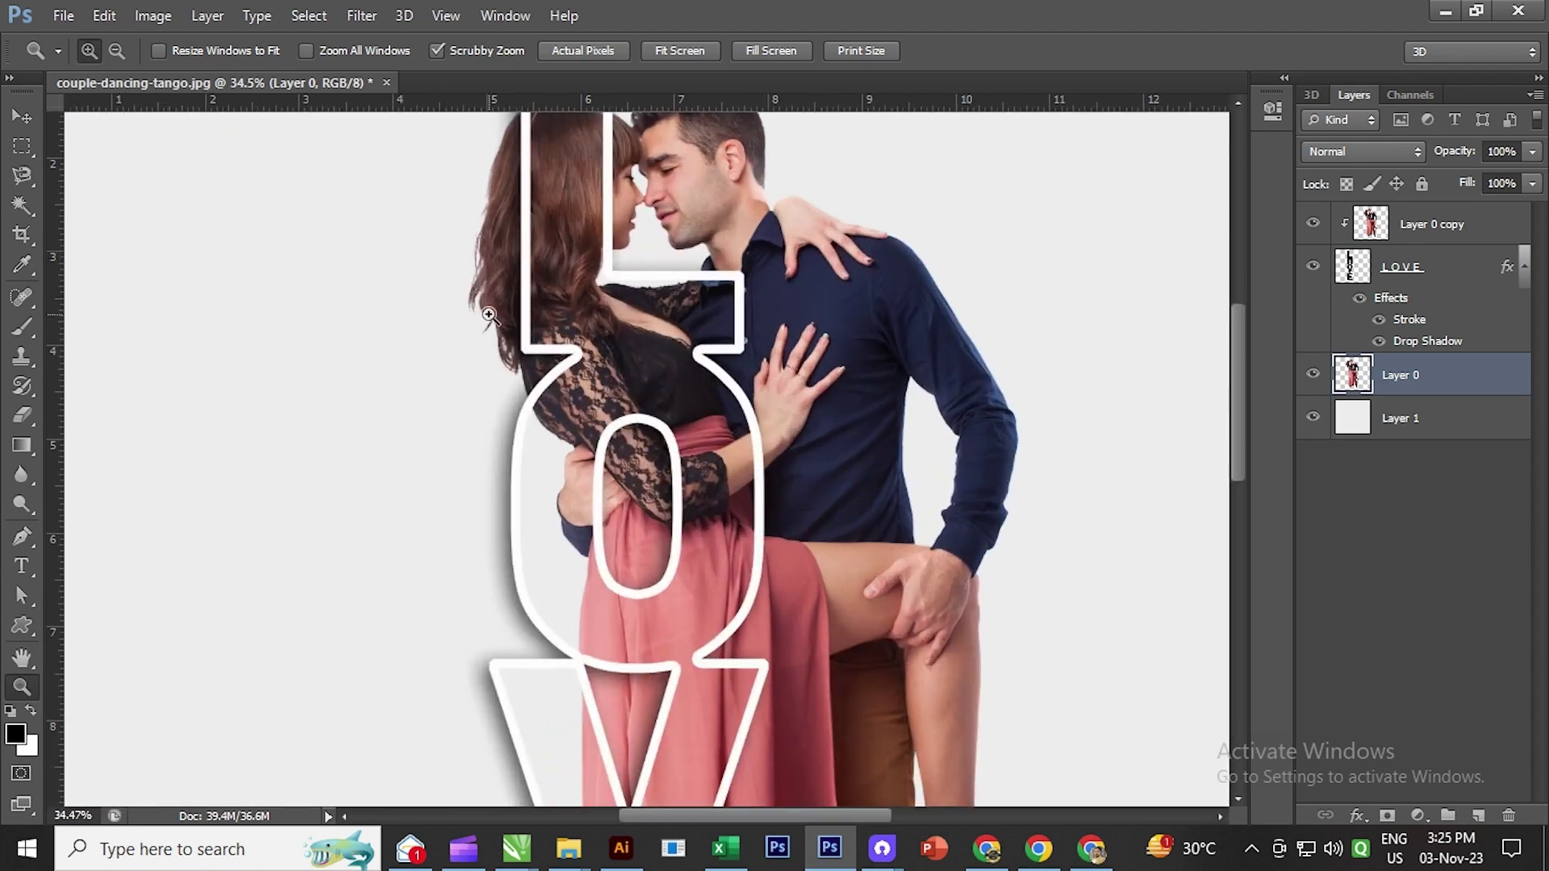
{"action": "left_click", "coordinate": [1387, 815], "text": "alt"}
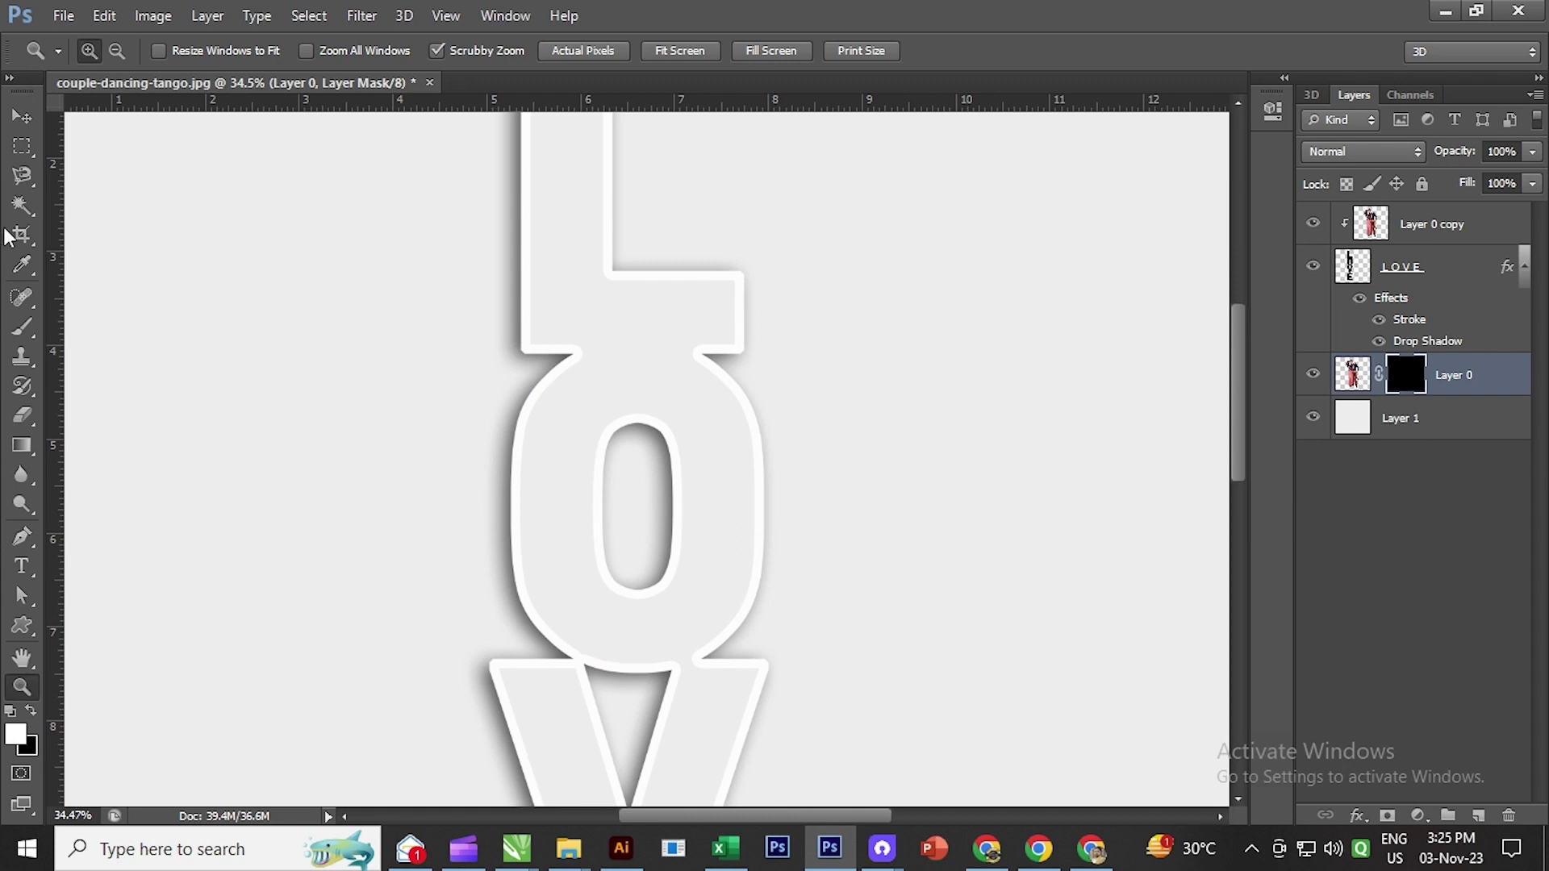
Step: Choose a hard round brush at 380 px
{"action": "left_click", "coordinate": [21, 330]}
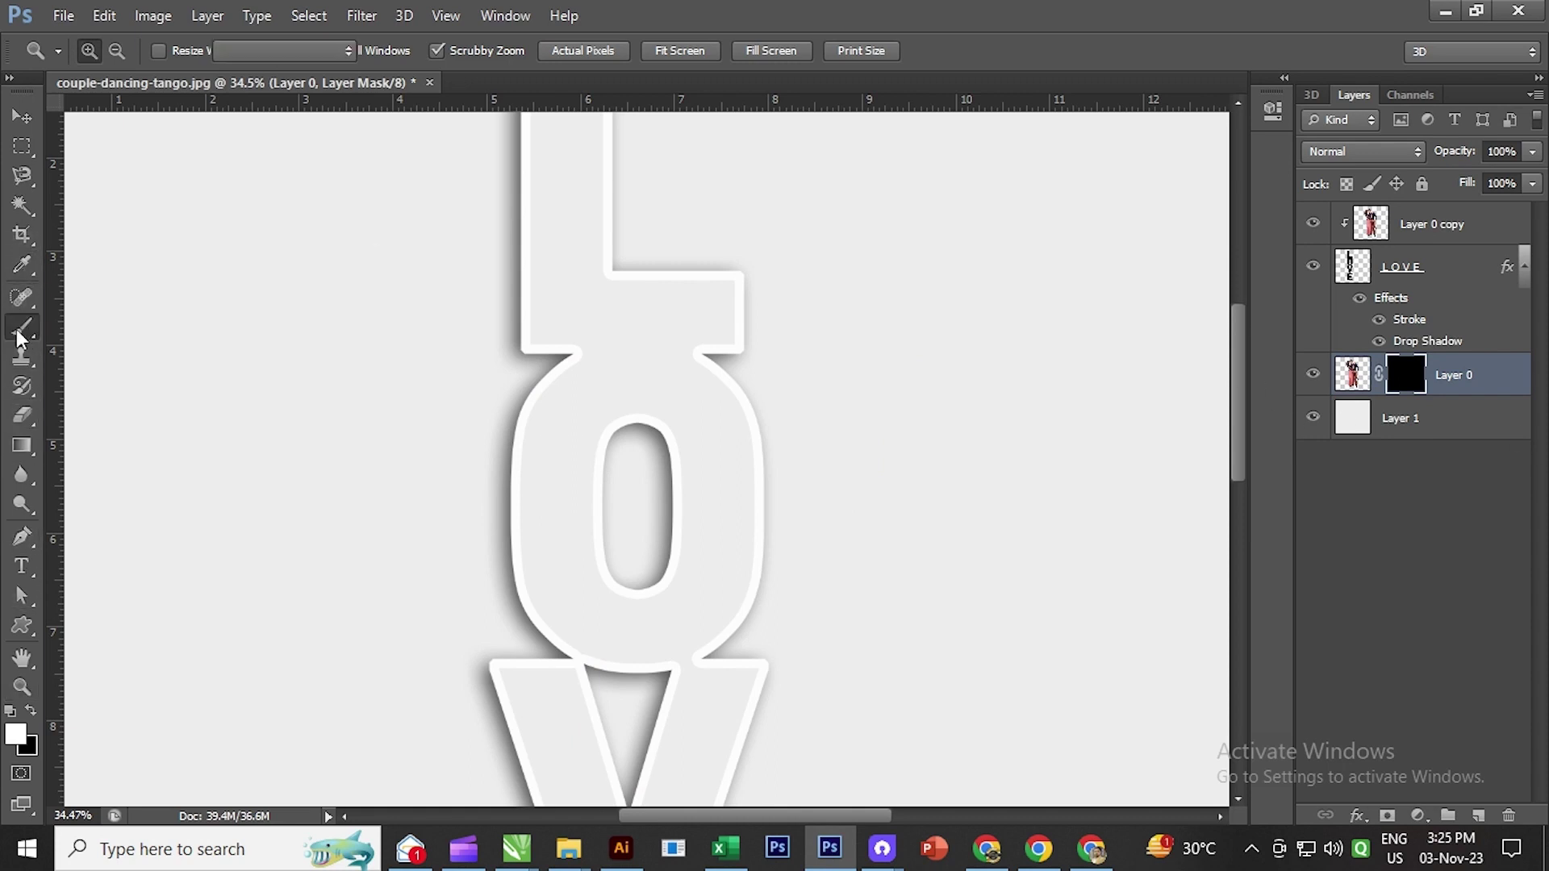
{"action": "left_click", "coordinate": [133, 329]}
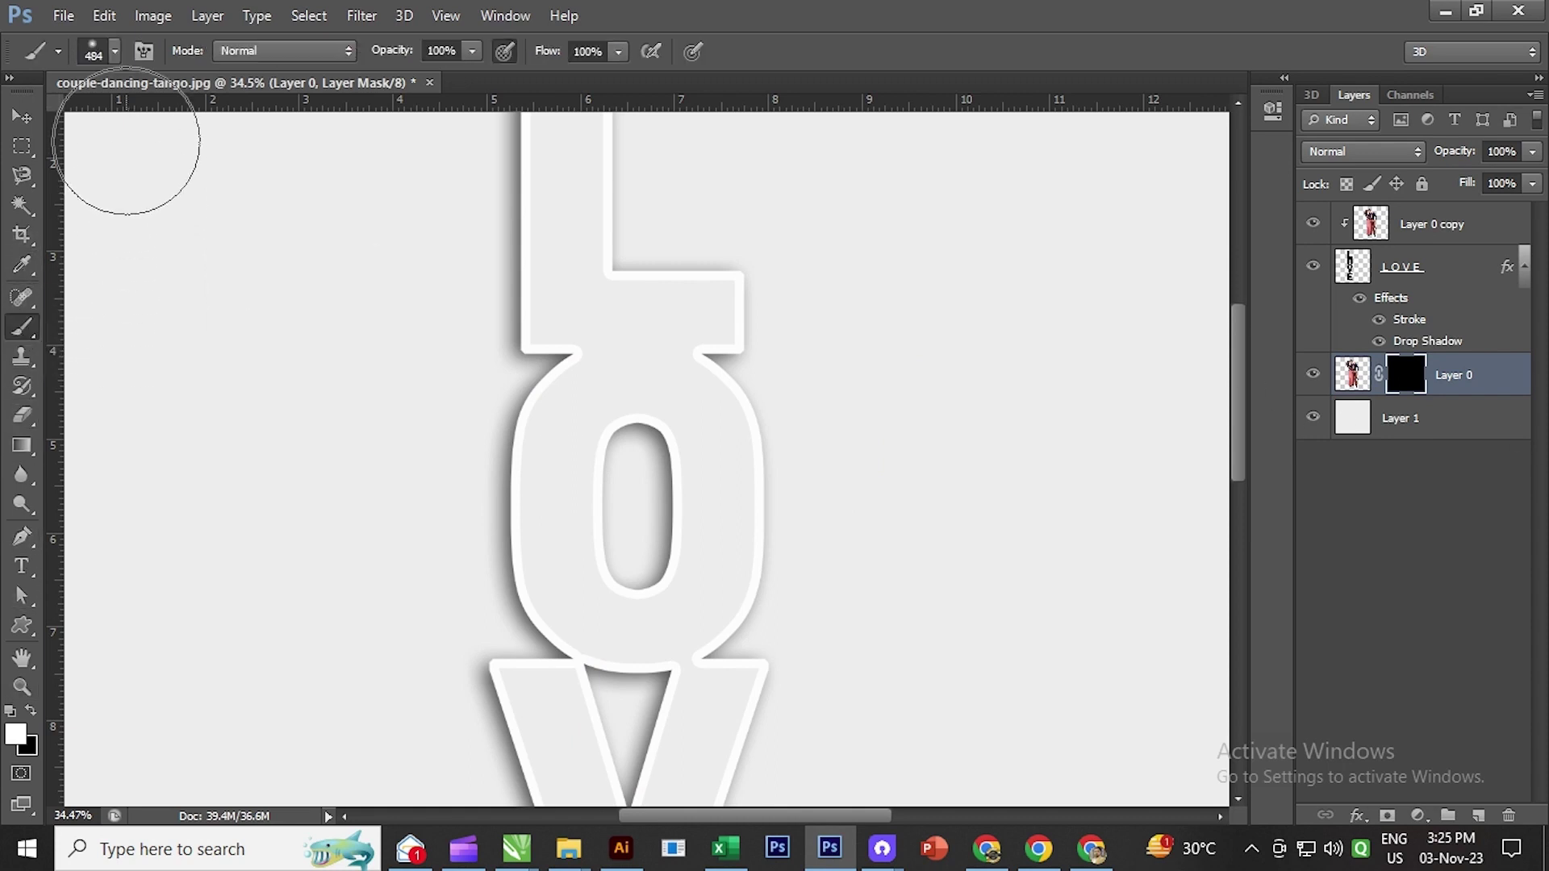
{"action": "left_click", "coordinate": [115, 50]}
{"action": "left_click", "coordinate": [156, 228]}
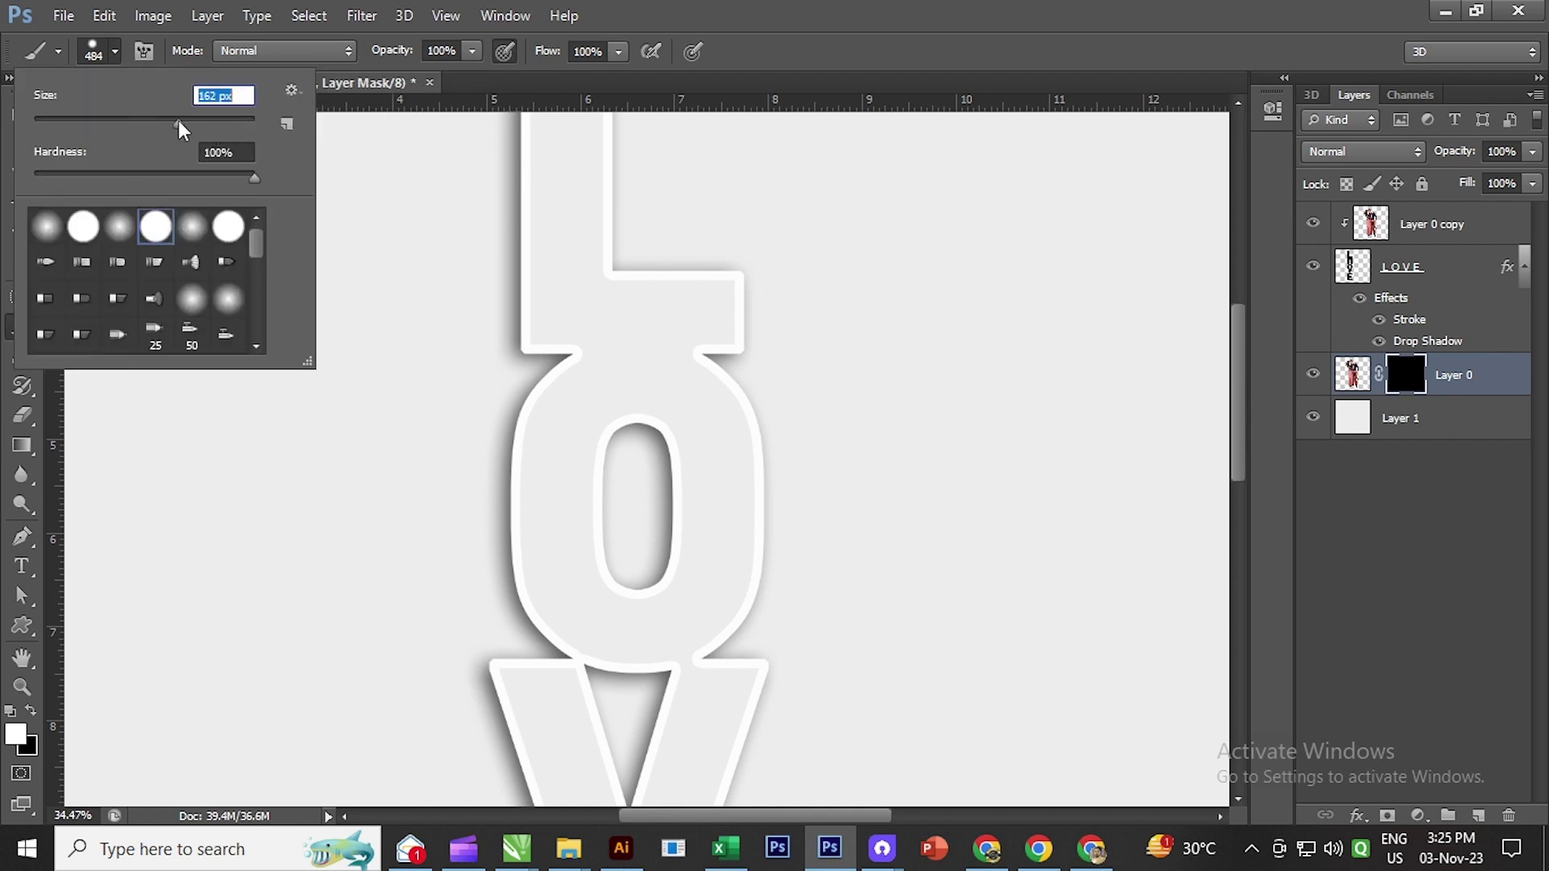
{"action": "left_click_drag", "start_coordinate": [178, 121], "coordinate": [219, 121]}
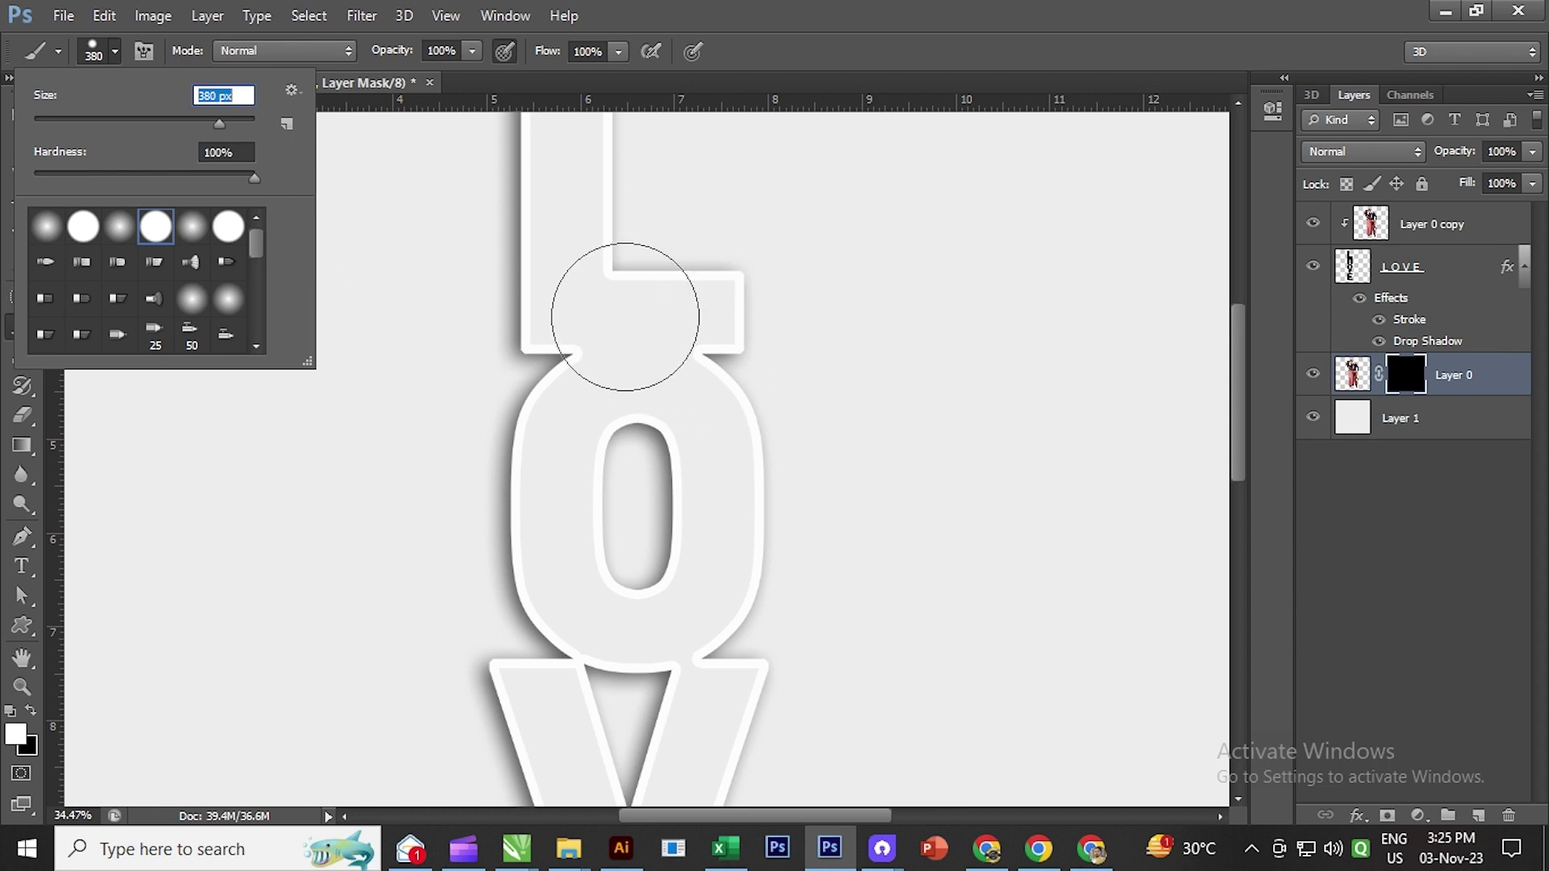
Step: Paint the mask to reveal the couple, the woman's hair and lace arm through the L and O
{"action": "mouse_move", "coordinate": [625, 316]}
{"action": "left_mouse_down"}
{"action": "mouse_move", "coordinate": [626, 605]}
{"action": "mouse_move", "coordinate": [640, 218]}
{"action": "mouse_move", "coordinate": [605, 158]}
{"action": "mouse_move", "coordinate": [680, 138]}
{"action": "mouse_move", "coordinate": [589, 173]}
{"action": "mouse_move", "coordinate": [719, 477]}
{"action": "mouse_move", "coordinate": [778, 259]}
{"action": "mouse_move", "coordinate": [665, 766]}
{"action": "mouse_move", "coordinate": [649, 619]}
{"action": "mouse_move", "coordinate": [589, 500]}
{"action": "mouse_move", "coordinate": [718, 671]}
{"action": "mouse_move", "coordinate": [787, 633]}
{"action": "left_mouse_up"}
{"action": "scroll", "coordinate": [633, 226], "scroll_direction": "down", "scroll_amount": 3}
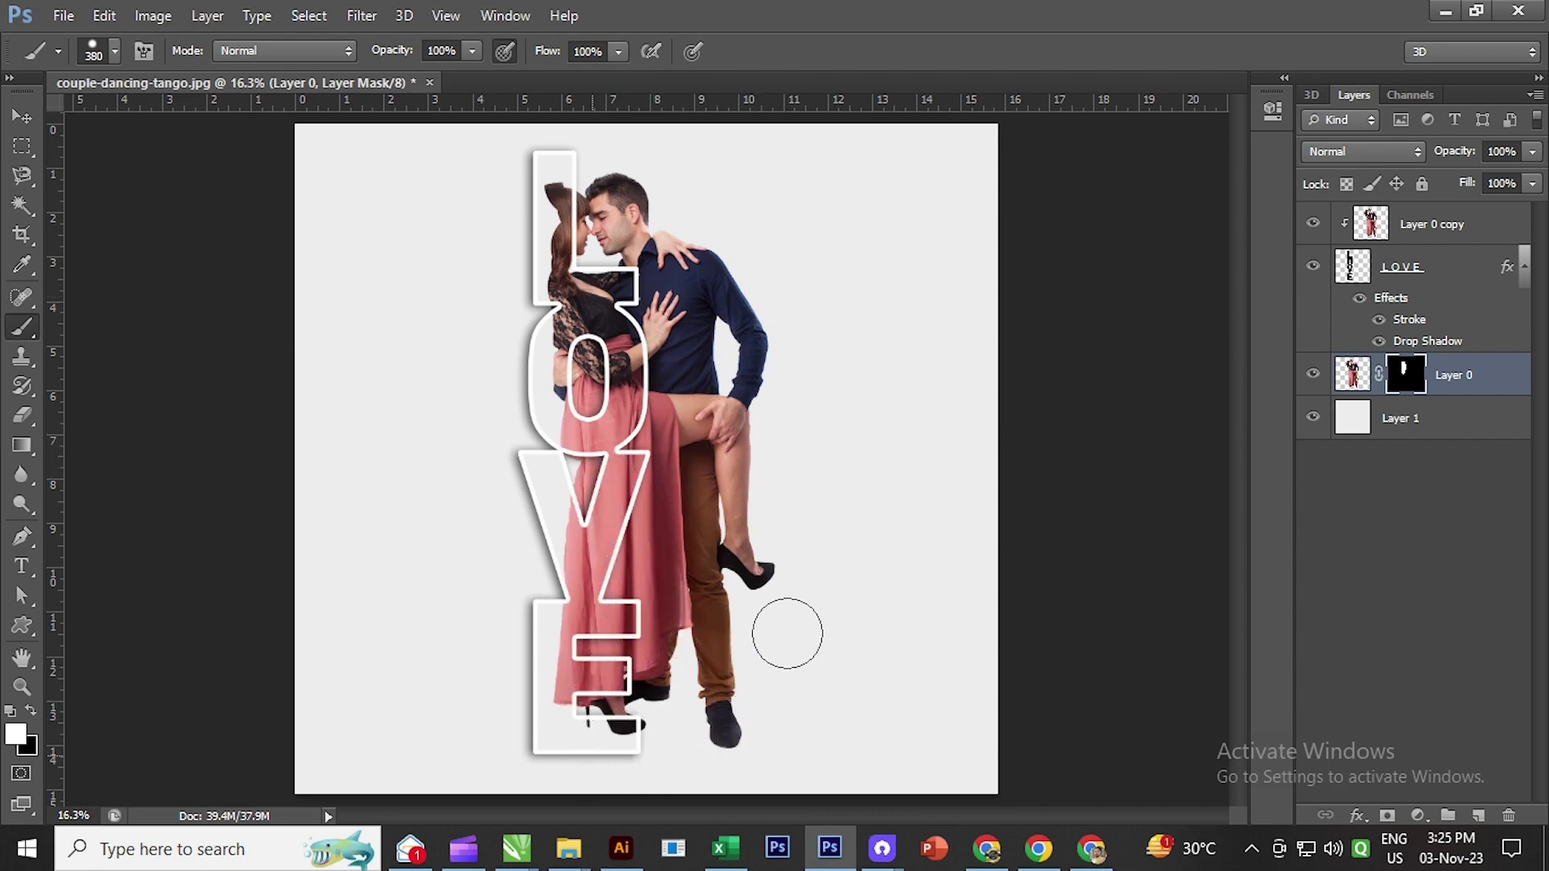
{"action": "left_click_drag", "start_coordinate": [565, 242], "coordinate": [574, 191]}
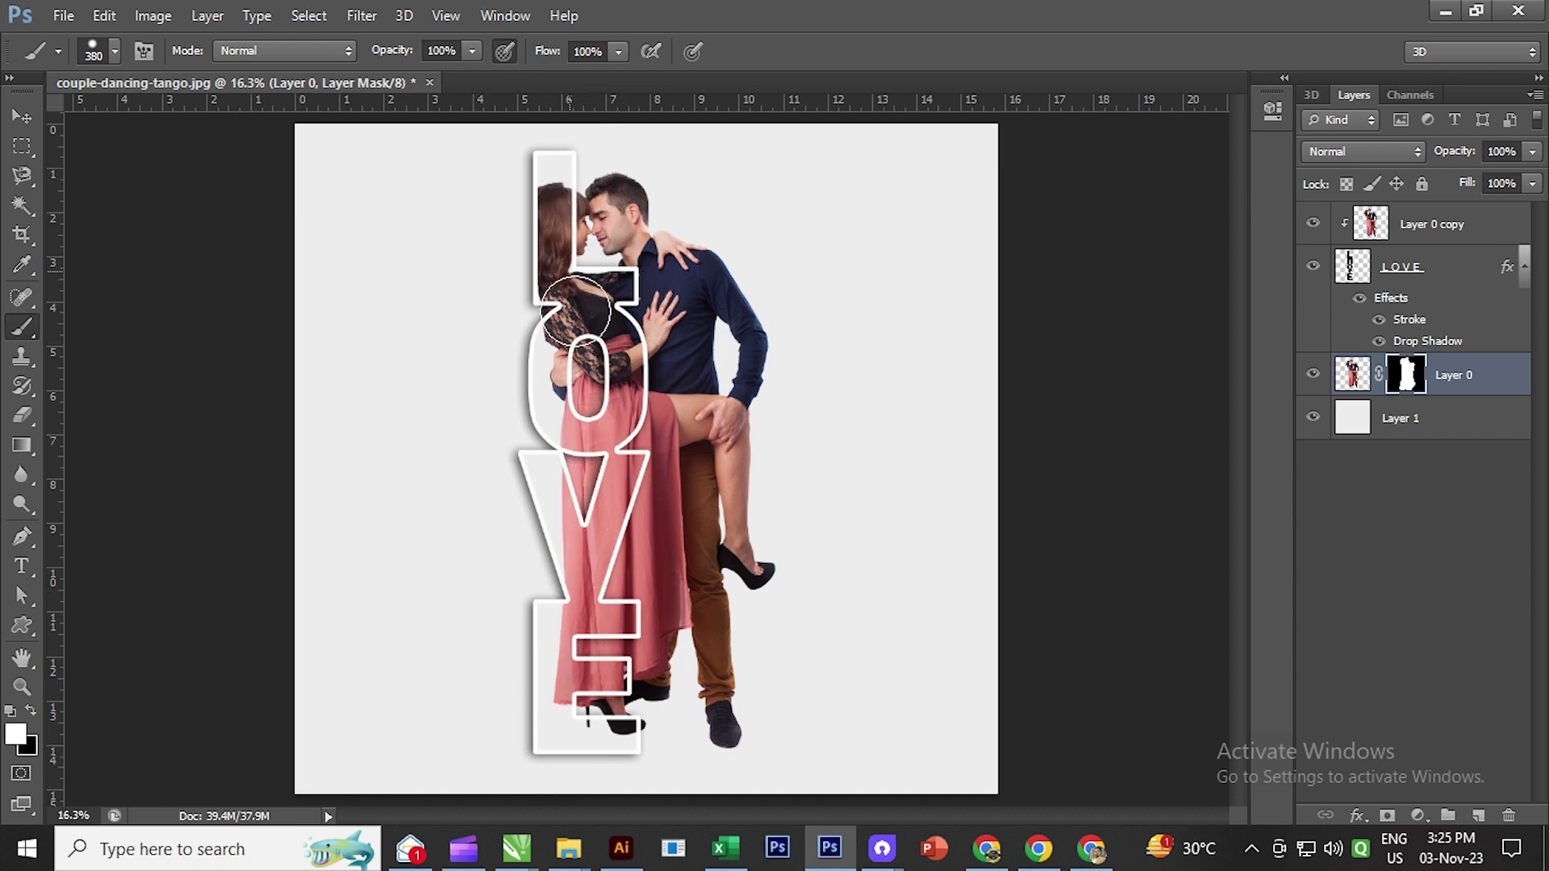
{"action": "left_click_drag", "start_coordinate": [575, 311], "coordinate": [581, 459]}
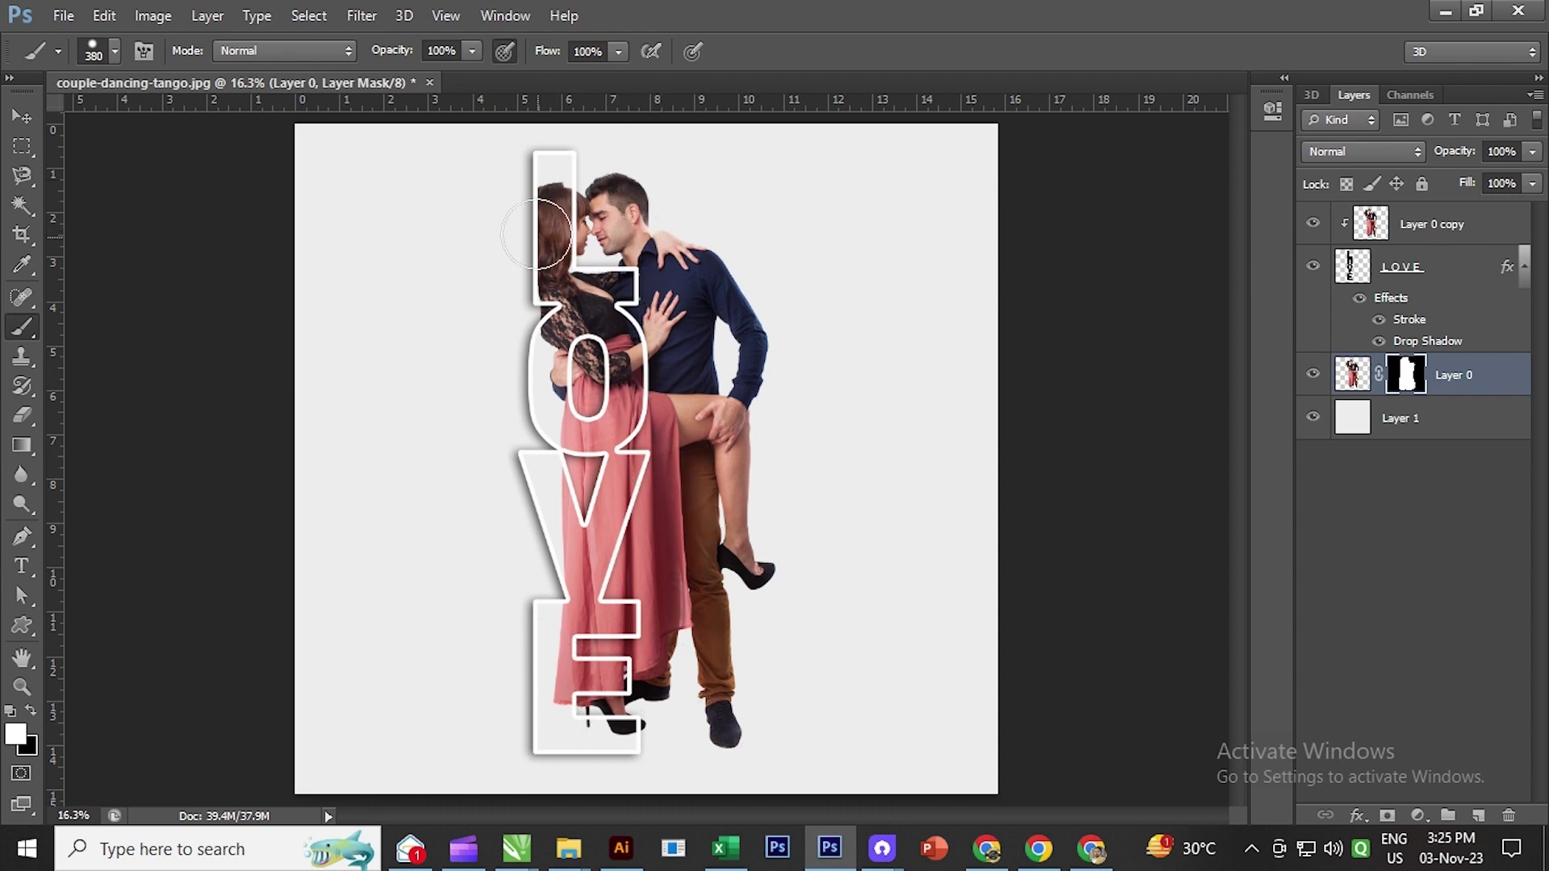
{"action": "mouse_move", "coordinate": [537, 234]}
{"action": "left_mouse_down"}
{"action": "mouse_move", "coordinate": [520, 266]}
{"action": "mouse_move", "coordinate": [626, 241]}
{"action": "left_mouse_up"}
{"action": "key", "text": "z"}
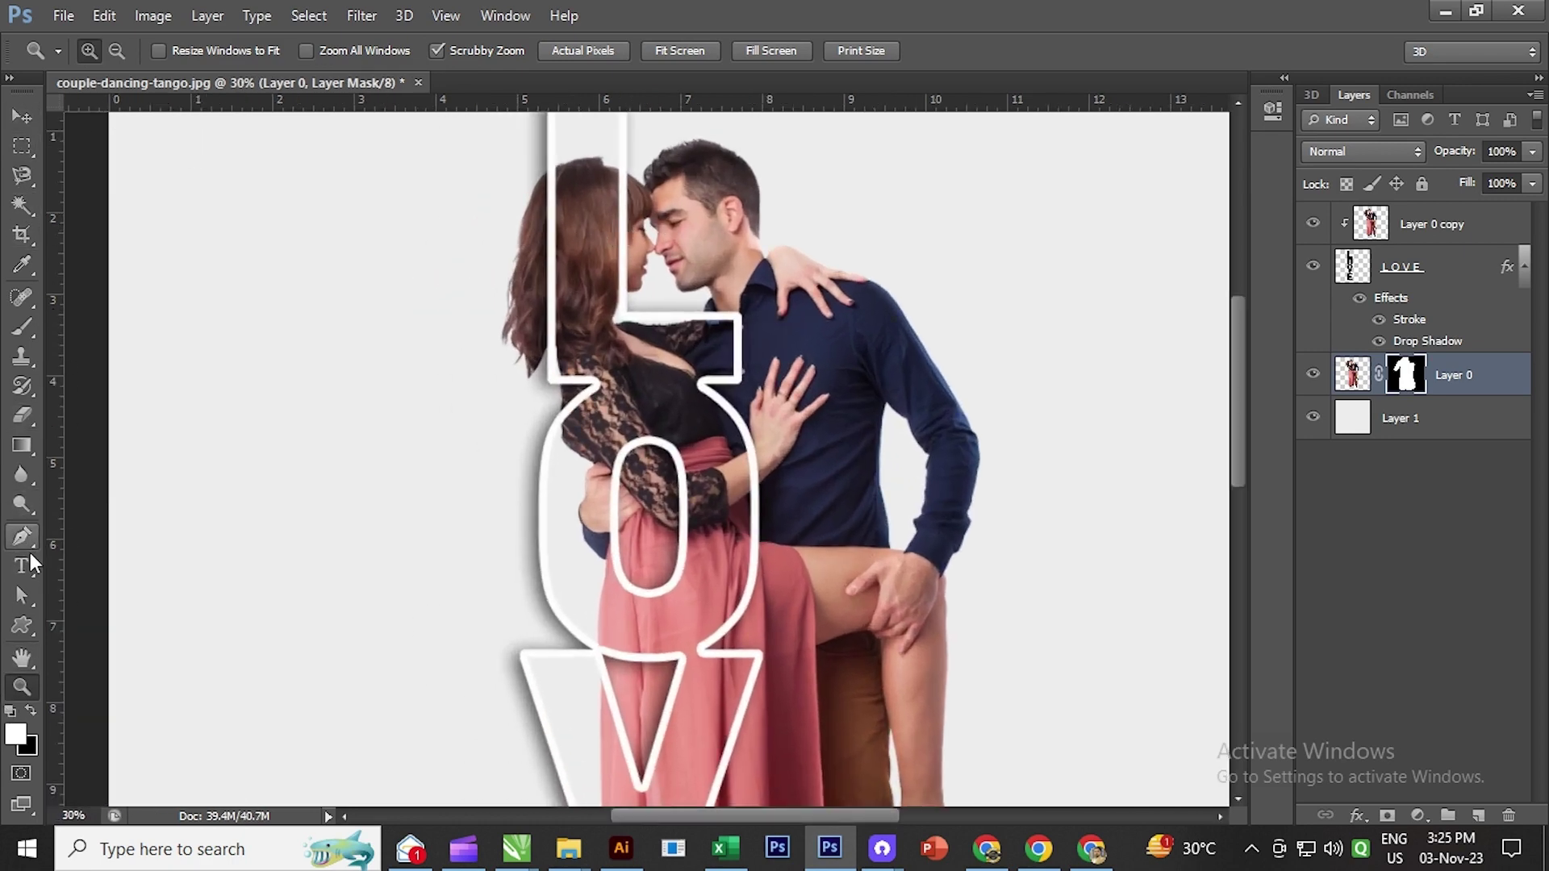
Step: Mask the woman's hair edge beside the L in black with a smaller brush, then fit the canvas
{"action": "left_click", "coordinate": [22, 326]}
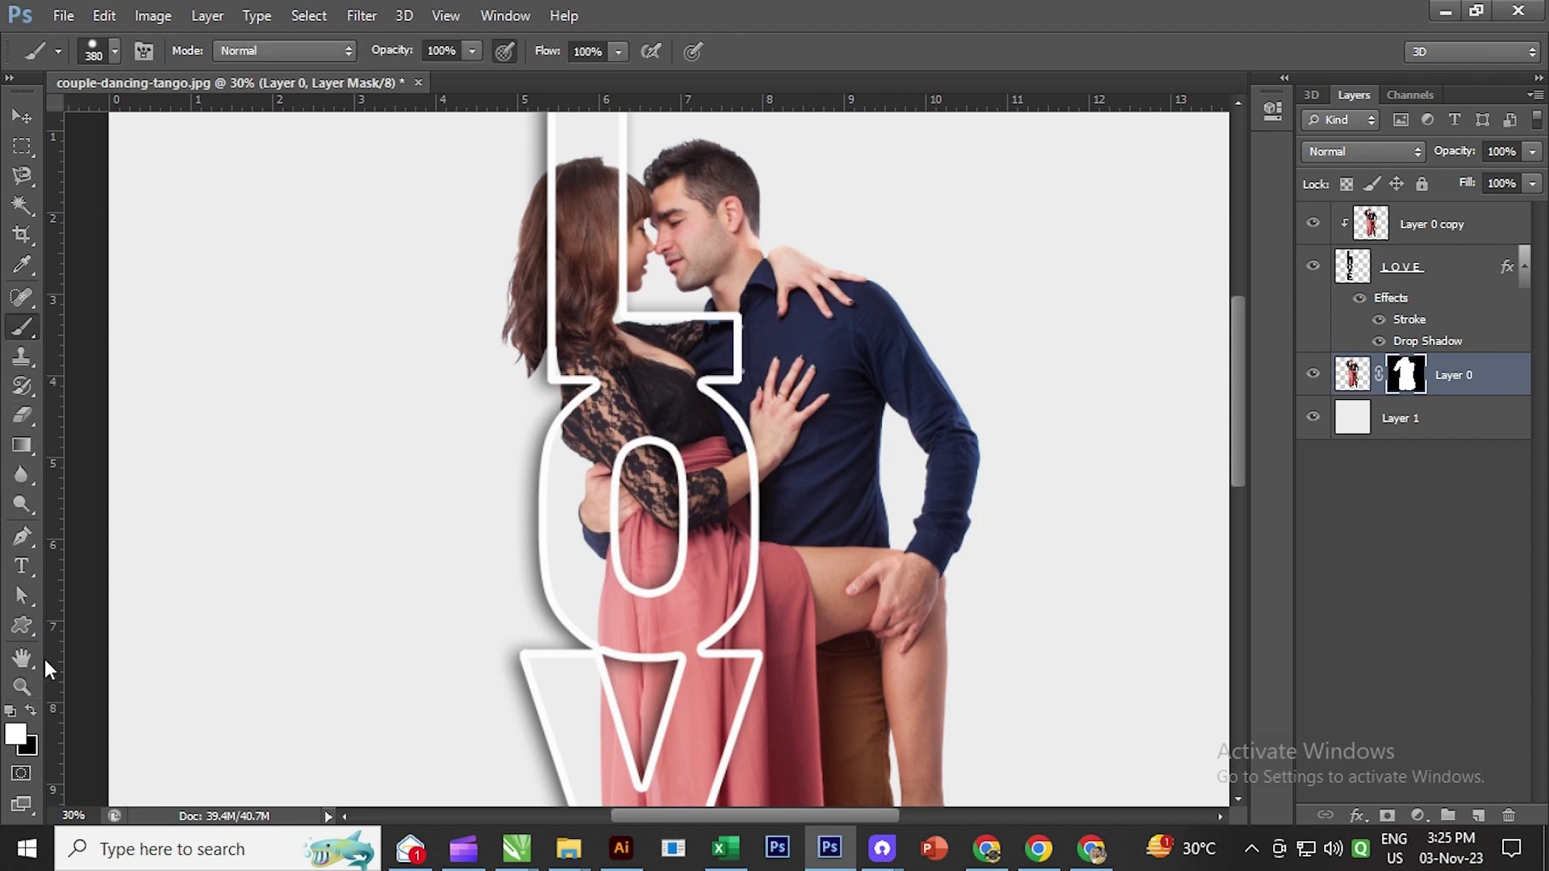
{"action": "left_click", "coordinate": [31, 710]}
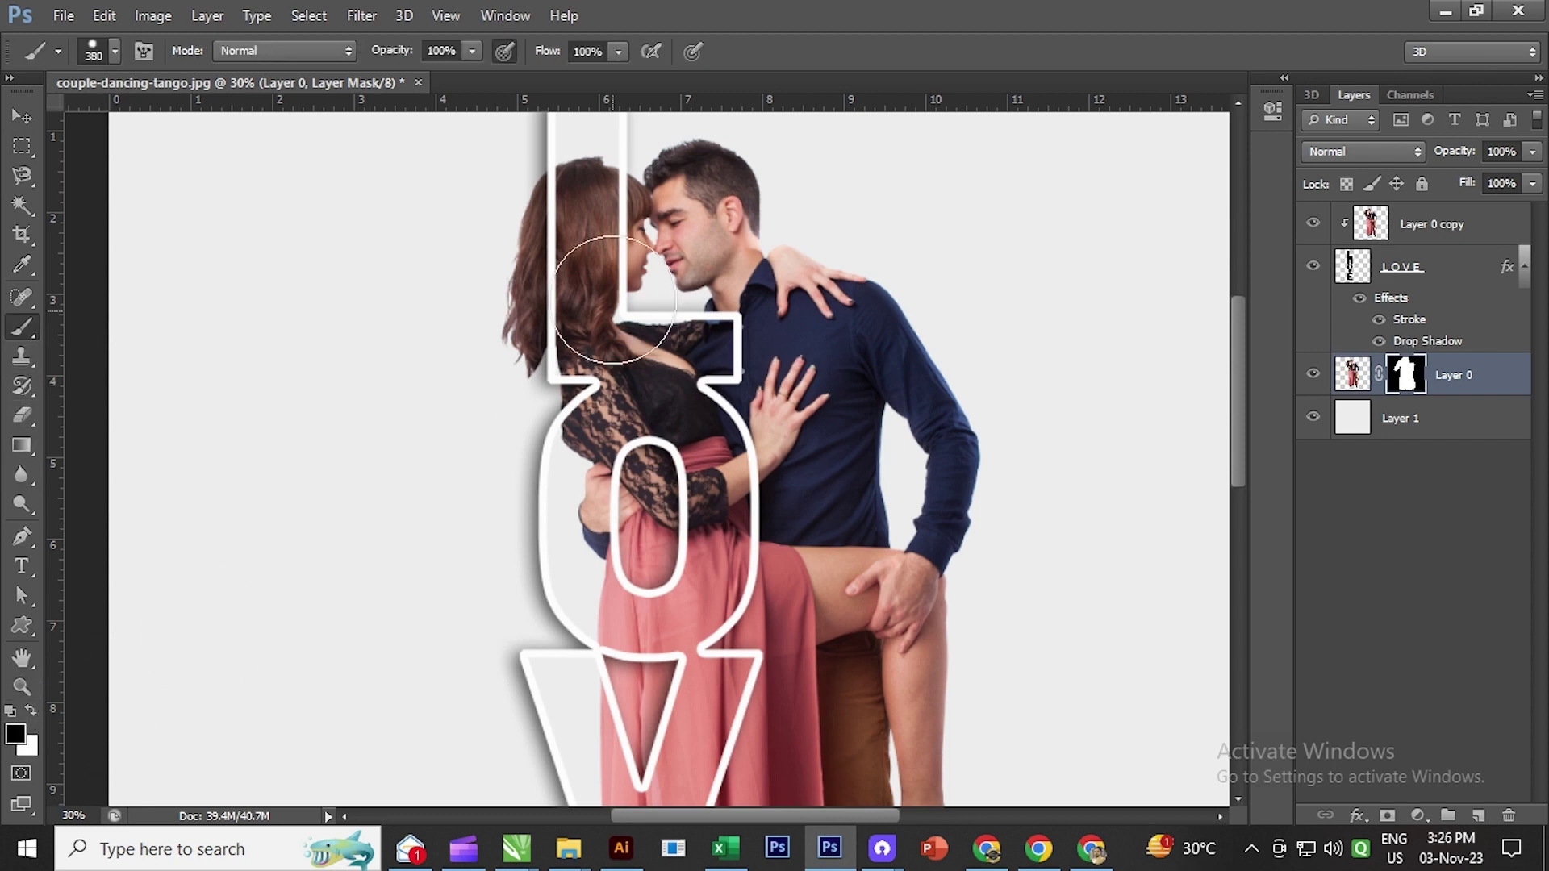
{"action": "mouse_move", "coordinate": [565, 242]}
{"action": "left_mouse_down"}
{"action": "mouse_move", "coordinate": [512, 166]}
{"action": "mouse_move", "coordinate": [468, 380]}
{"action": "left_mouse_up"}
{"action": "key", "text": "ctrl+z"}
{"action": "left_click_drag", "start_coordinate": [467, 172], "coordinate": [462, 359]}
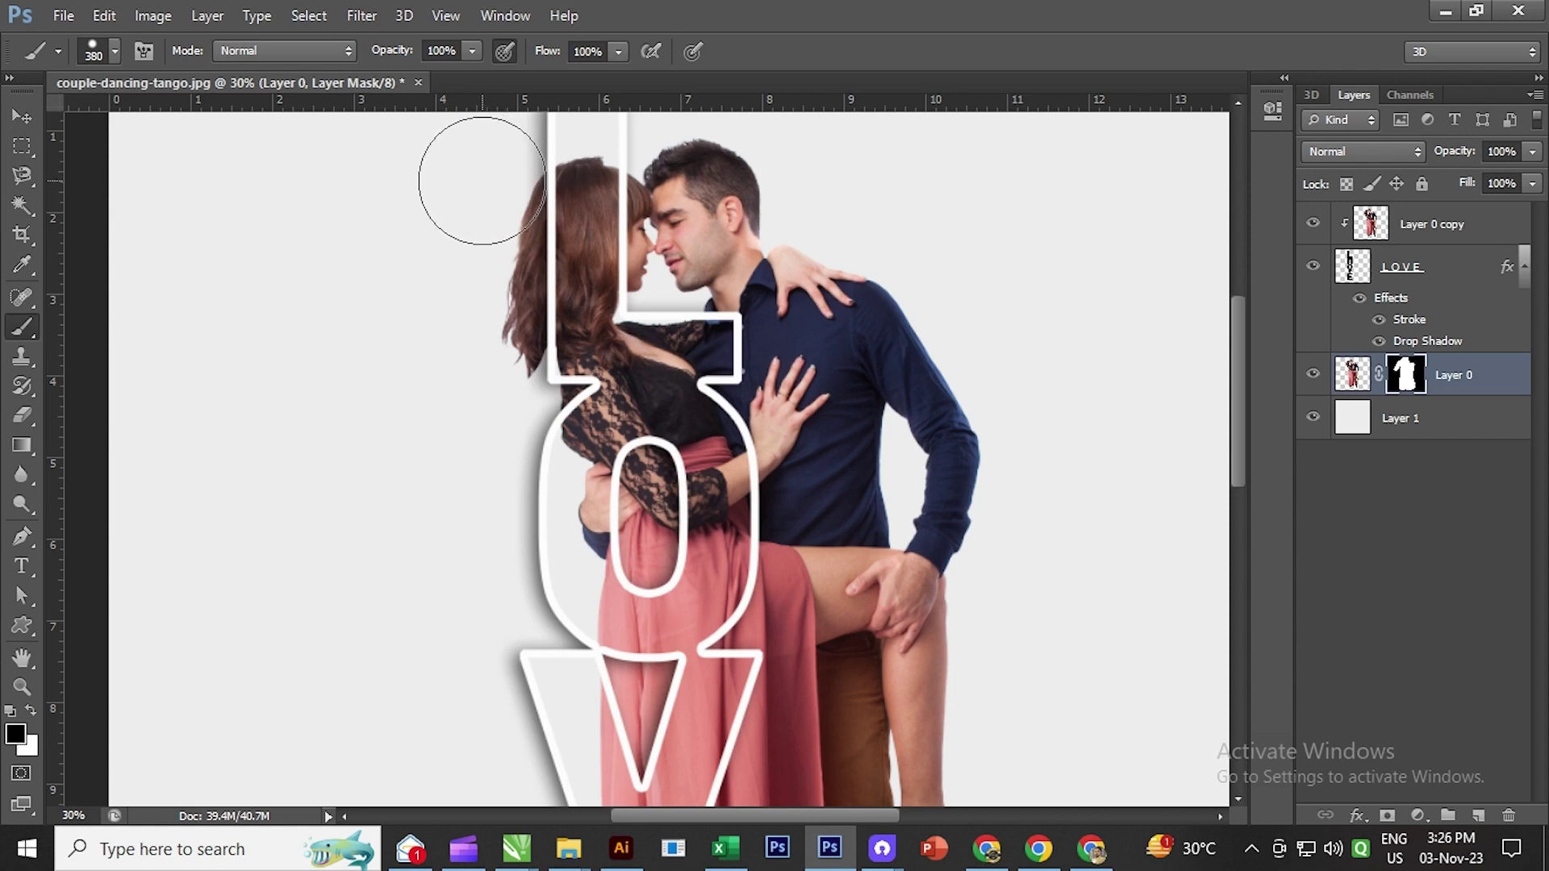
{"action": "key", "text": "bracketleft"}
{"action": "key", "text": "bracketleft"}
{"action": "key", "text": "bracketleft"}
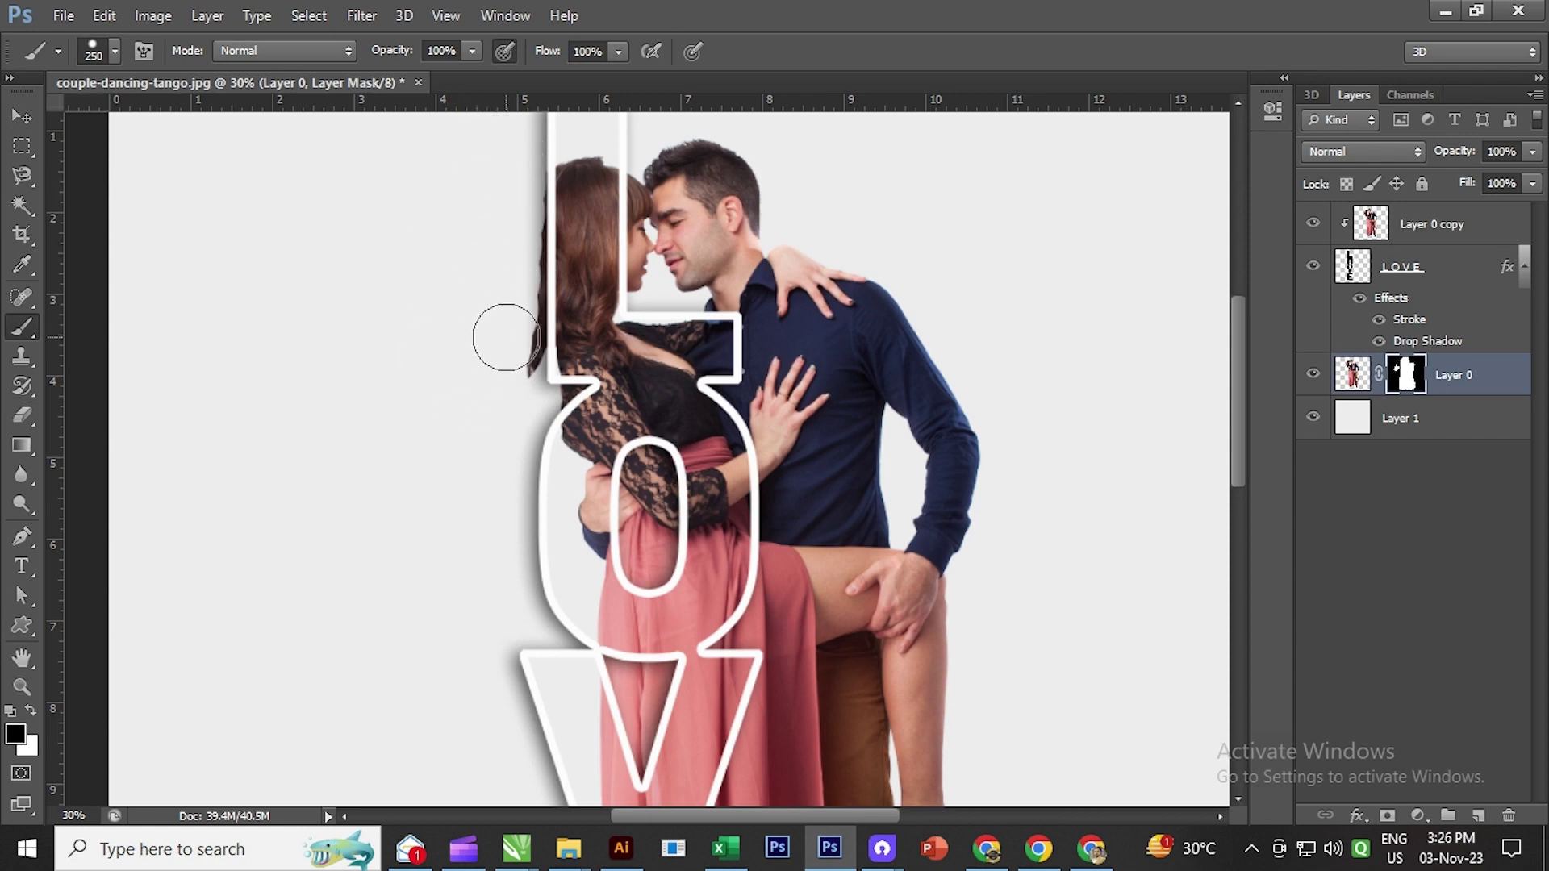
{"action": "left_click_drag", "start_coordinate": [519, 367], "coordinate": [544, 234]}
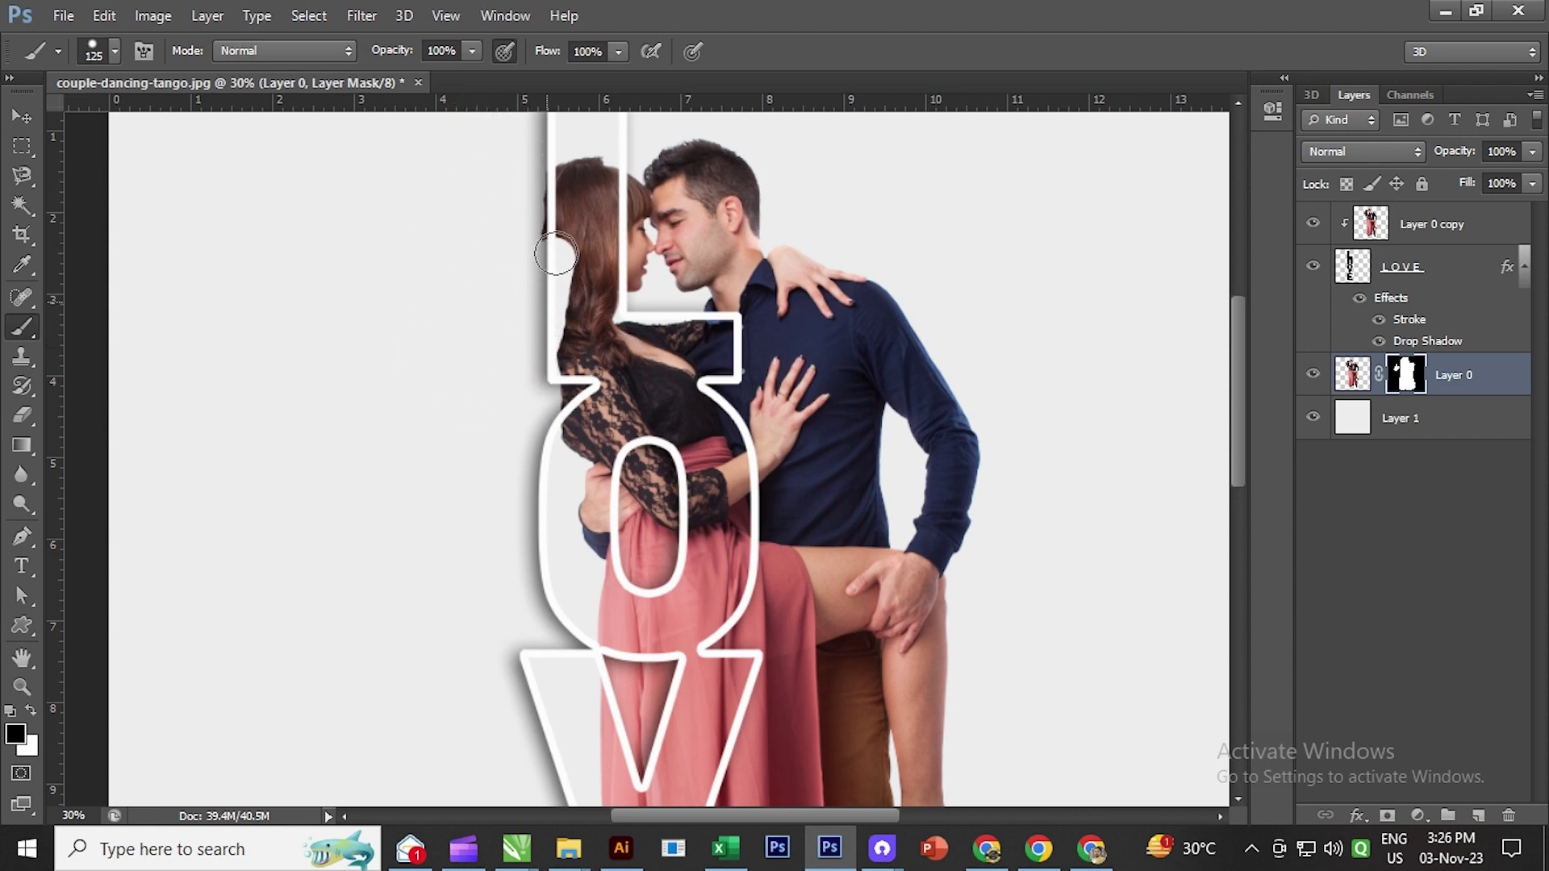
{"action": "key", "text": "ctrl+z"}
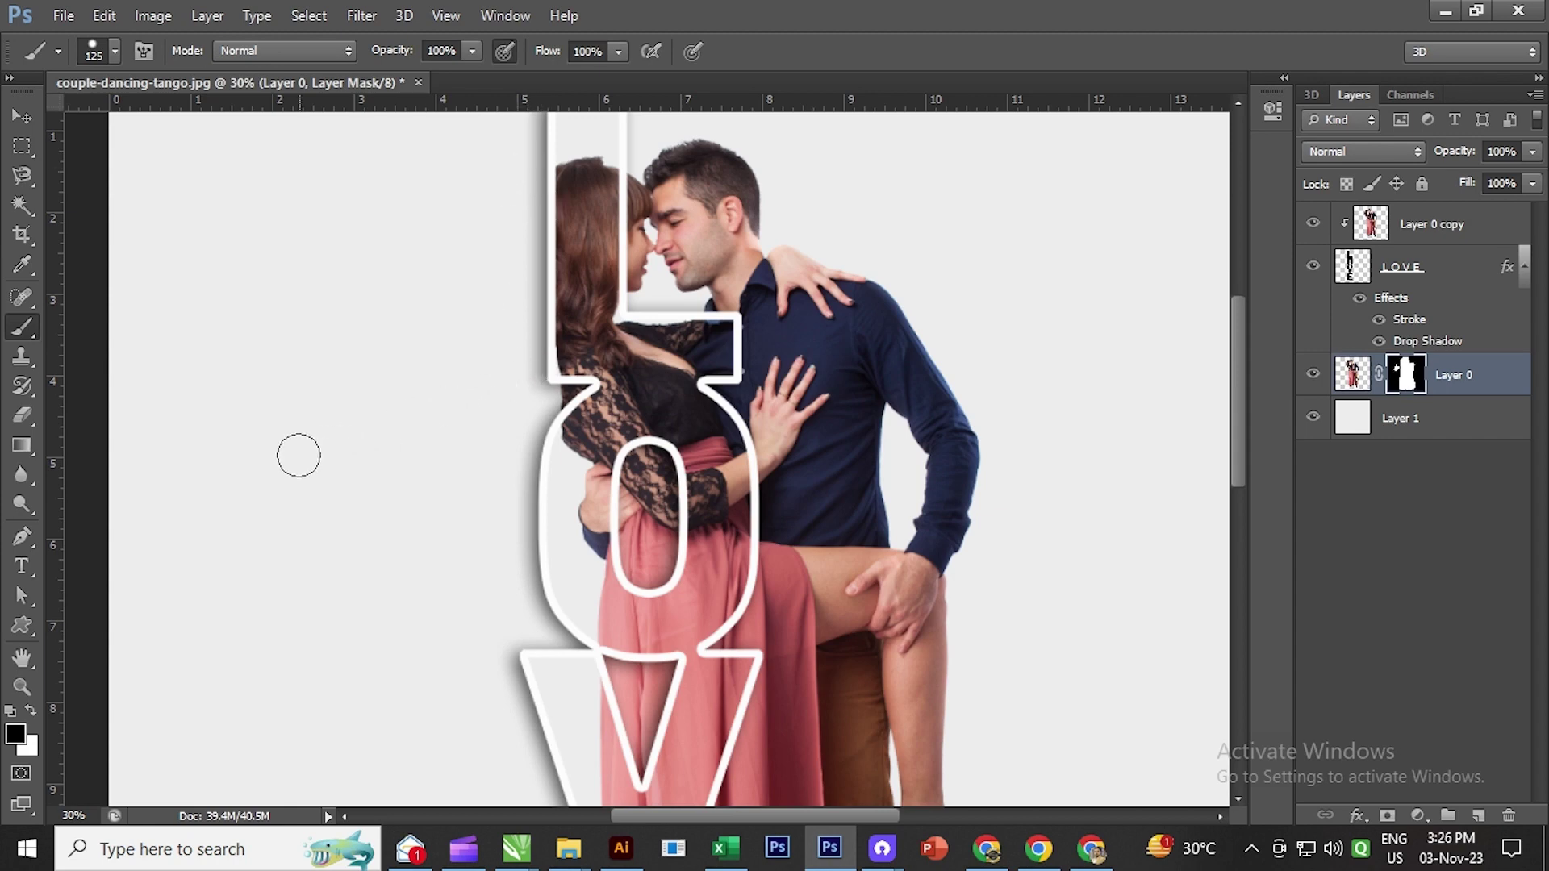
{"action": "key", "text": "ctrl+0"}
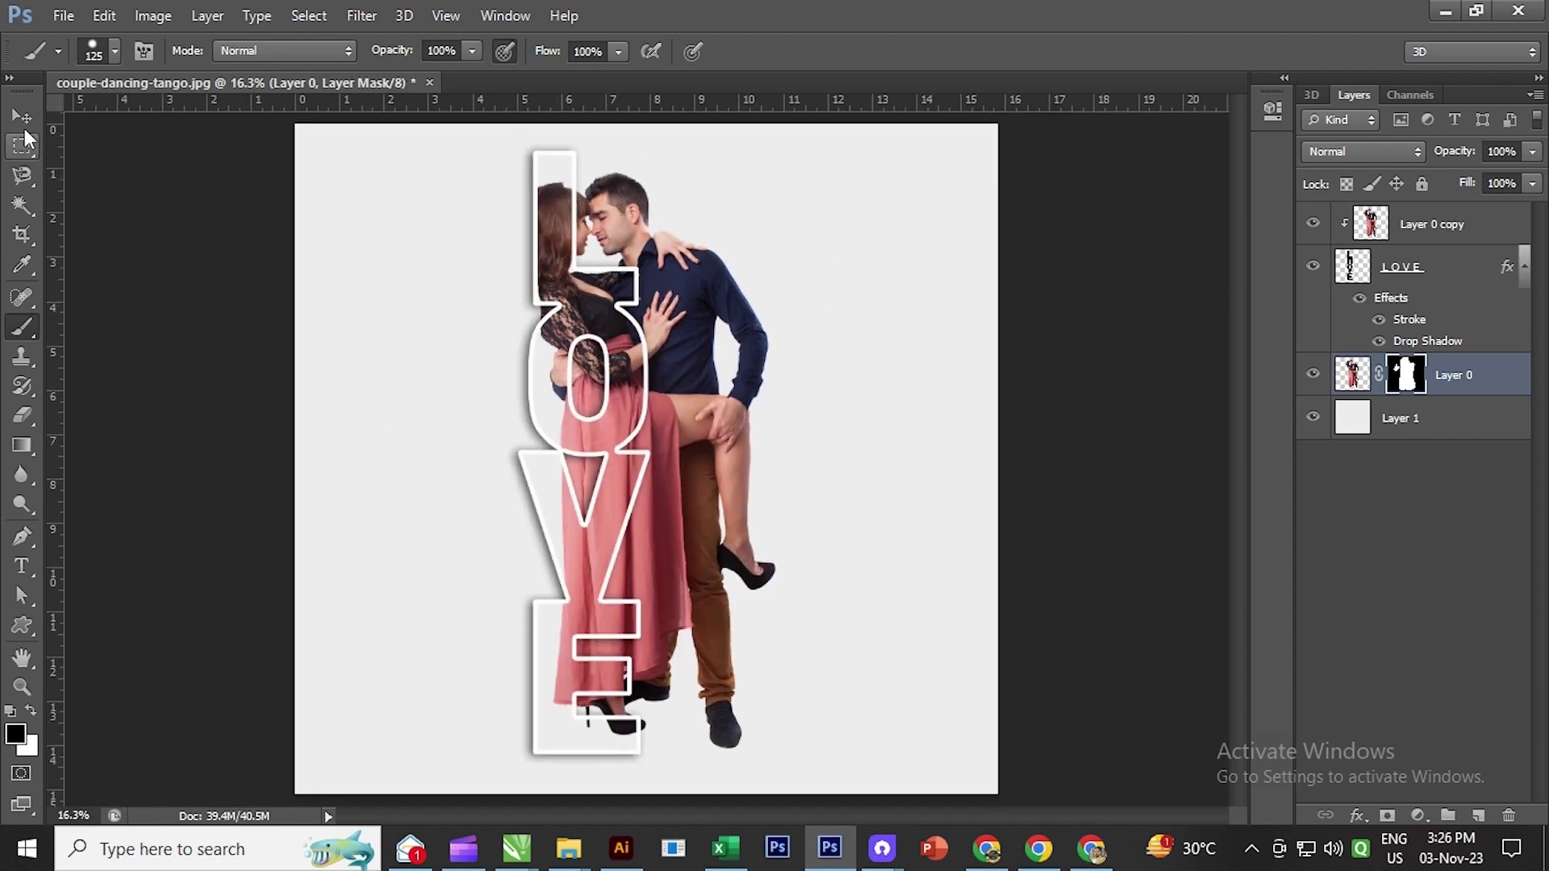
{"action": "key", "text": "v"}
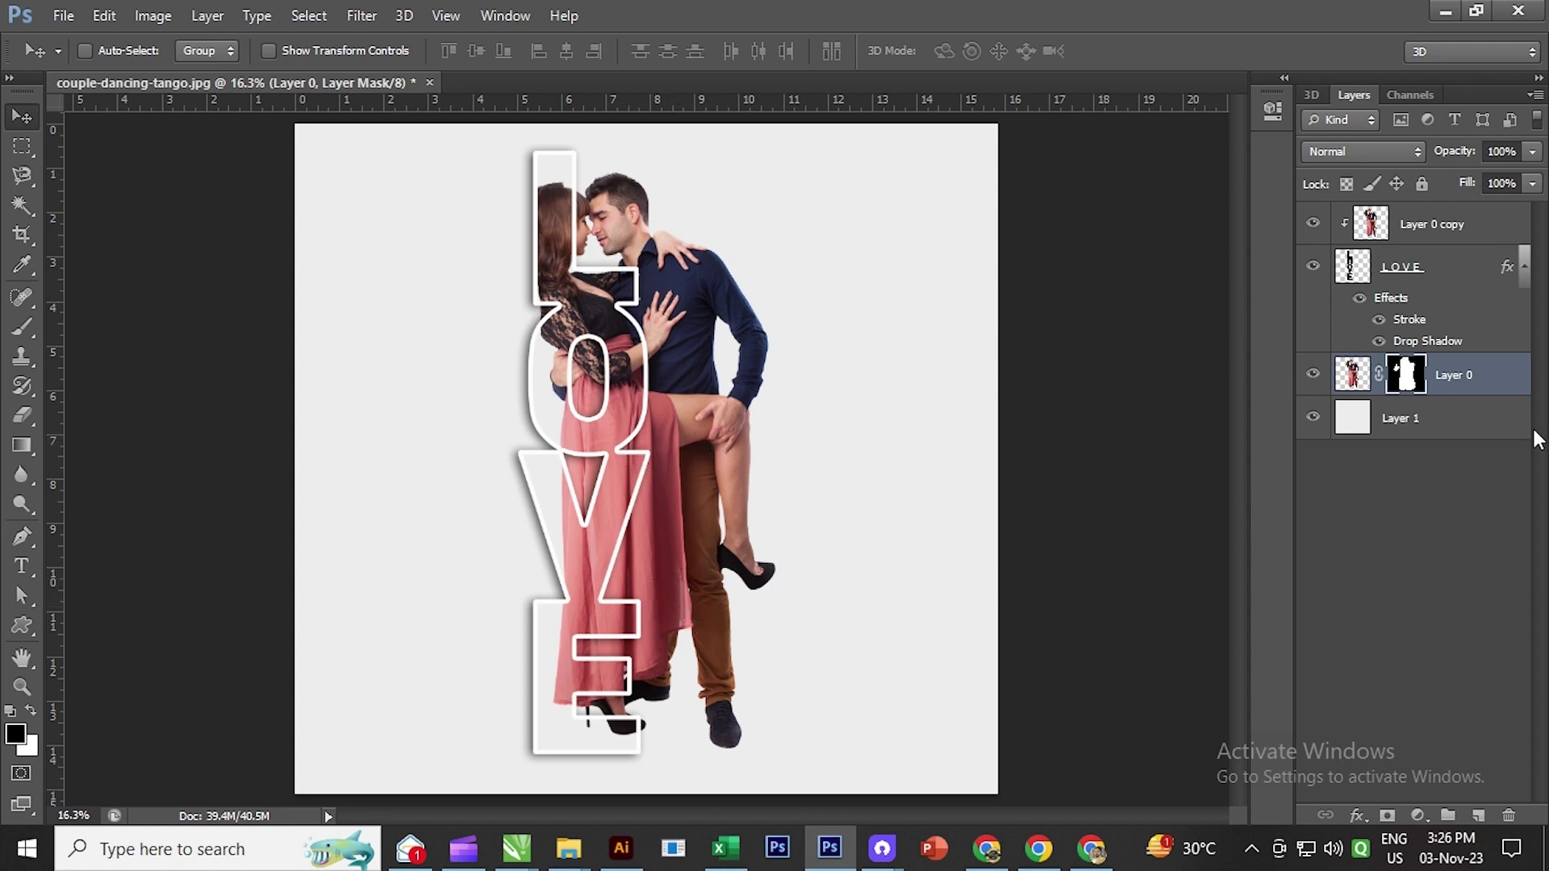
Step: Add a new layer above Layer 1 and pick a 2216 px soft round brush
{"action": "left_click", "coordinate": [1450, 433]}
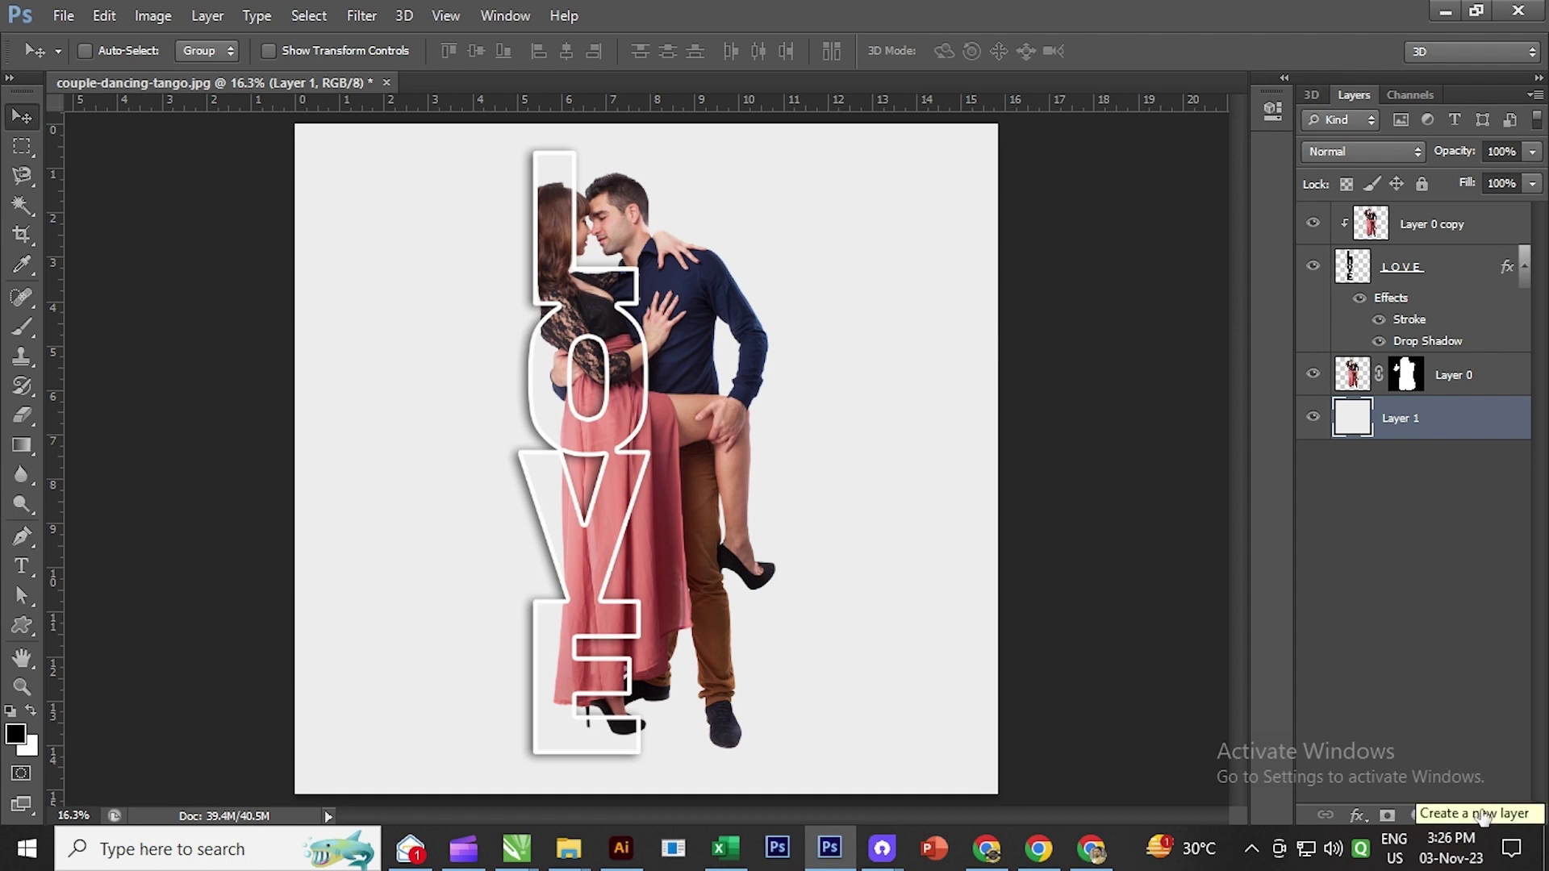
{"action": "left_click", "coordinate": [1481, 817]}
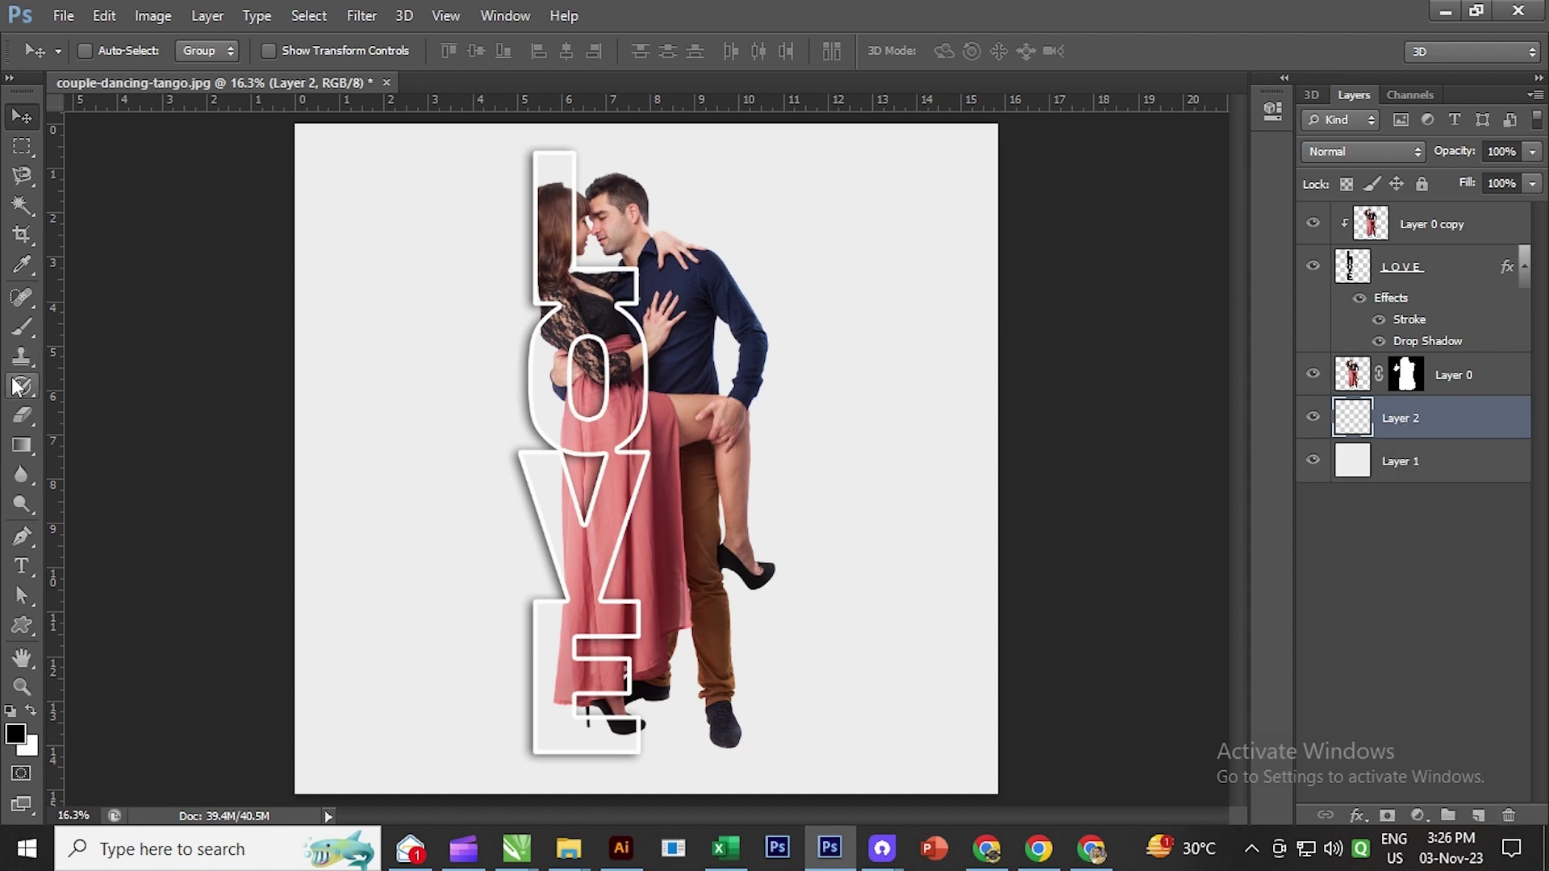
{"action": "left_click", "coordinate": [25, 326]}
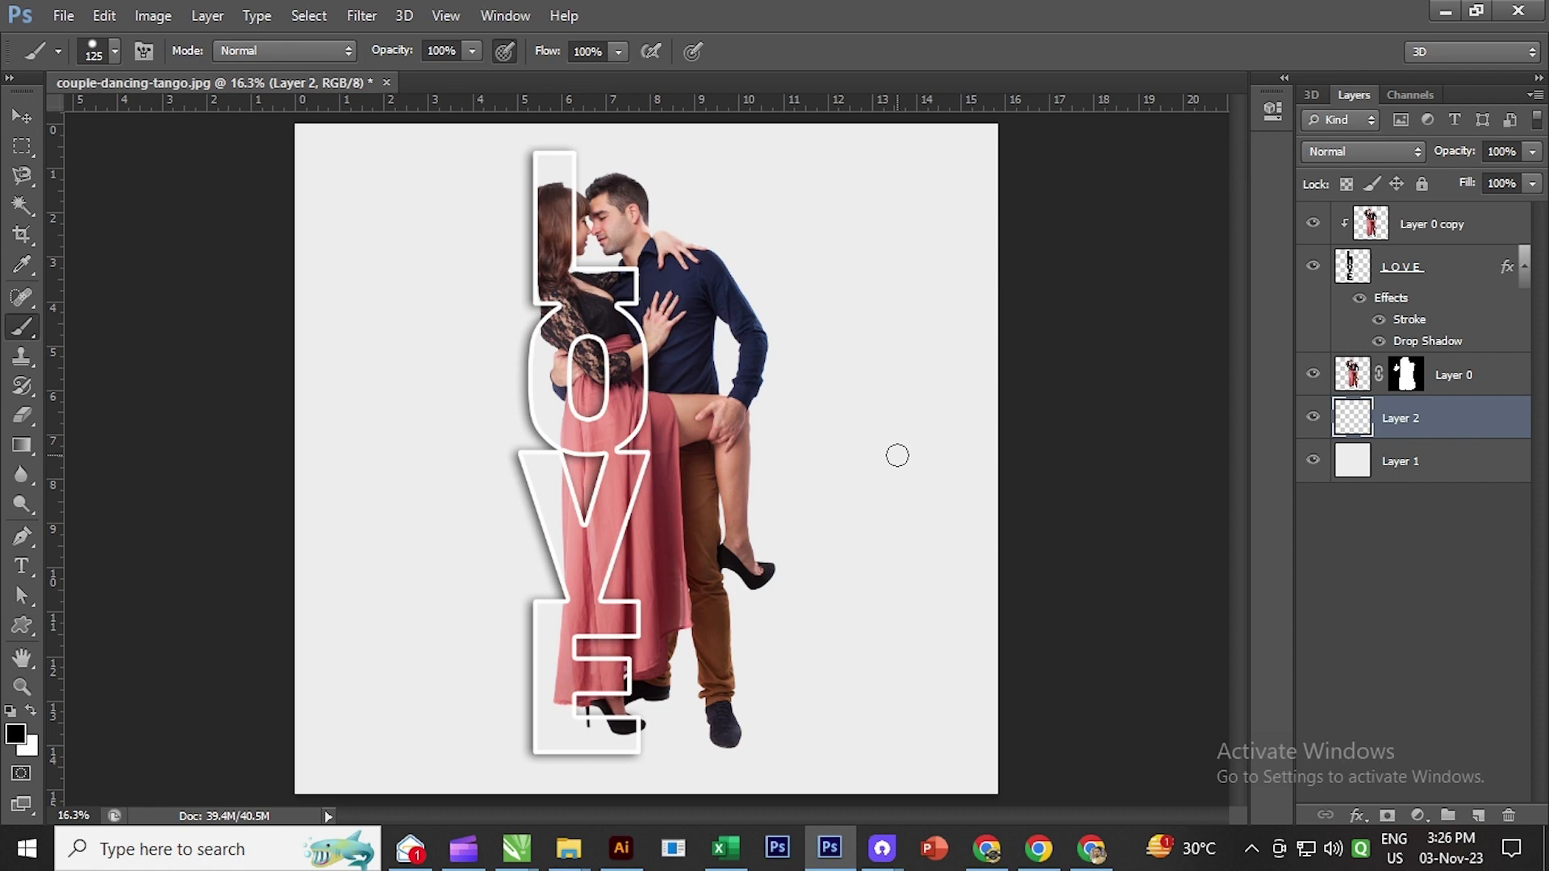
{"action": "left_click", "coordinate": [116, 52]}
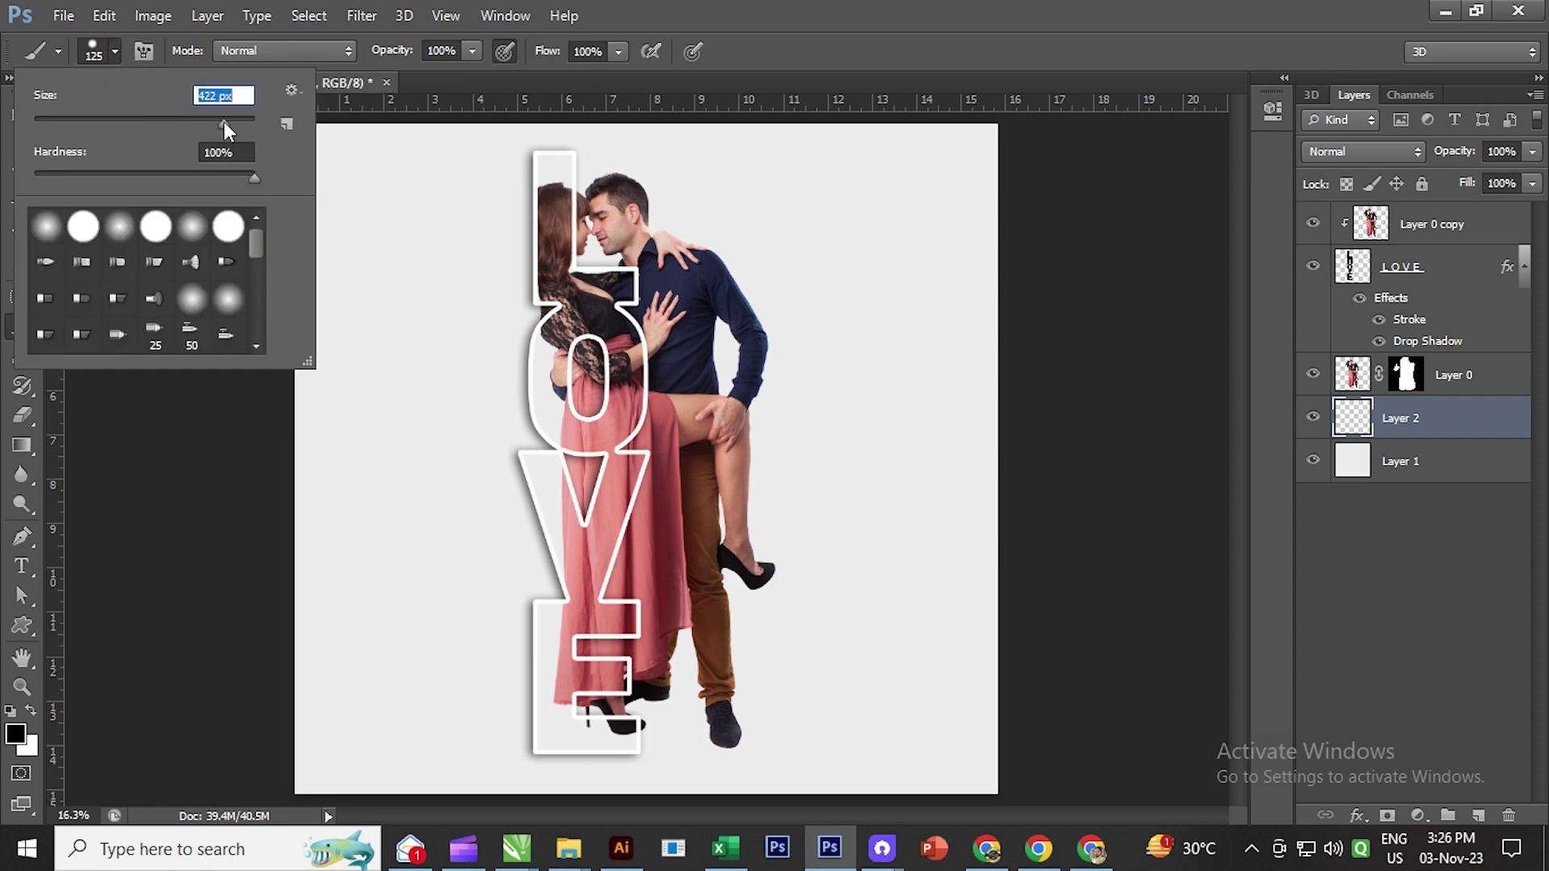
{"action": "left_click", "coordinate": [192, 226]}
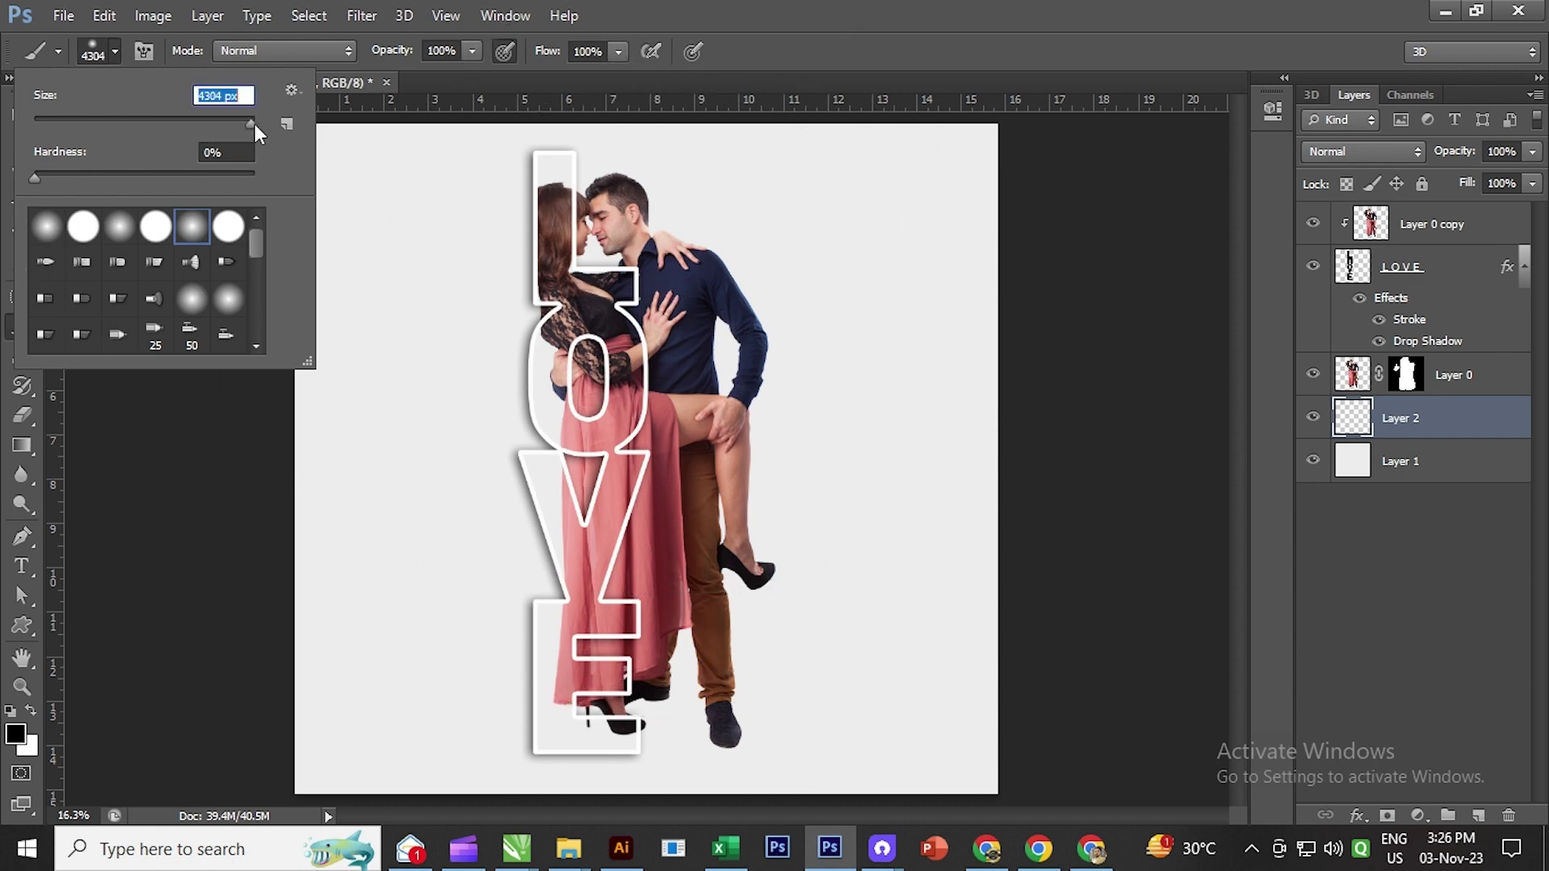
{"action": "left_click_drag", "start_coordinate": [248, 123], "coordinate": [240, 122]}
Step: Paint a large soft black blob behind the couple on the new layer
{"action": "left_click", "coordinate": [137, 518]}
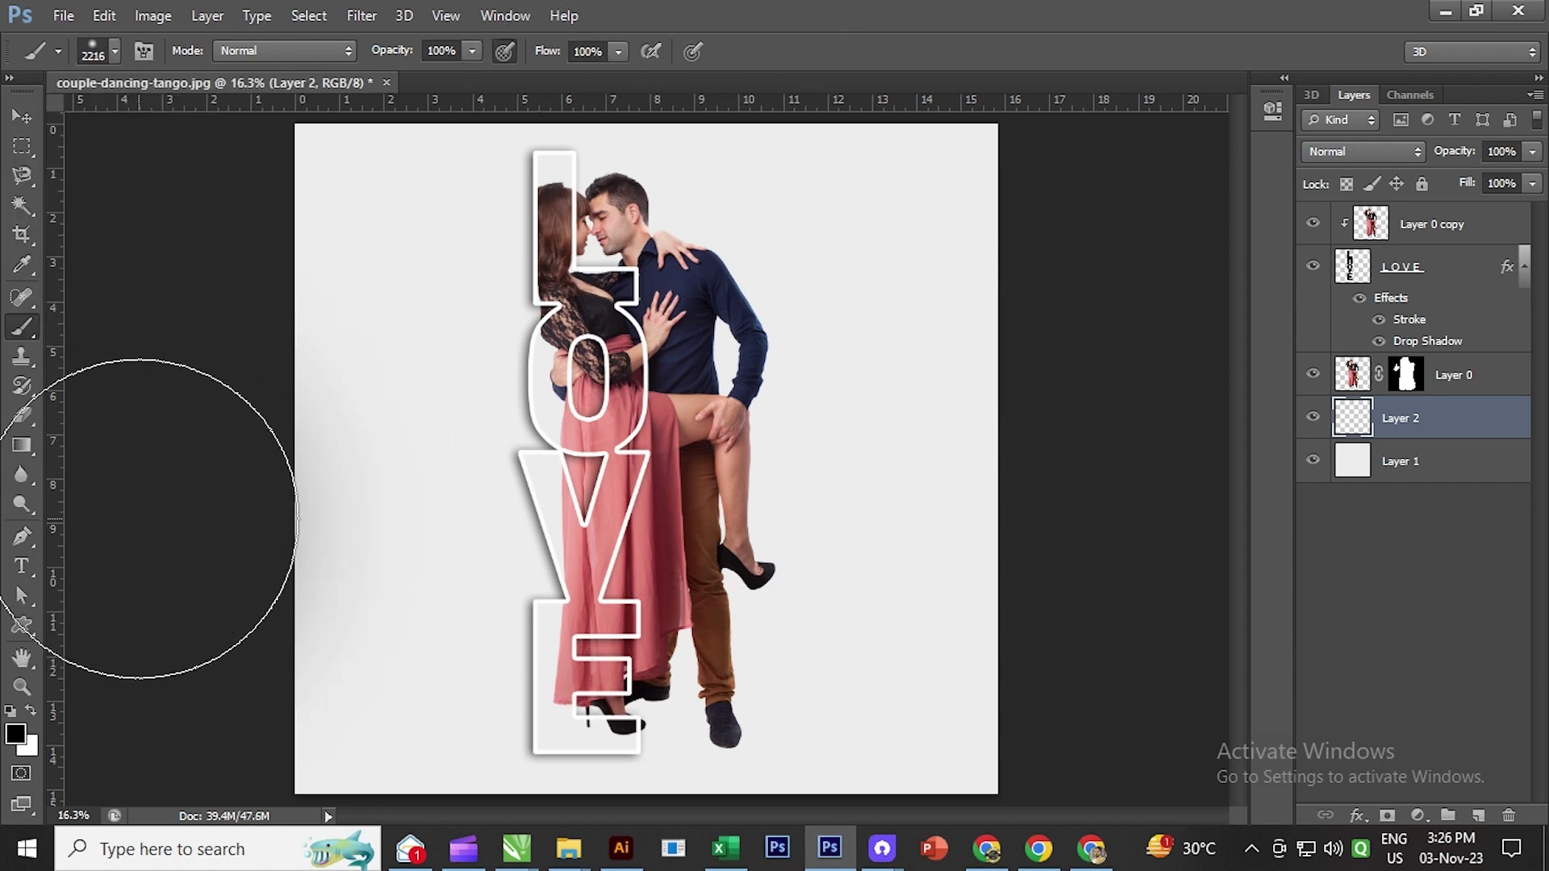
{"action": "left_click", "coordinate": [645, 414]}
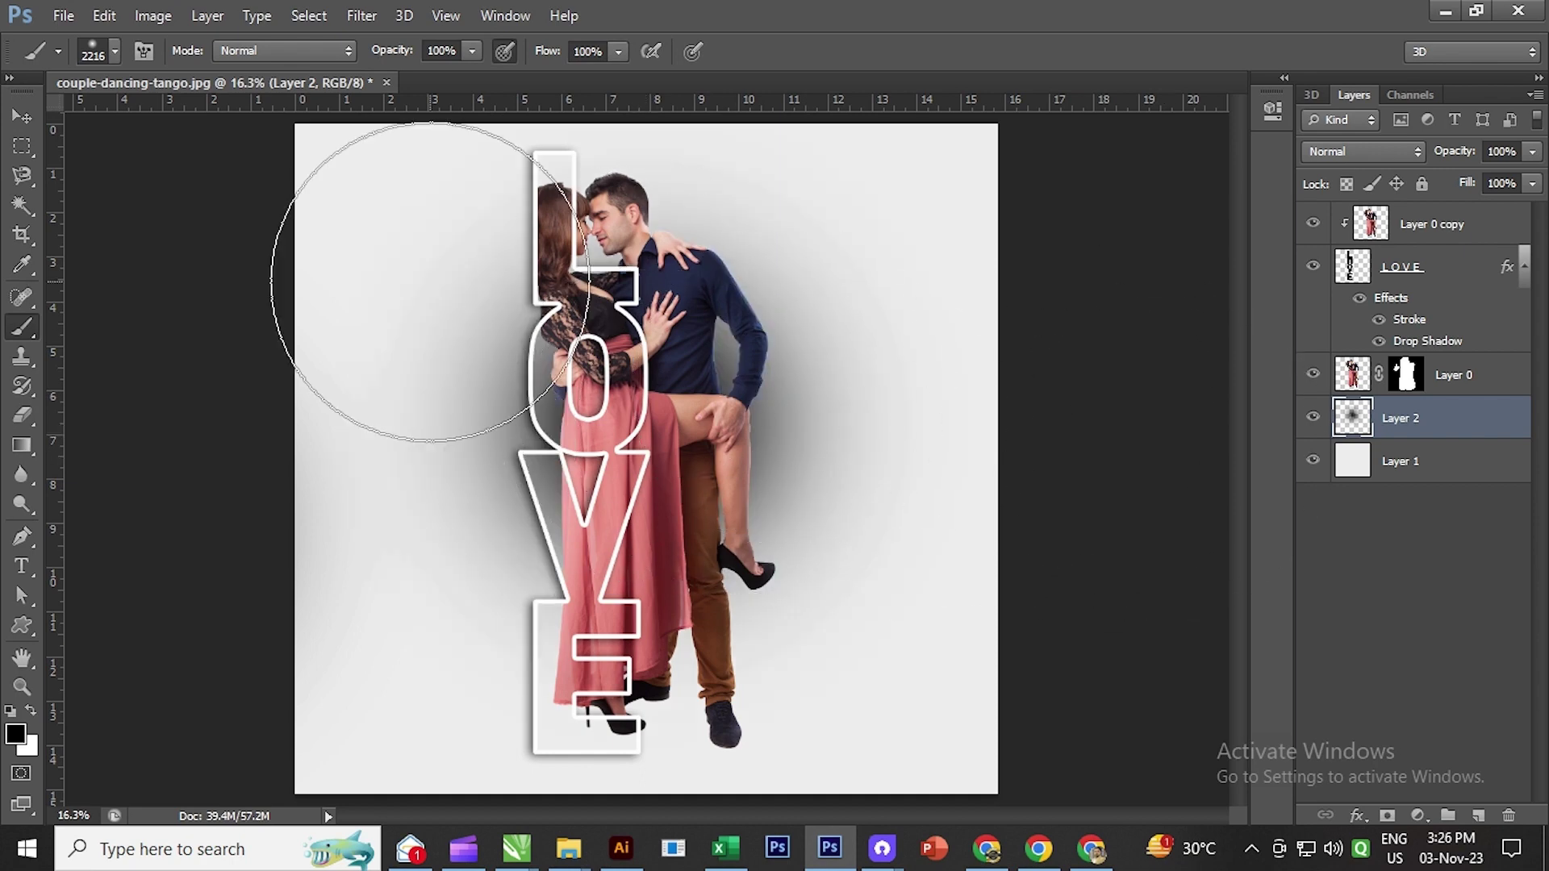
{"action": "left_click", "coordinate": [21, 119]}
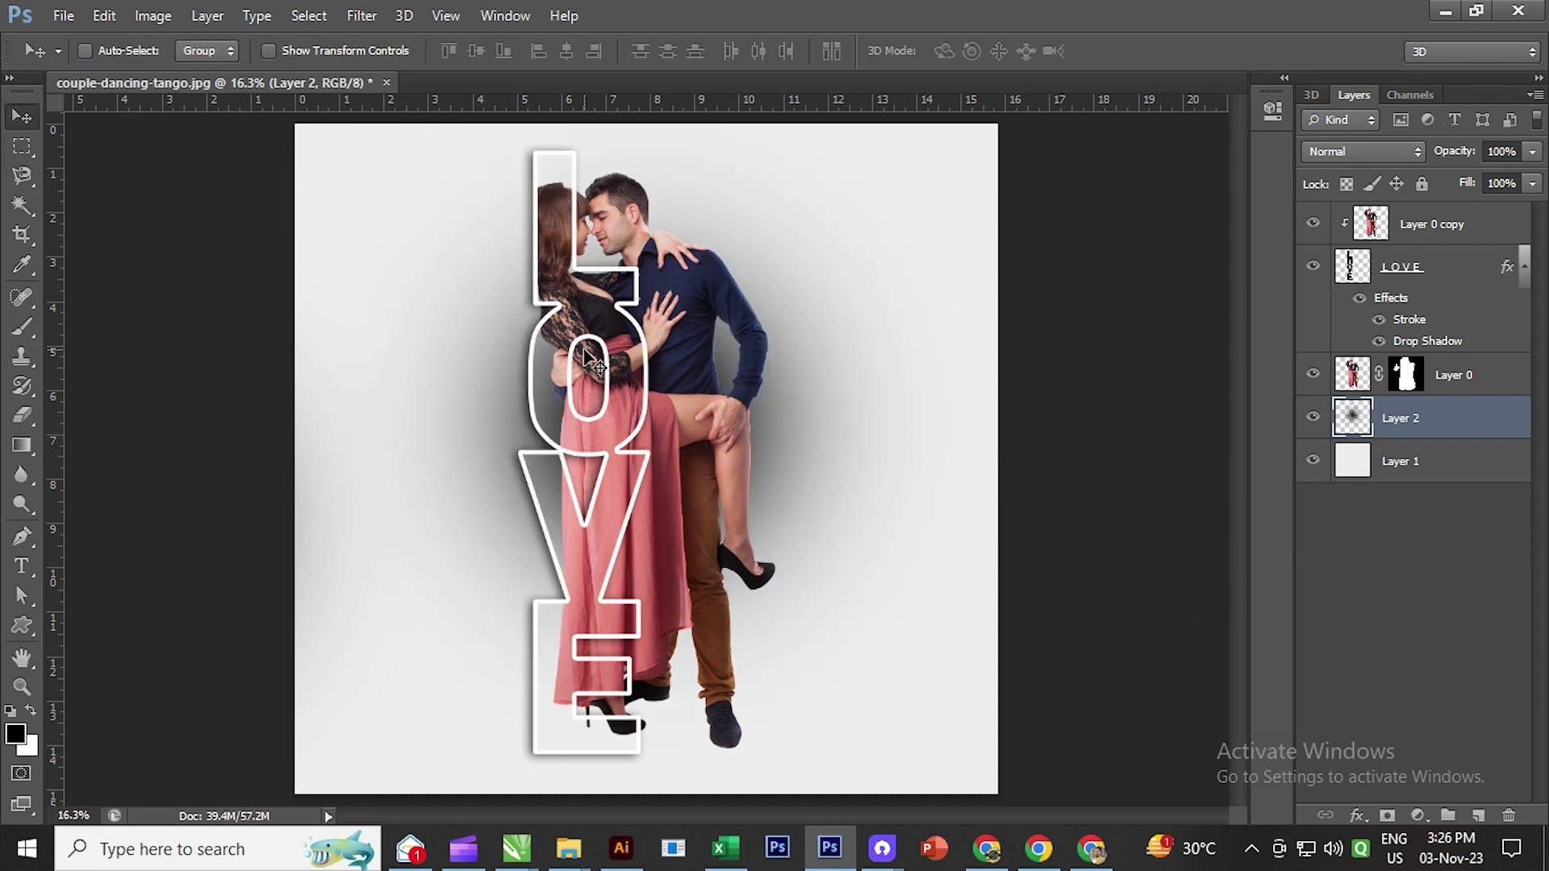
{"action": "key", "text": "ctrl+t"}
Step: Squash the shadow into a thin band under the couple's feet and narrow it from the right
{"action": "left_click_drag", "start_coordinate": [637, 128], "coordinate": [608, 751]}
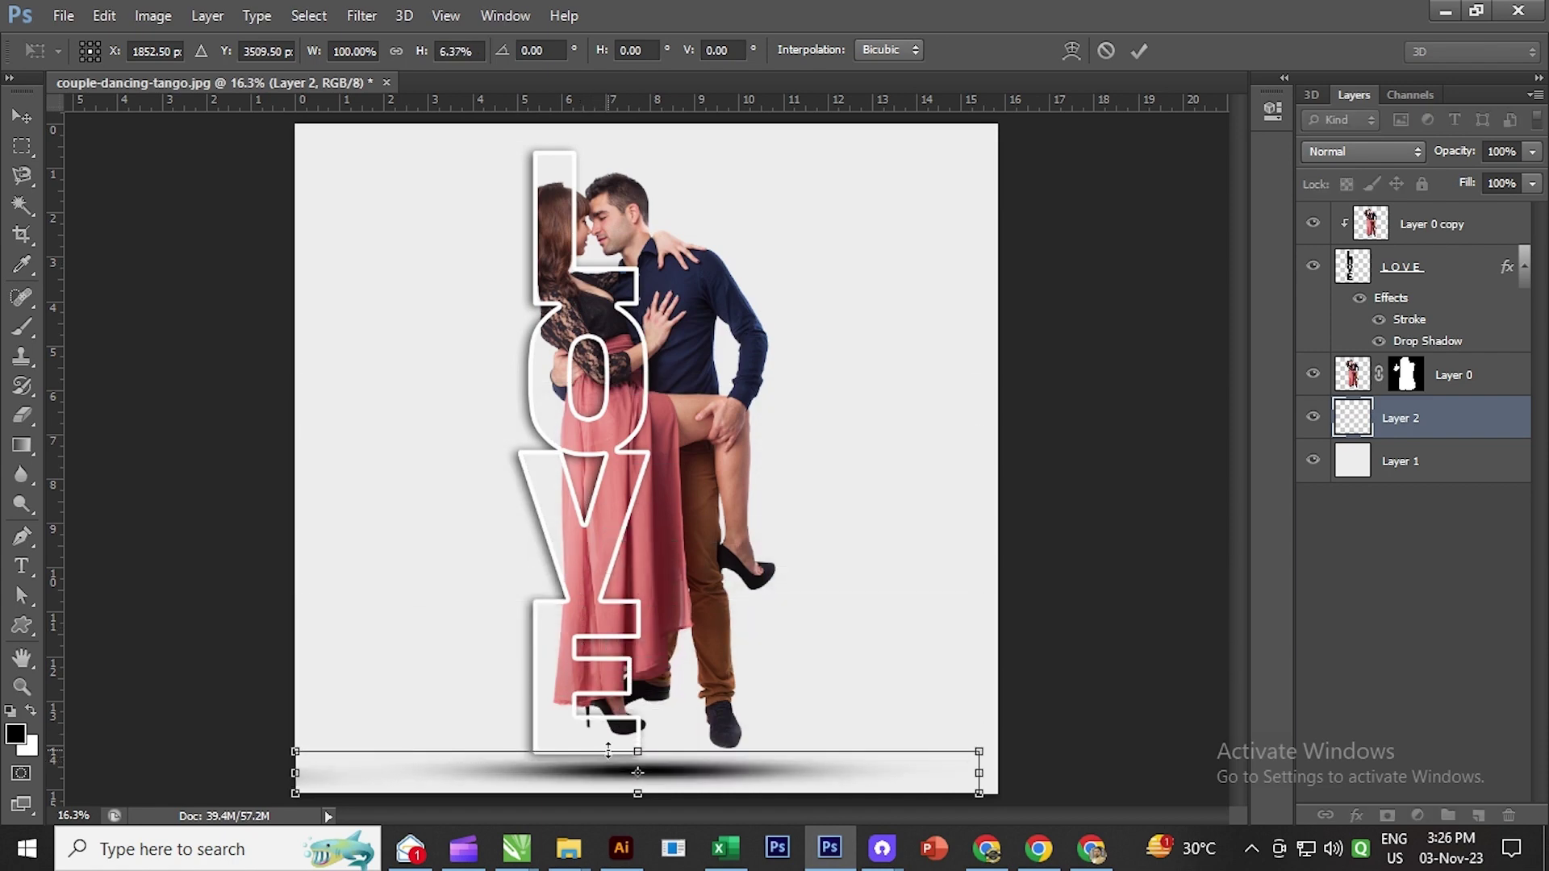
{"action": "key", "text": "Return"}
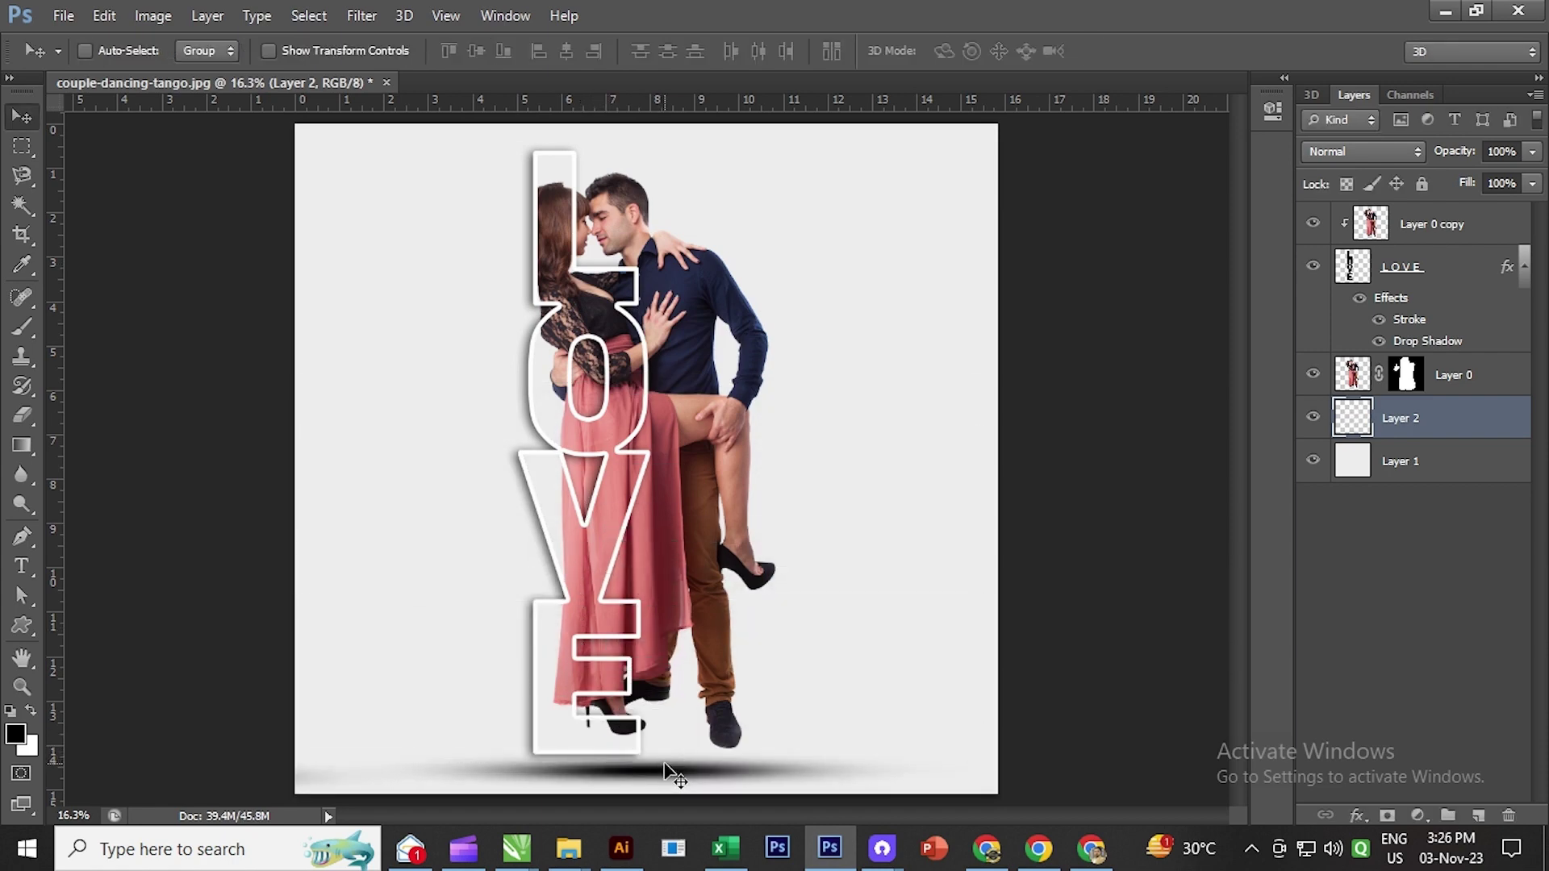
{"action": "left_click_drag", "start_coordinate": [669, 769], "coordinate": [646, 751]}
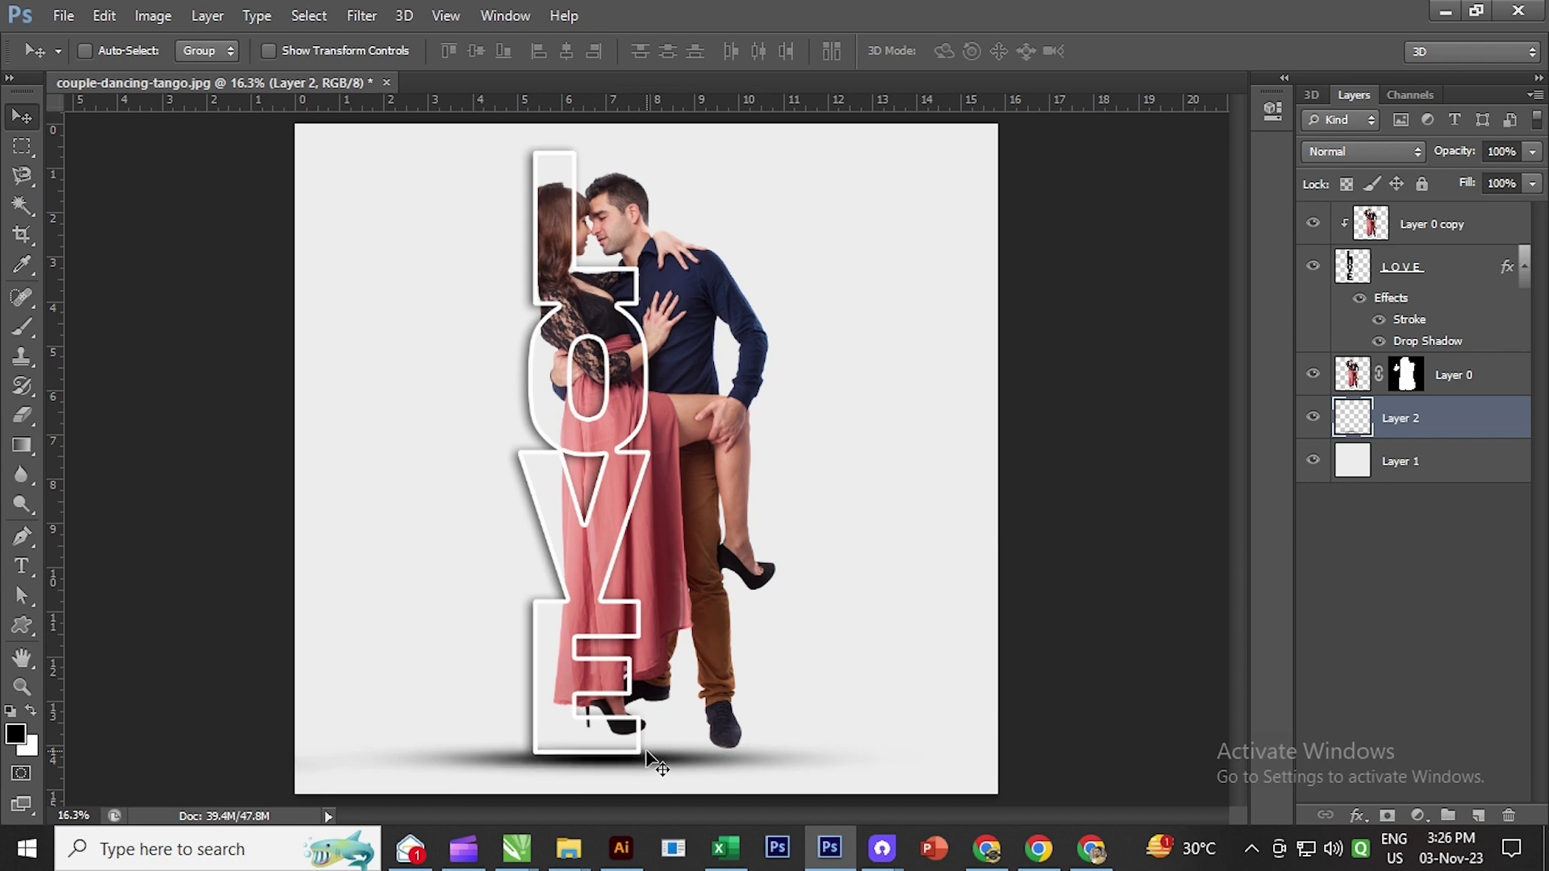
{"action": "key", "text": "ctrl+t"}
{"action": "left_click_drag", "start_coordinate": [927, 763], "coordinate": [843, 763]}
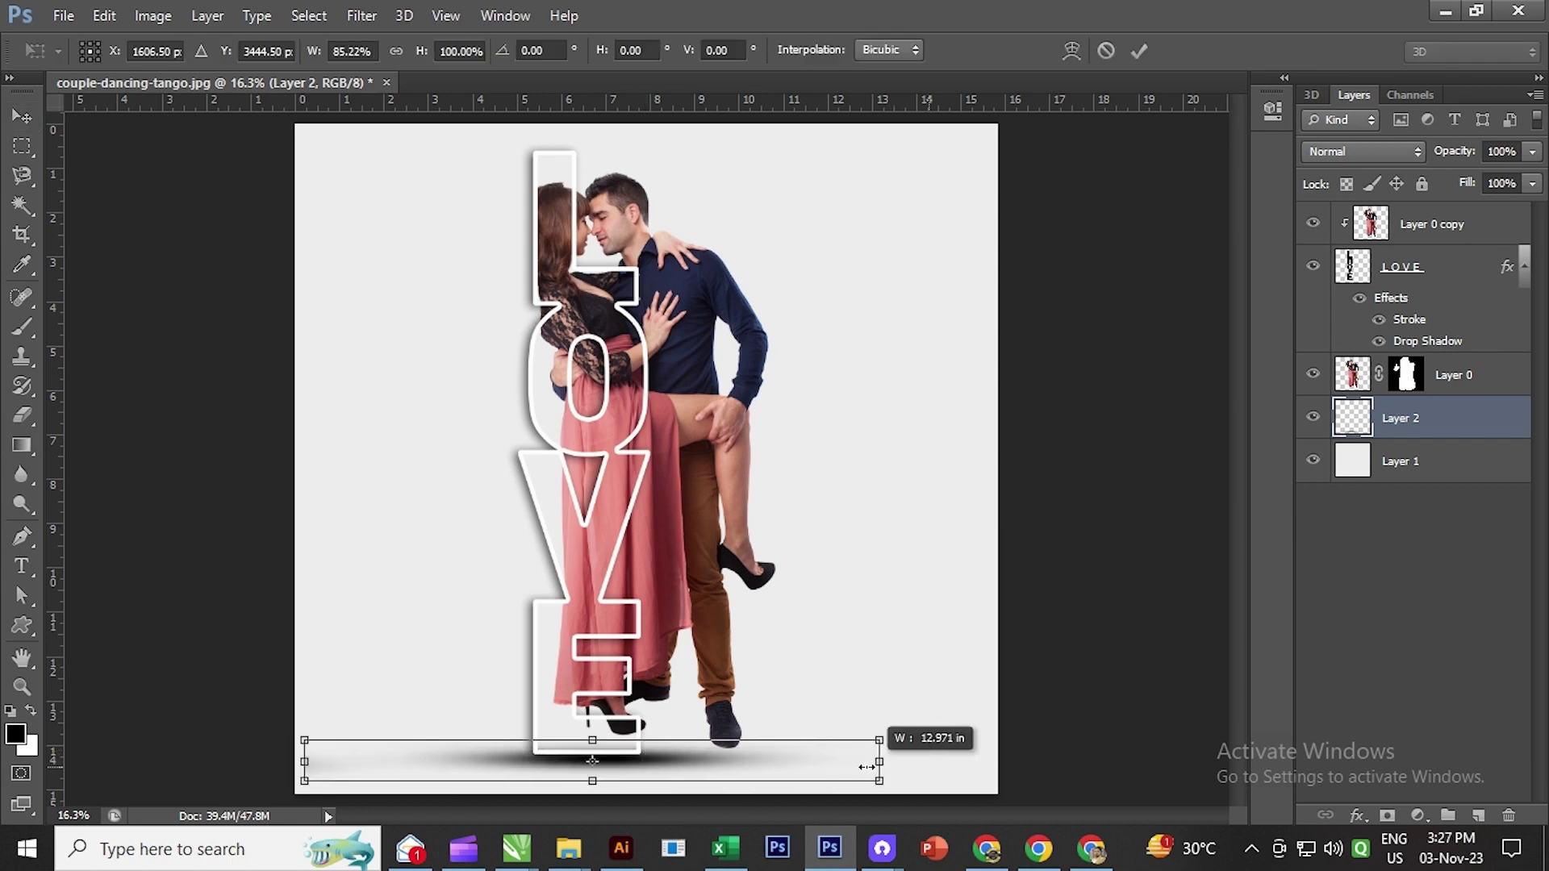
{"action": "key", "text": "Return"}
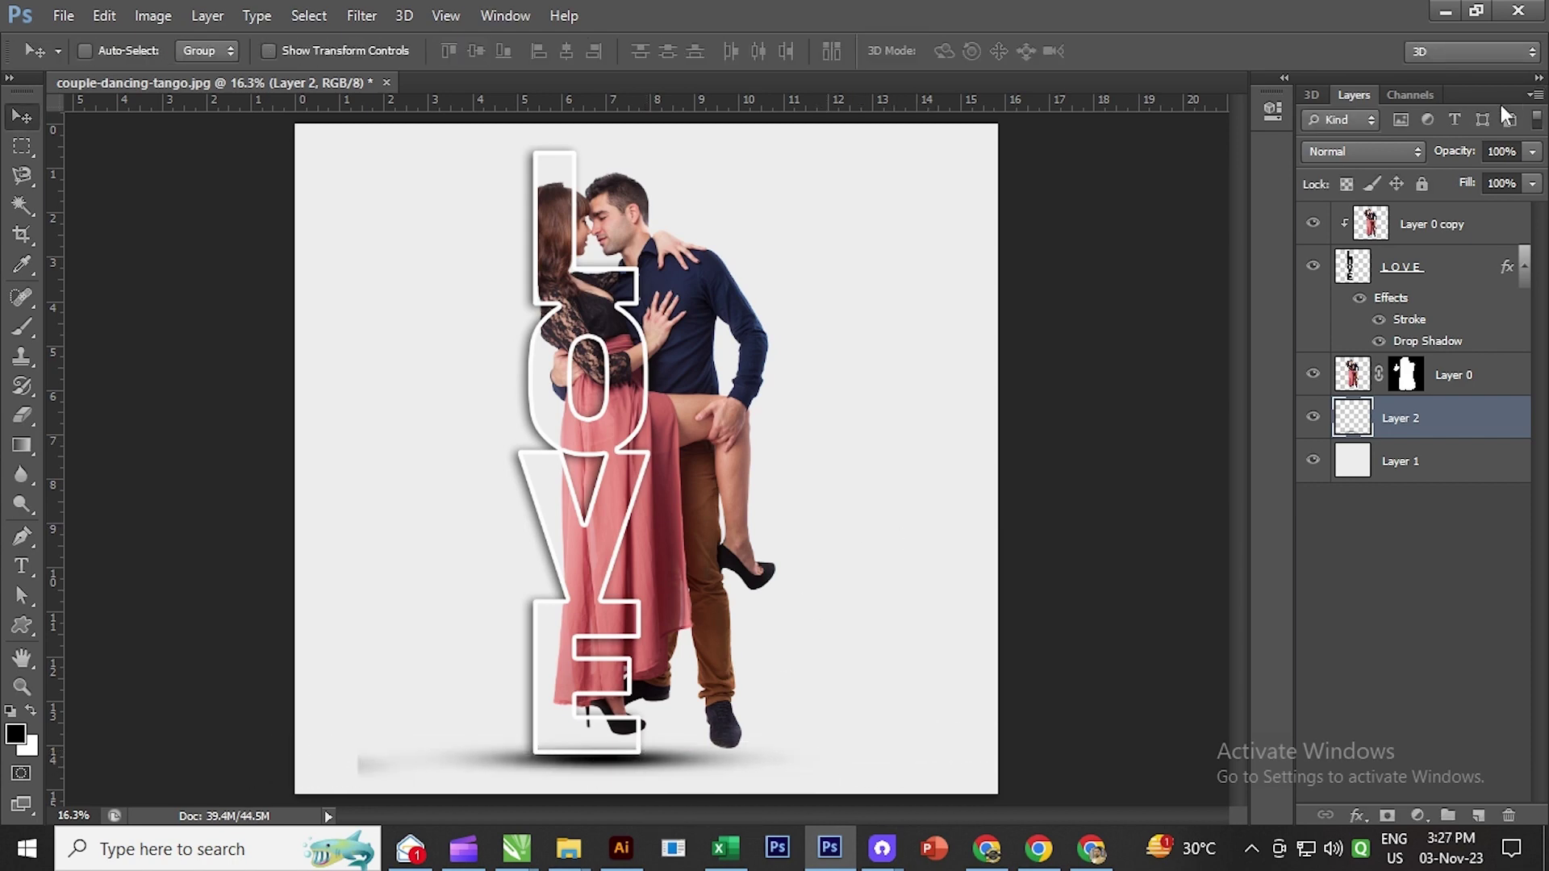
Step: Lower the shadow layer's opacity to 62%
{"action": "left_click", "coordinate": [1530, 151]}
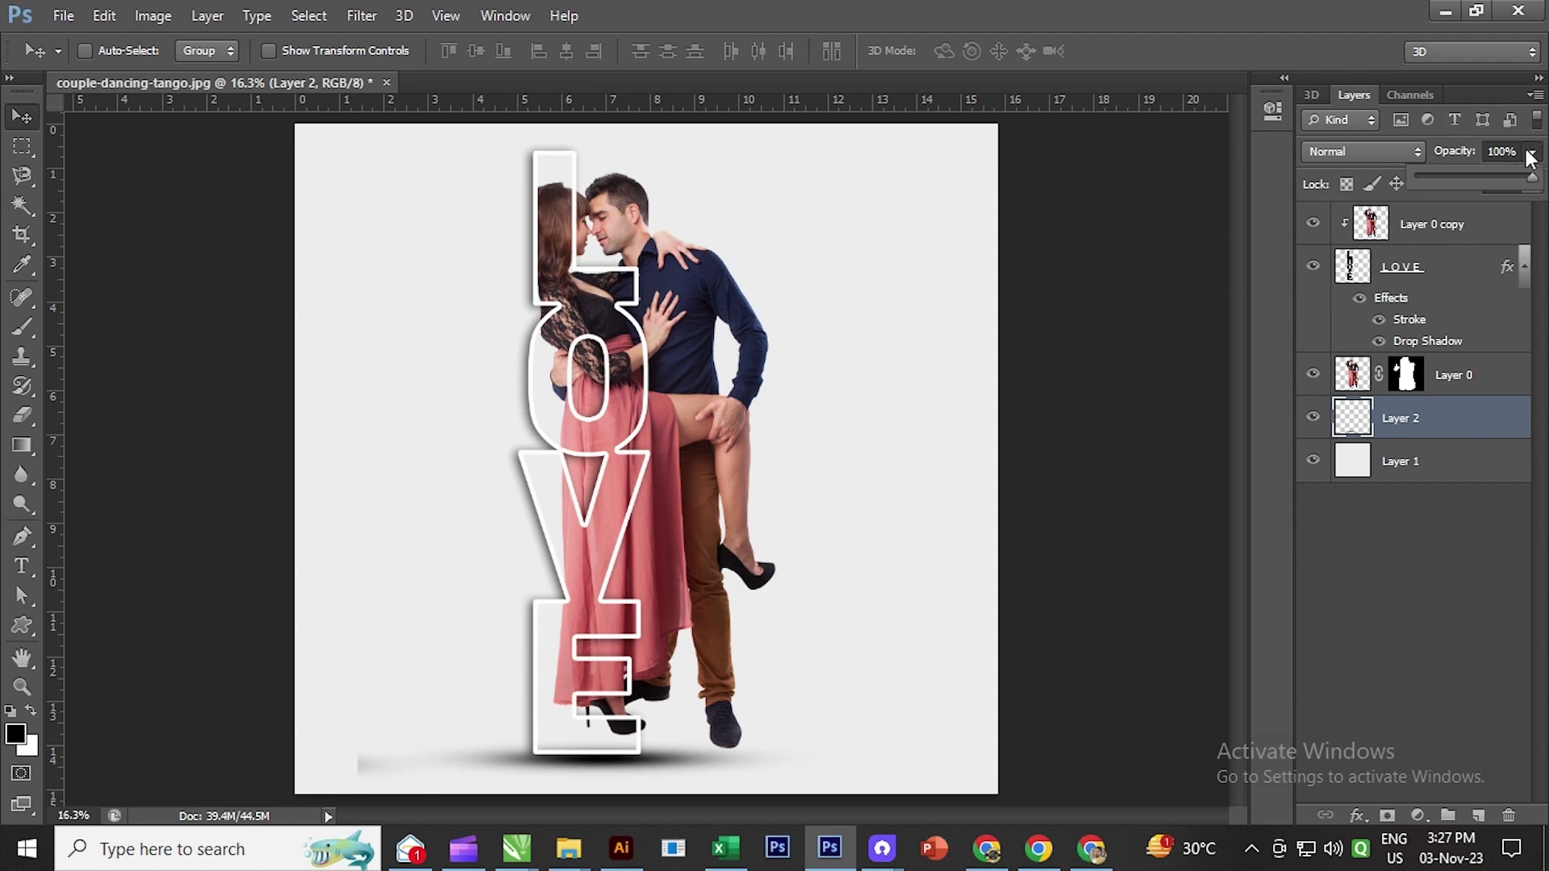
{"action": "left_click_drag", "start_coordinate": [1515, 176], "coordinate": [1487, 176]}
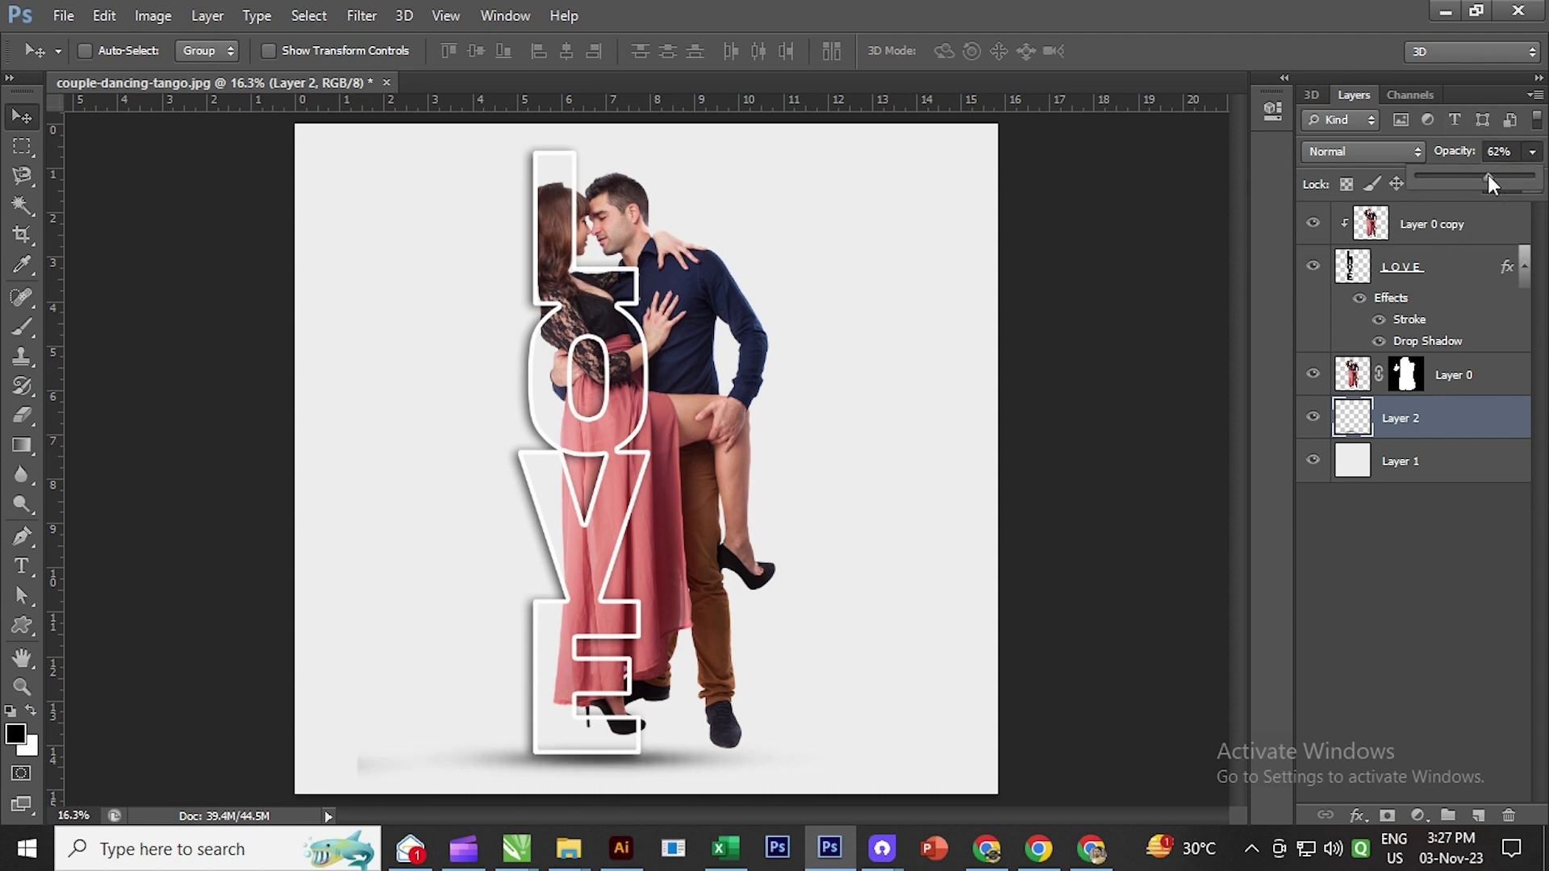
{"action": "left_click", "coordinate": [879, 452]}
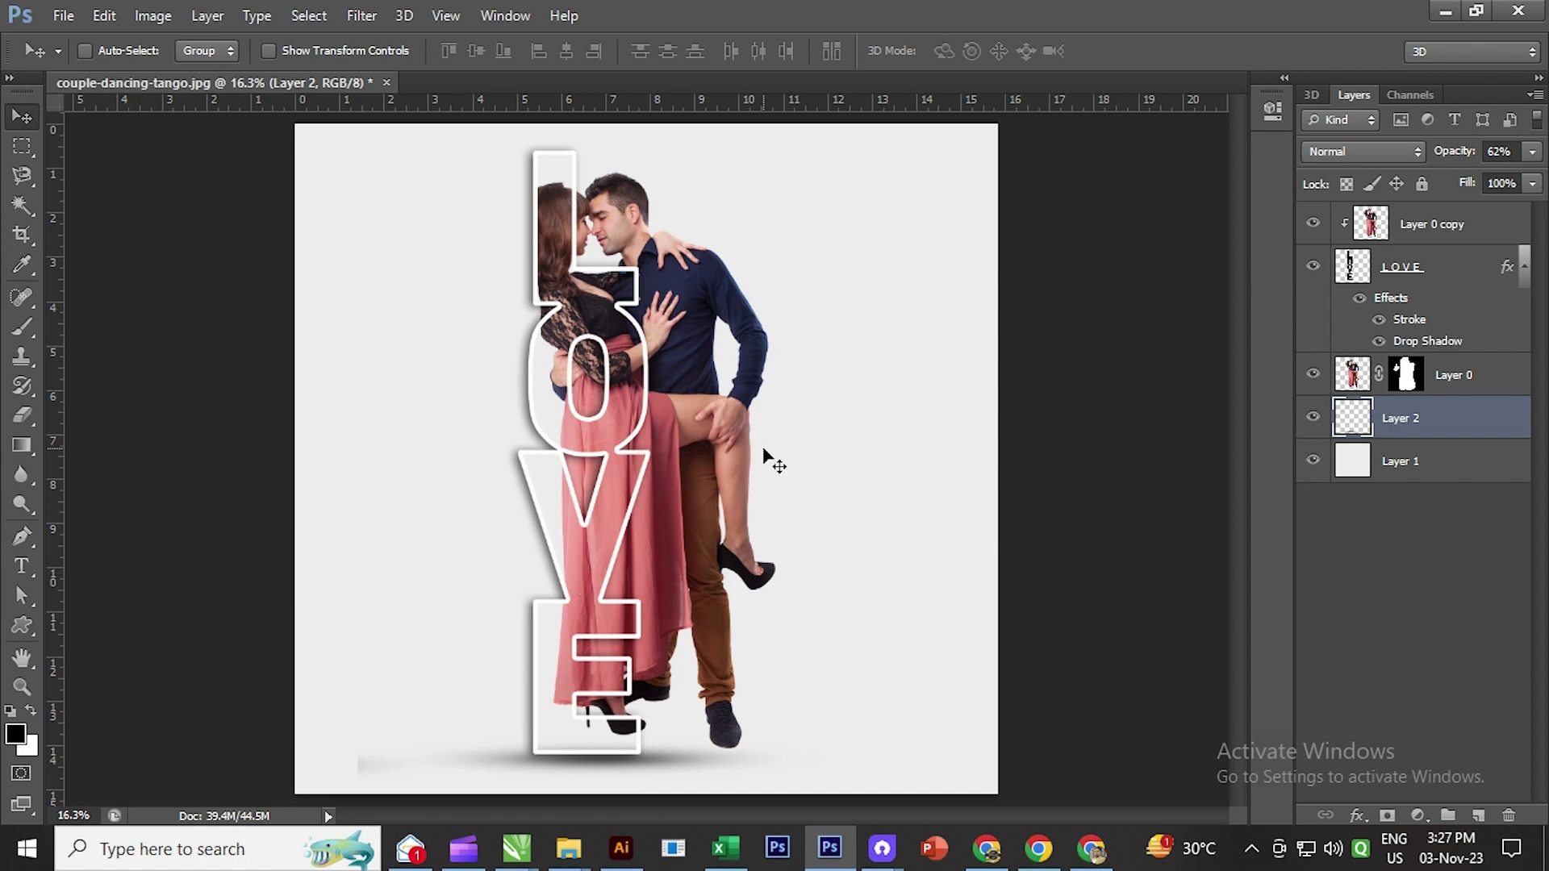
Step: On a new Layer 3, paint a 500 px soft black dot beside the man's legs
{"action": "key", "text": "z"}
{"action": "left_click", "coordinate": [831, 726]}
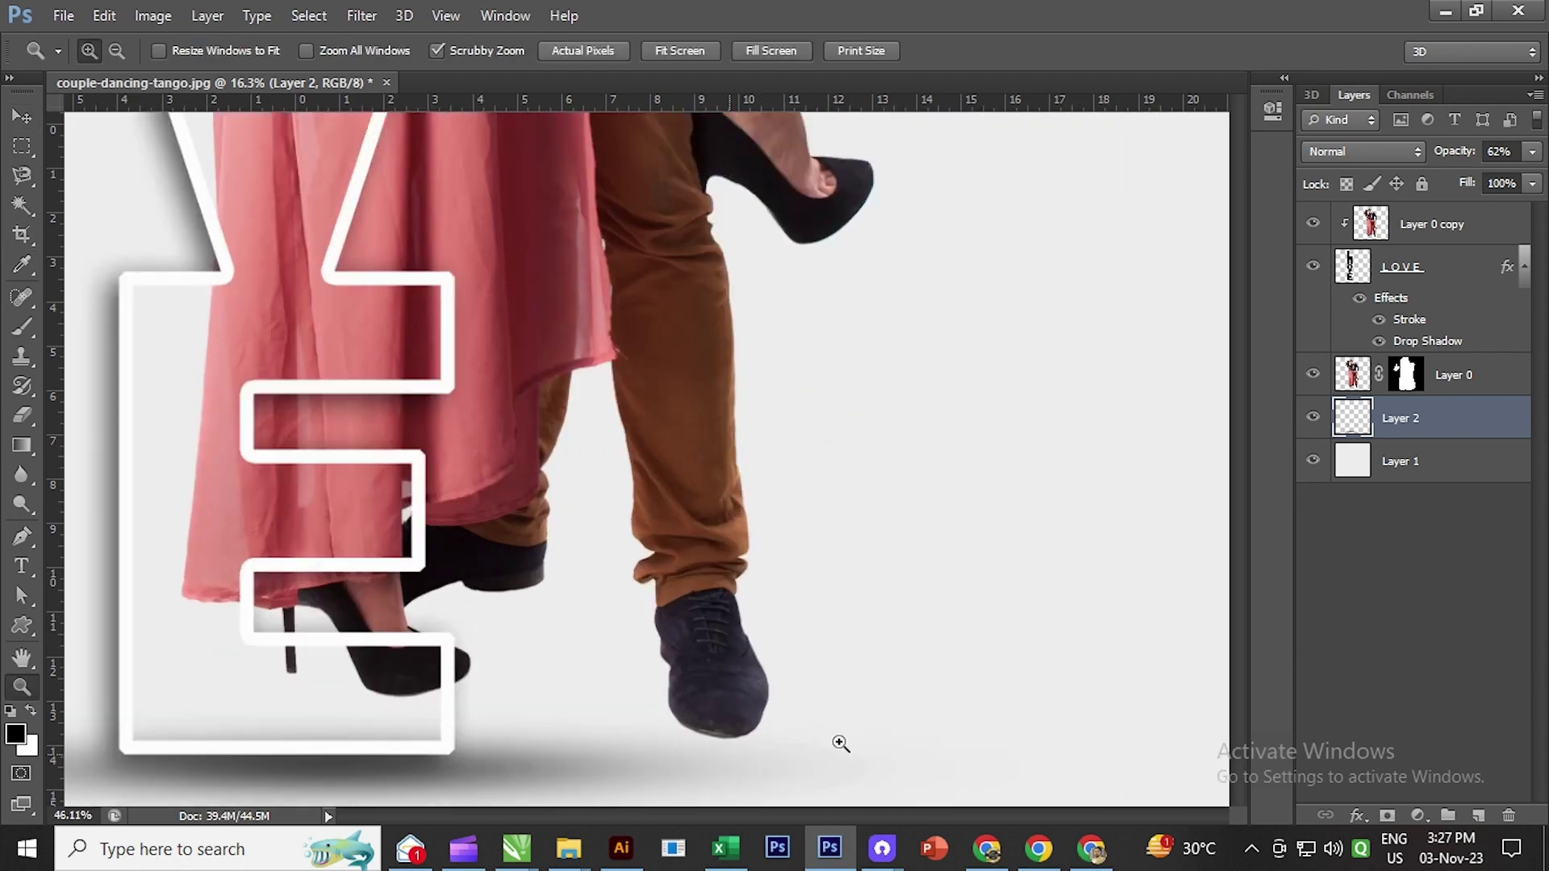
{"action": "left_click", "coordinate": [1476, 816]}
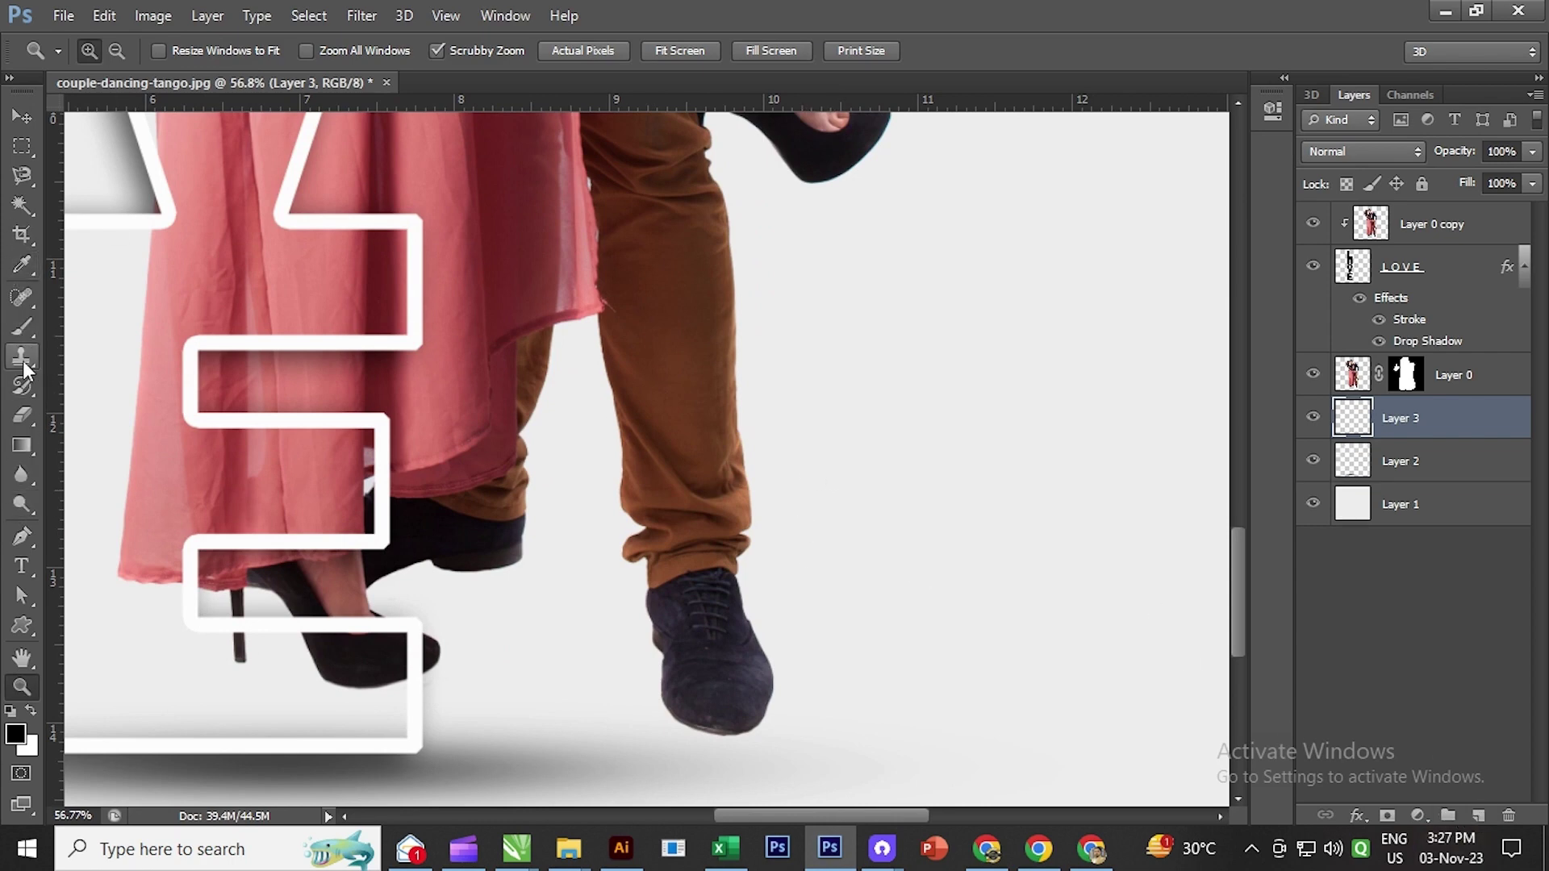
{"action": "left_click", "coordinate": [21, 327]}
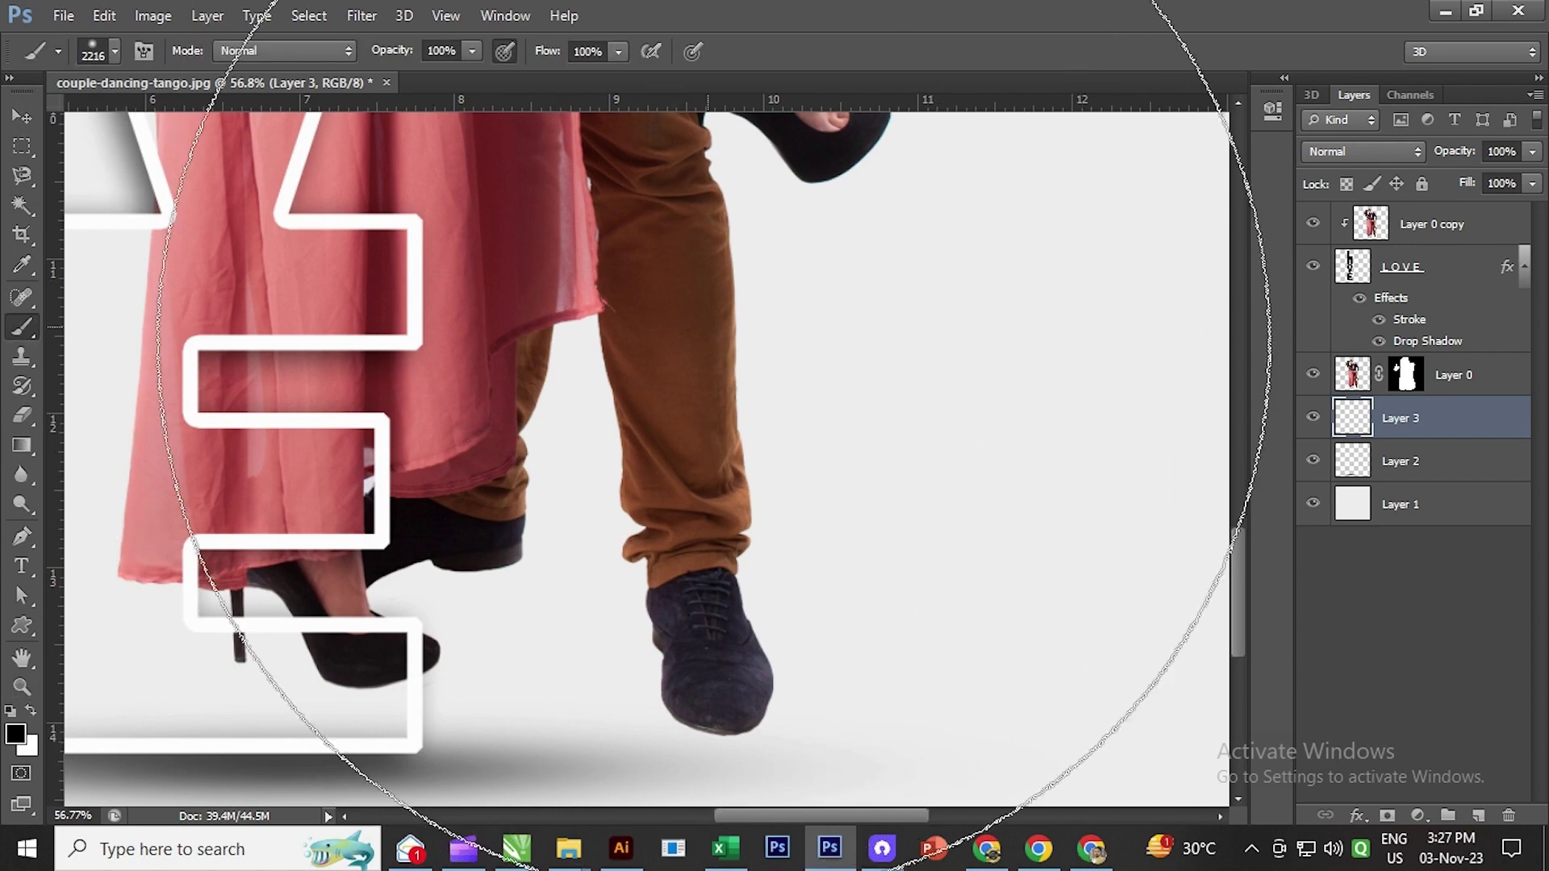
{"action": "key", "text": "bracketleft"}
{"action": "key", "text": "bracketleft"}
{"action": "key", "text": "bracketleft"}
{"action": "key", "text": "bracketleft"}
{"action": "key", "text": "bracketleft"}
{"action": "left_click", "coordinate": [942, 519]}
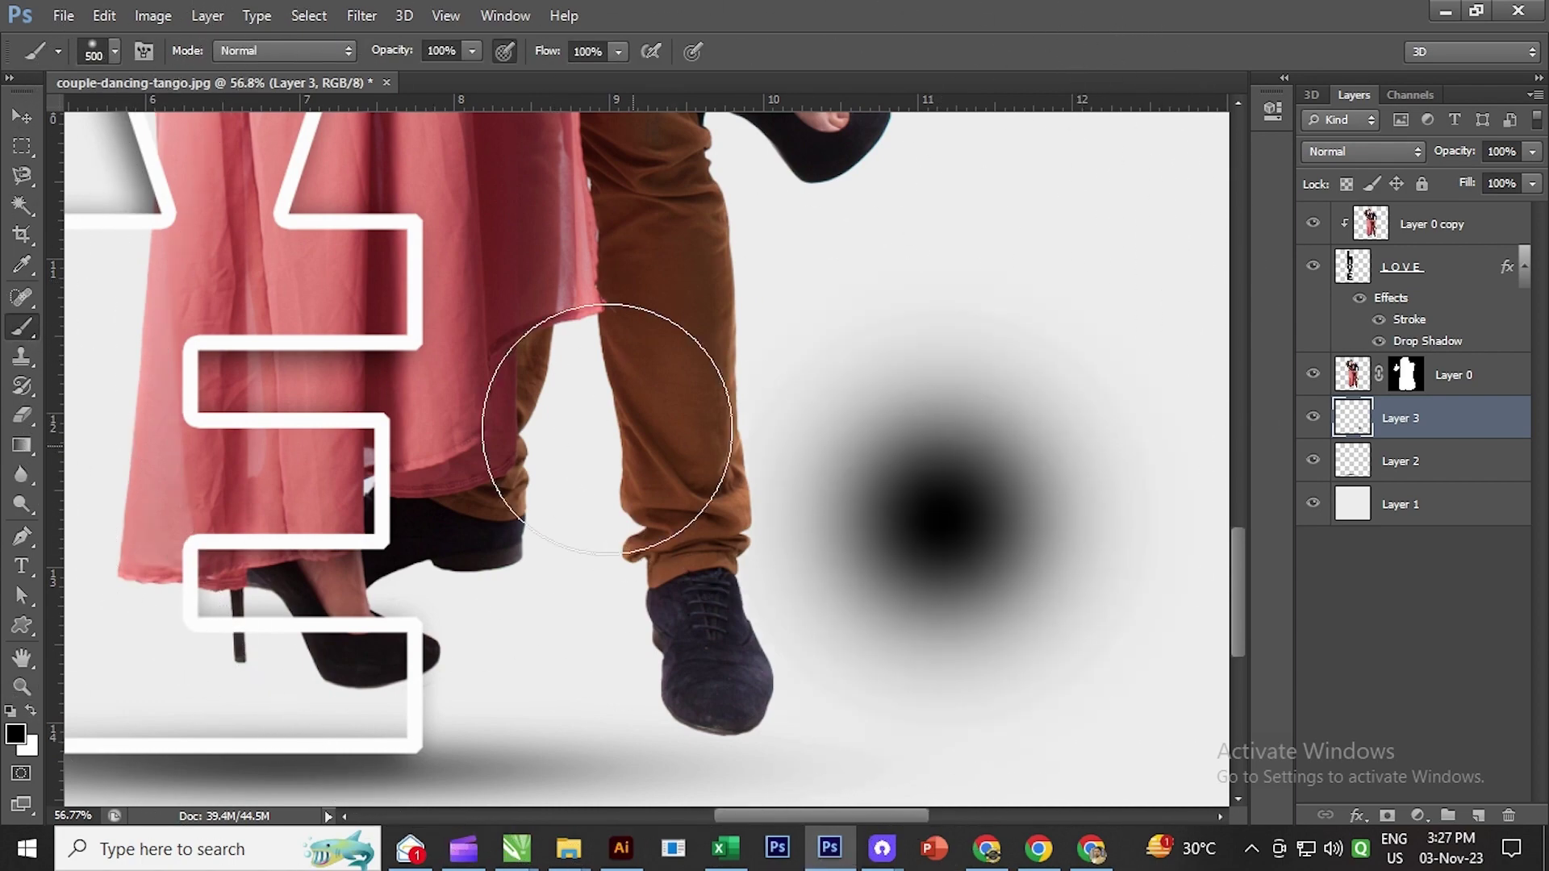
{"action": "key", "text": "v"}
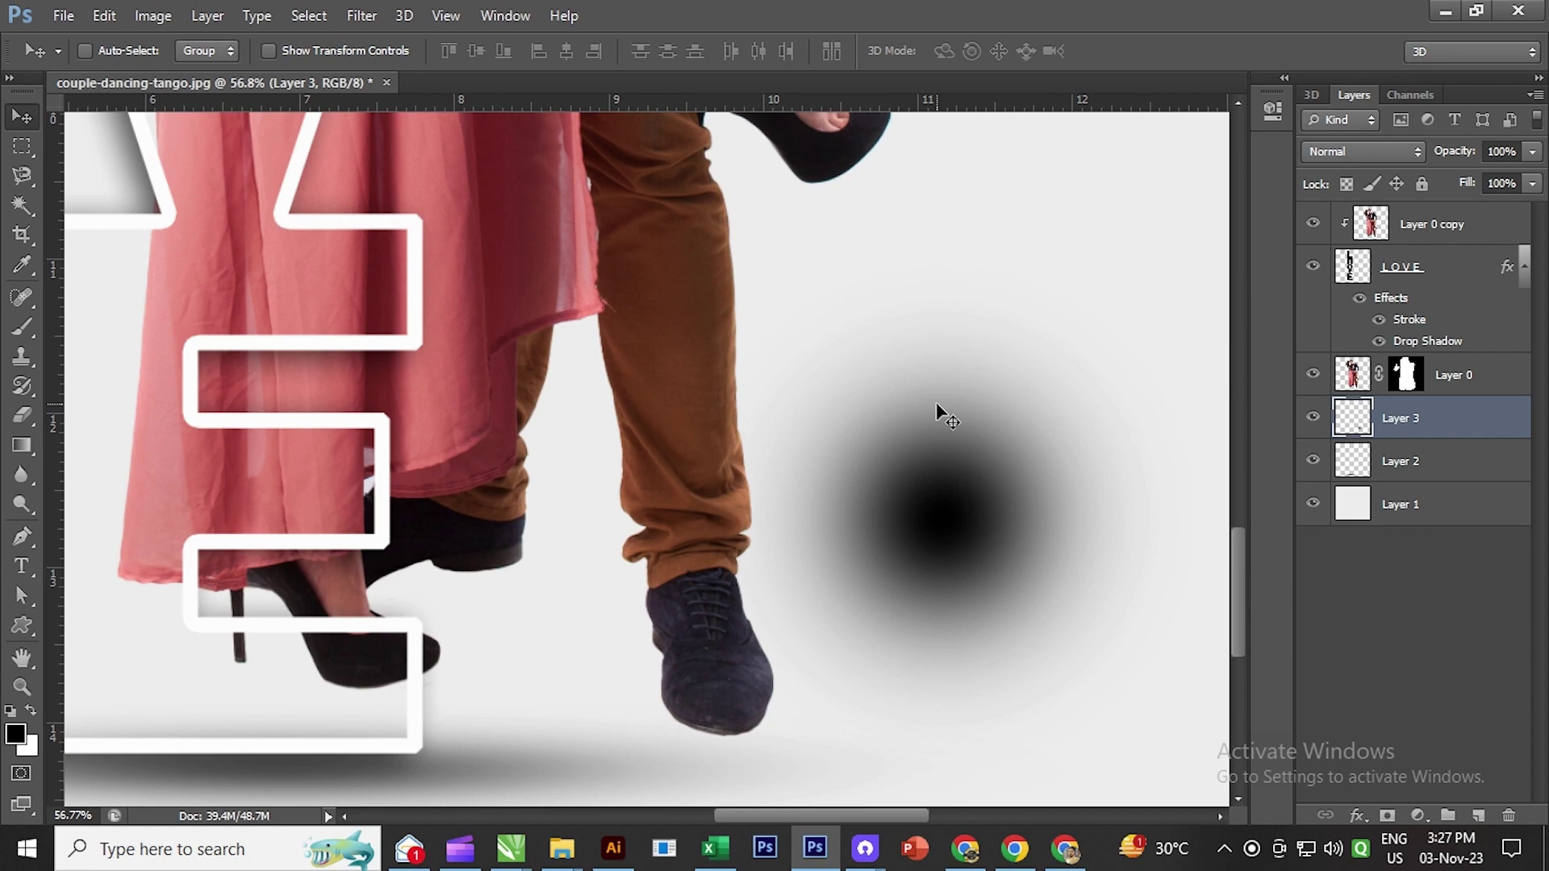
{"action": "key", "text": "ctrl+t"}
Step: Flatten and shrink the black dot into a thin contact shadow under the man's shoe
{"action": "left_click_drag", "start_coordinate": [942, 255], "coordinate": [894, 722]}
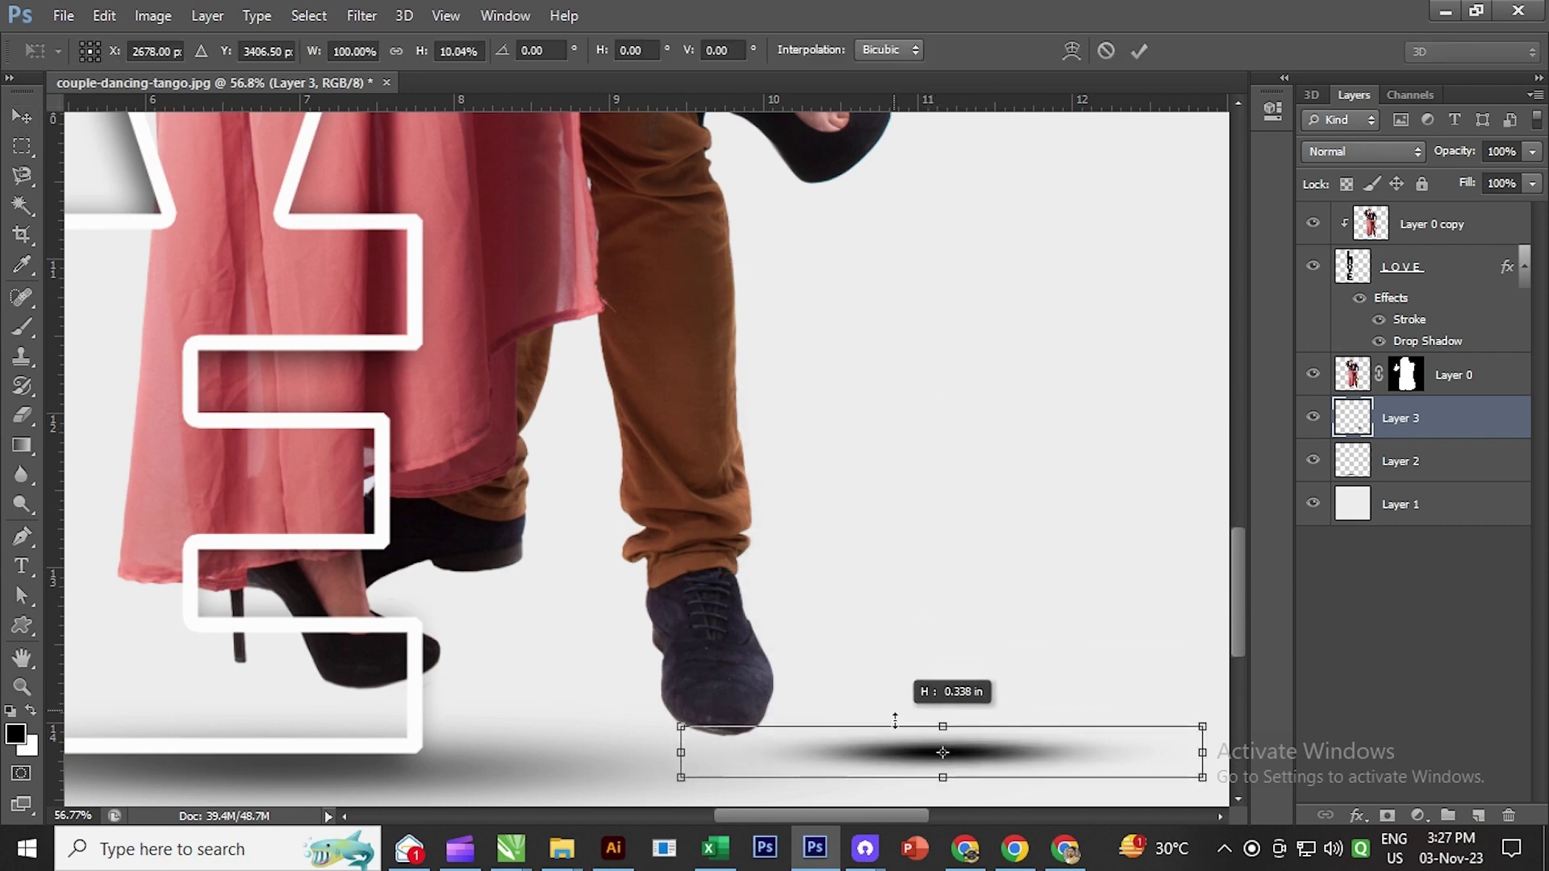
{"action": "left_click_drag", "start_coordinate": [1039, 763], "coordinate": [836, 756]}
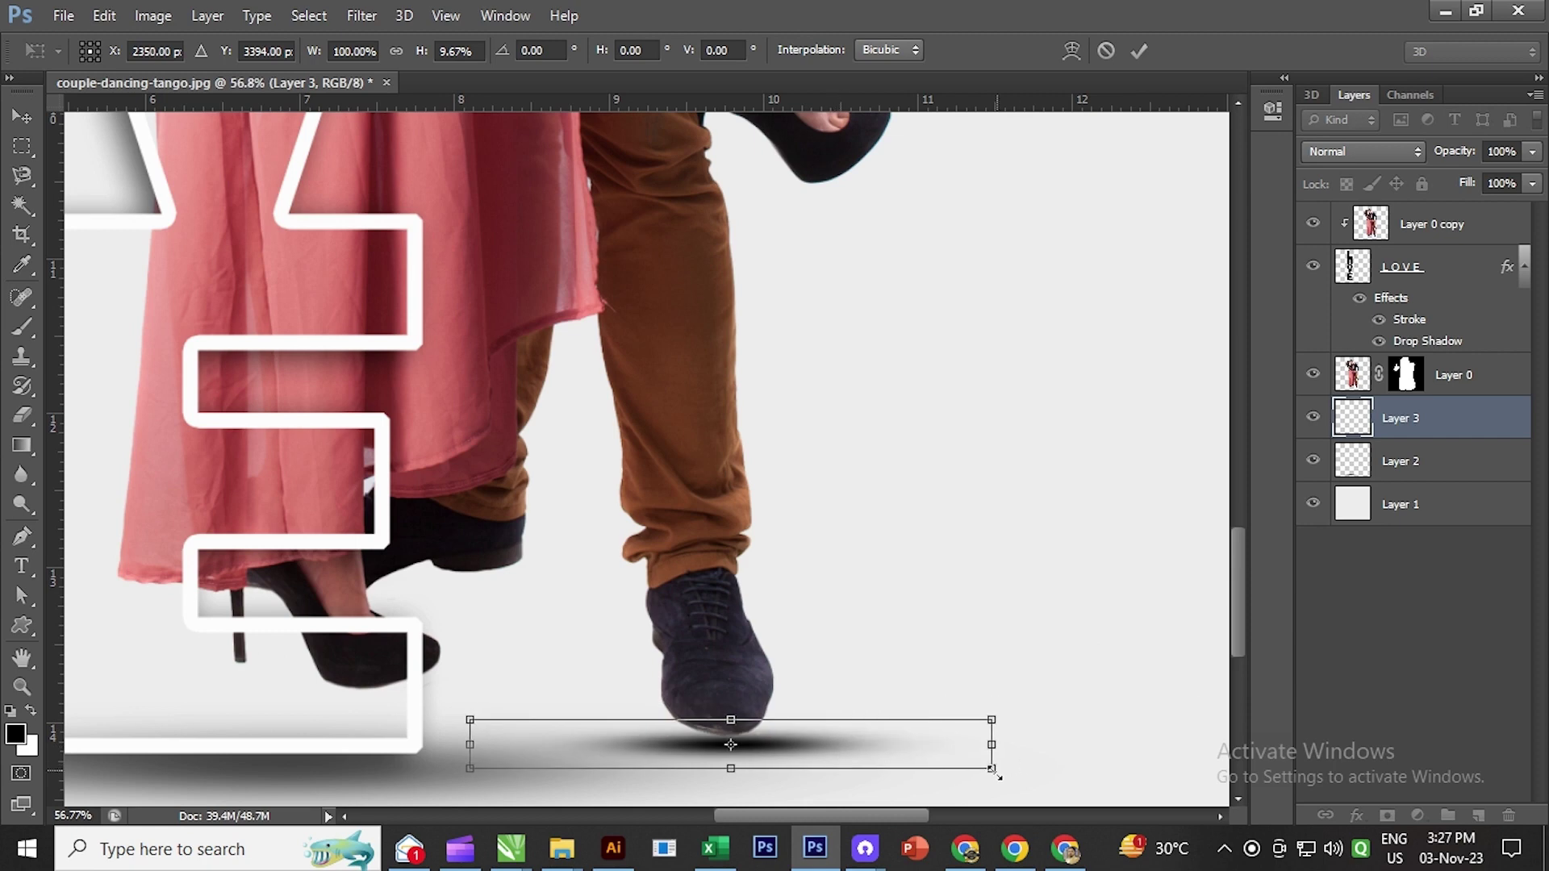
{"action": "left_click_drag", "start_coordinate": [994, 773], "coordinate": [868, 756]}
{"action": "left_click_drag", "start_coordinate": [757, 744], "coordinate": [730, 714]}
{"action": "key", "text": "Return"}
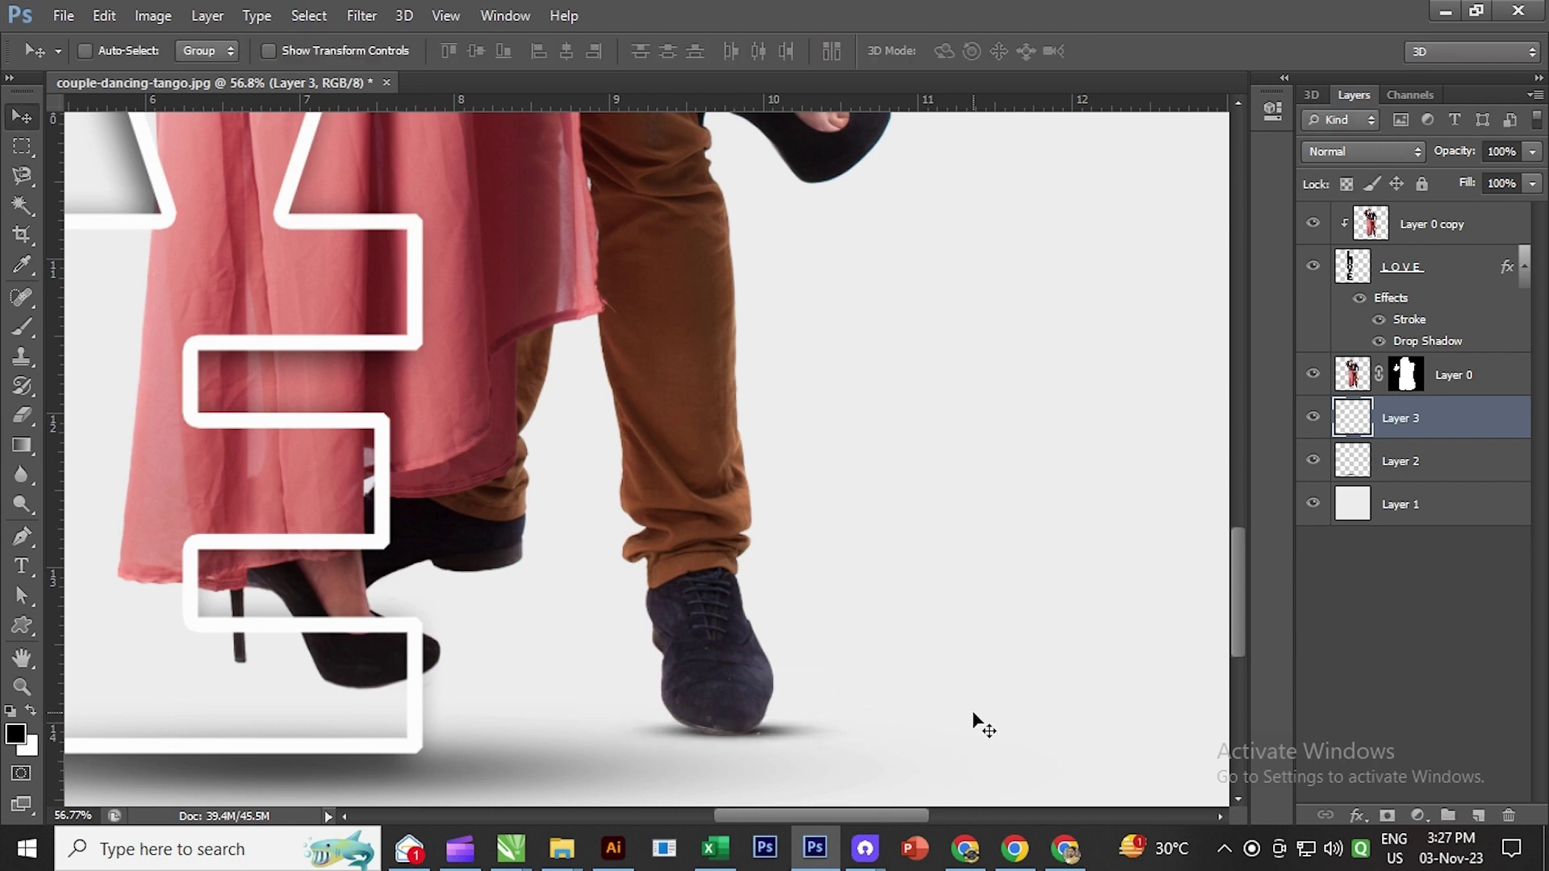
{"action": "key", "text": "ctrl+0"}
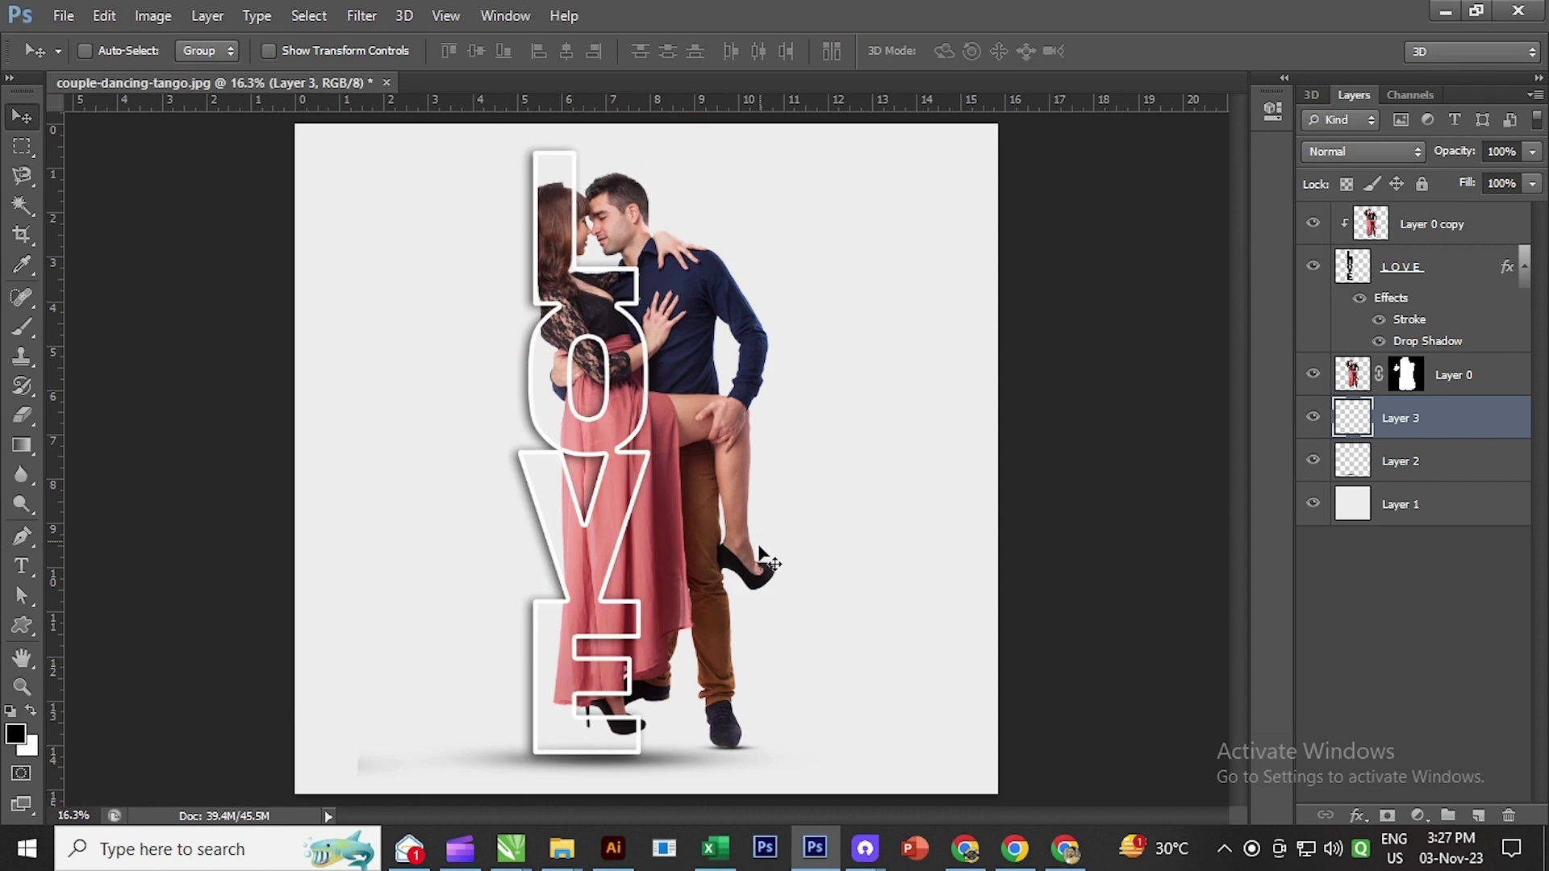